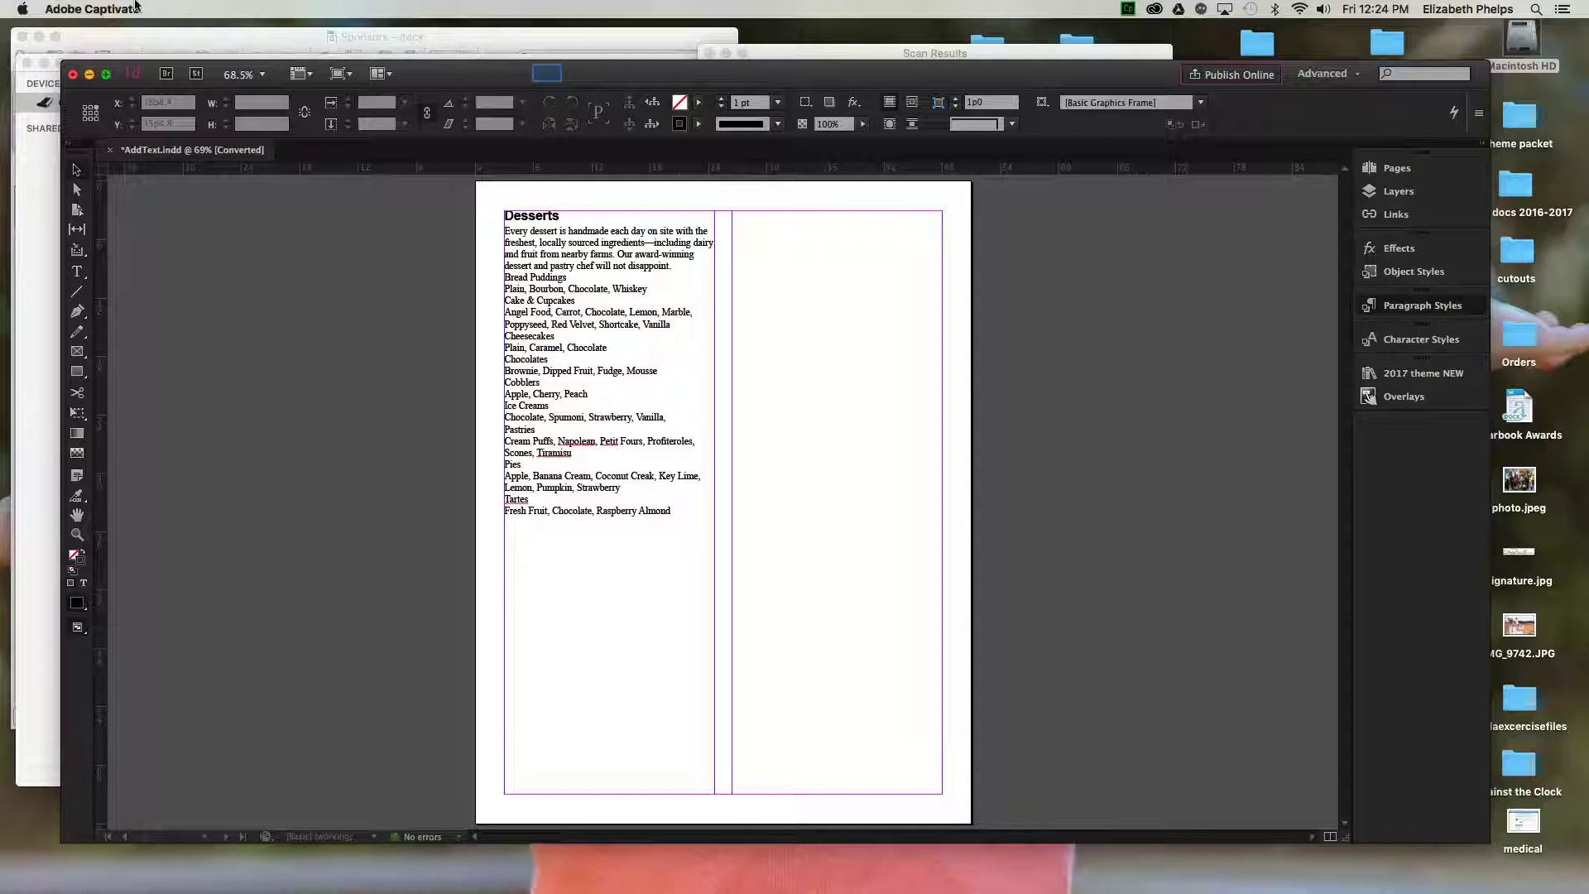
- Bring AddText.indd forward and show the Paragraph Styles panel with [Basic Paragraph], Normal and heading 1
click(547, 76)
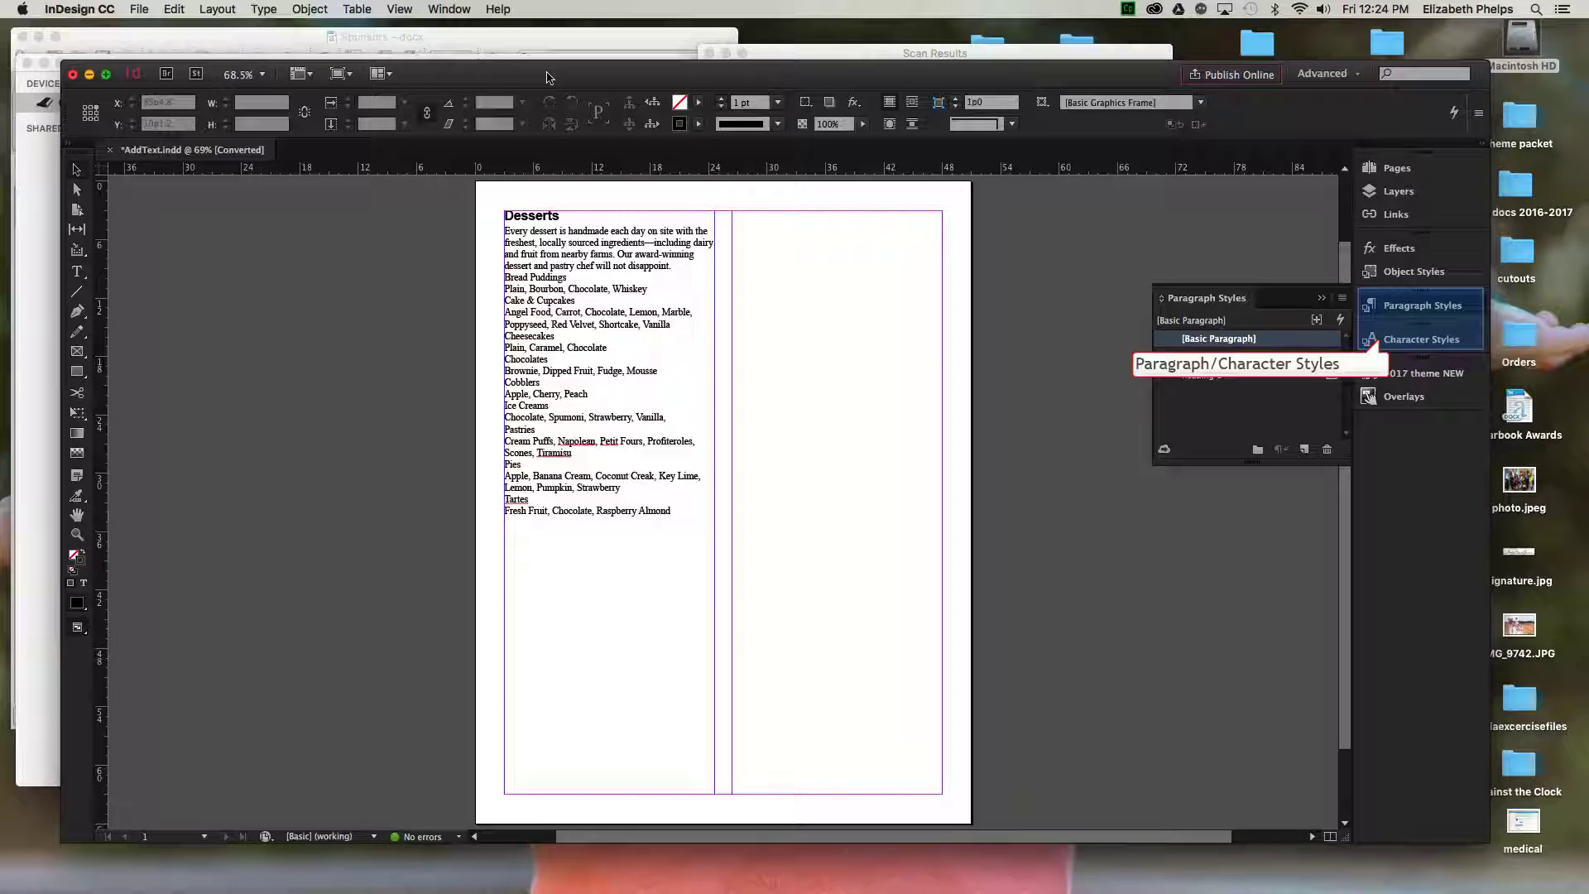
click(1416, 342)
click(1420, 307)
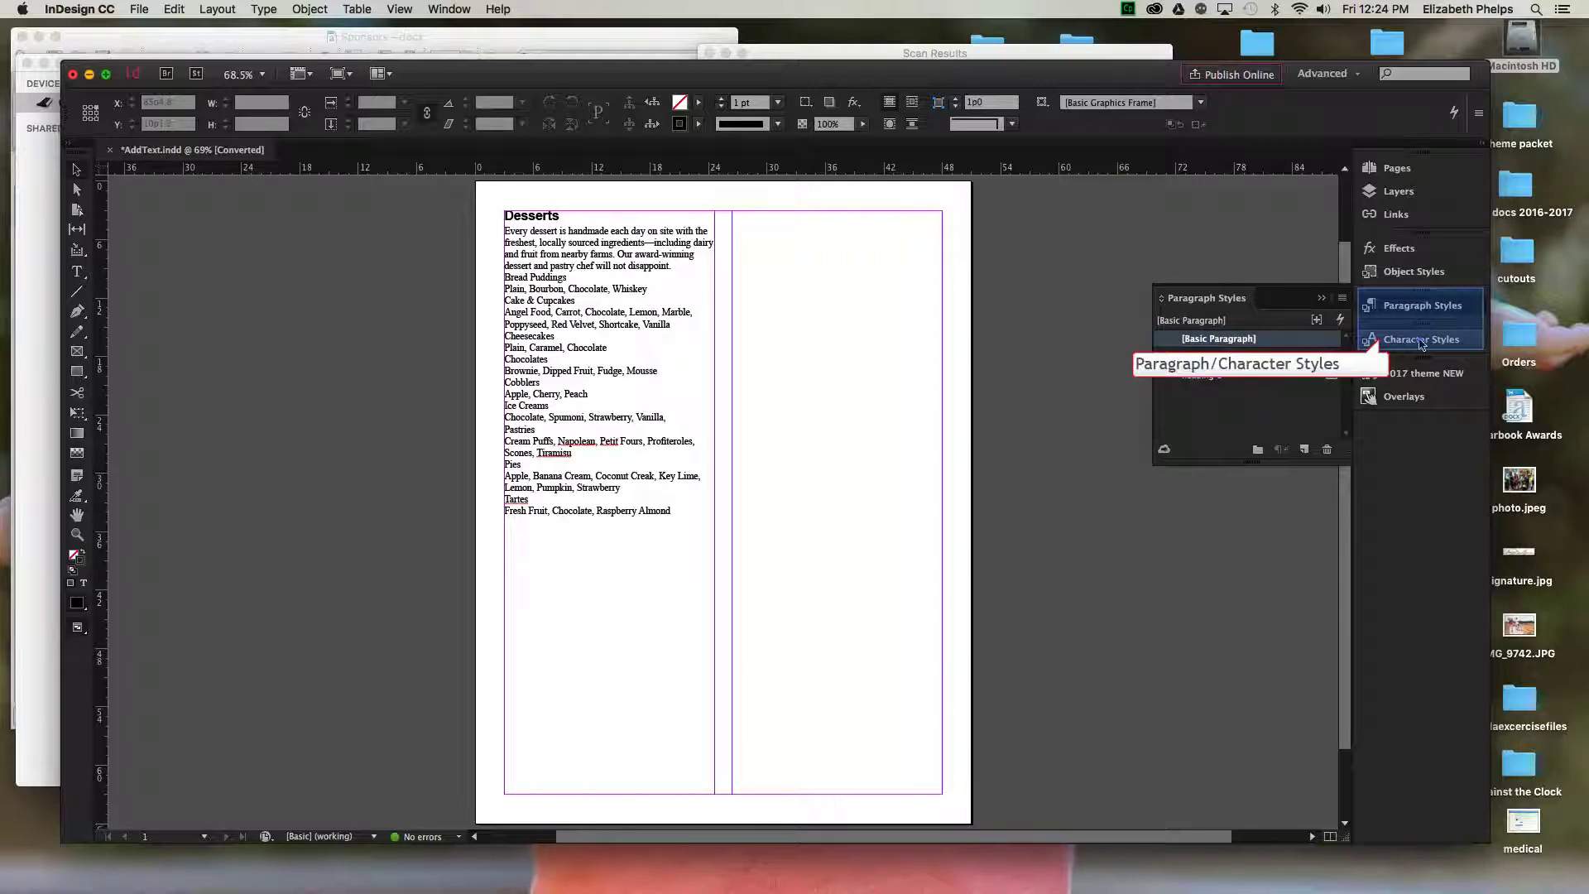
click(1419, 340)
click(1421, 342)
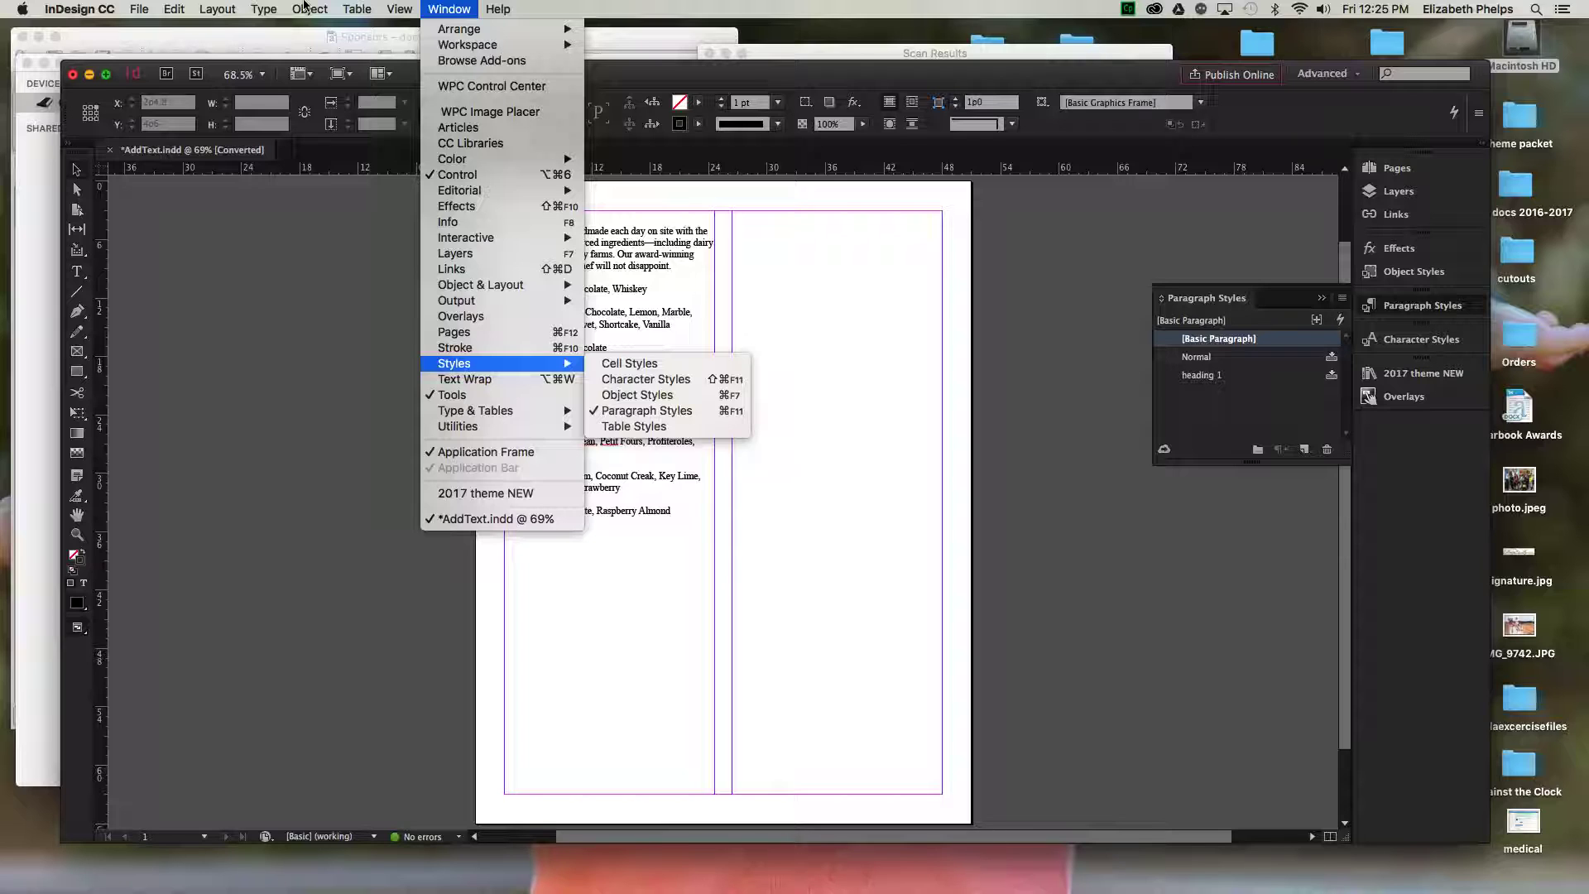
- Place the Type tool inside the Desserts heading in the menu text frame
click(648, 410)
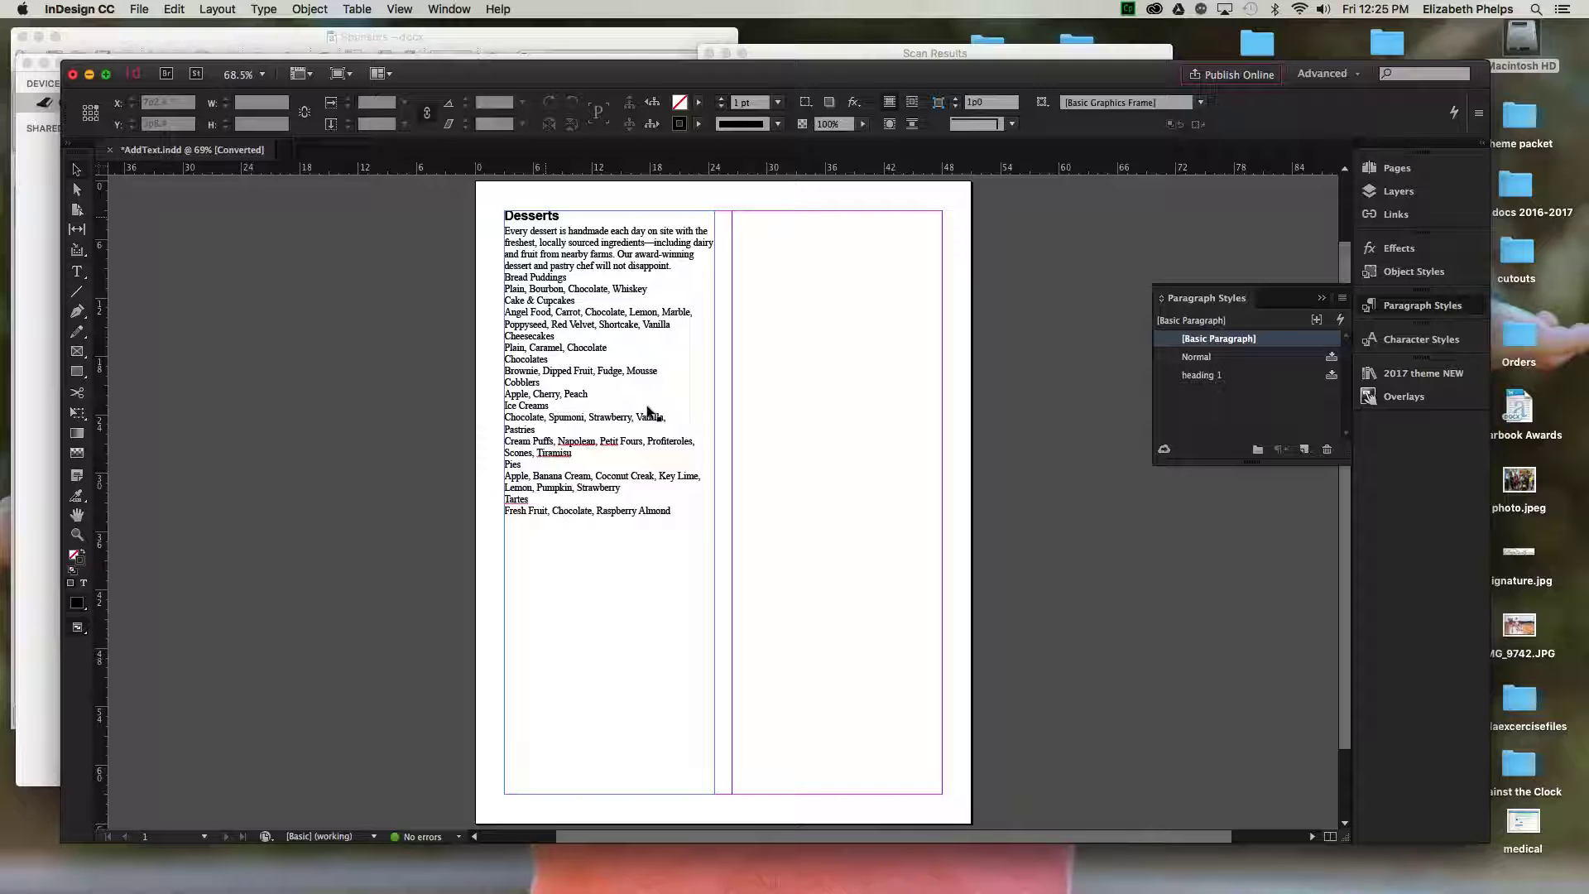
click(546, 219)
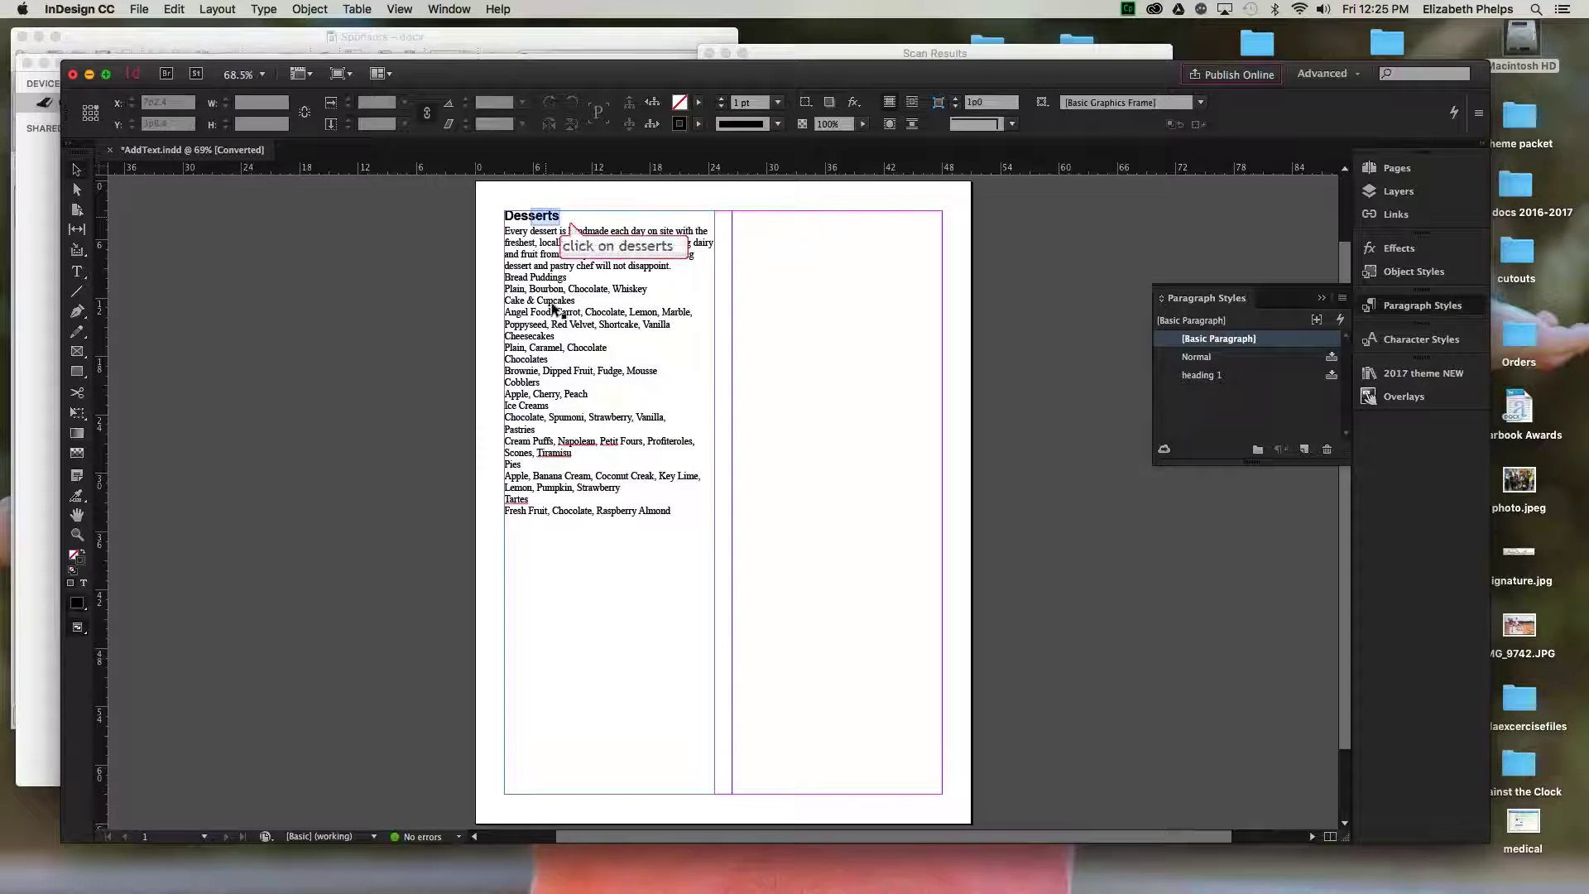
click(546, 220)
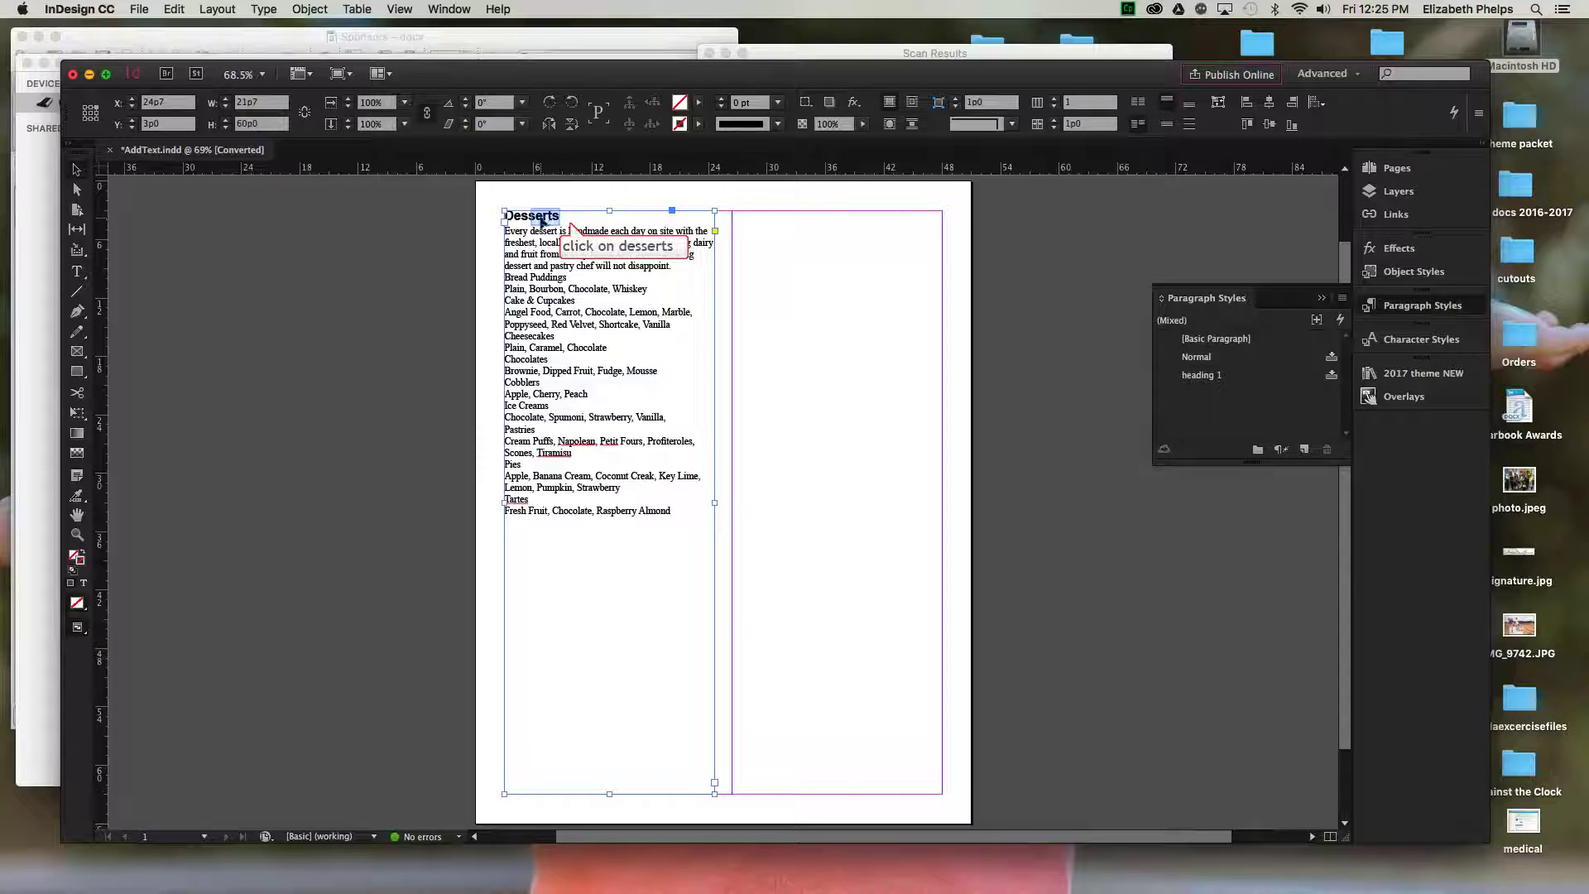
double_click(532, 215)
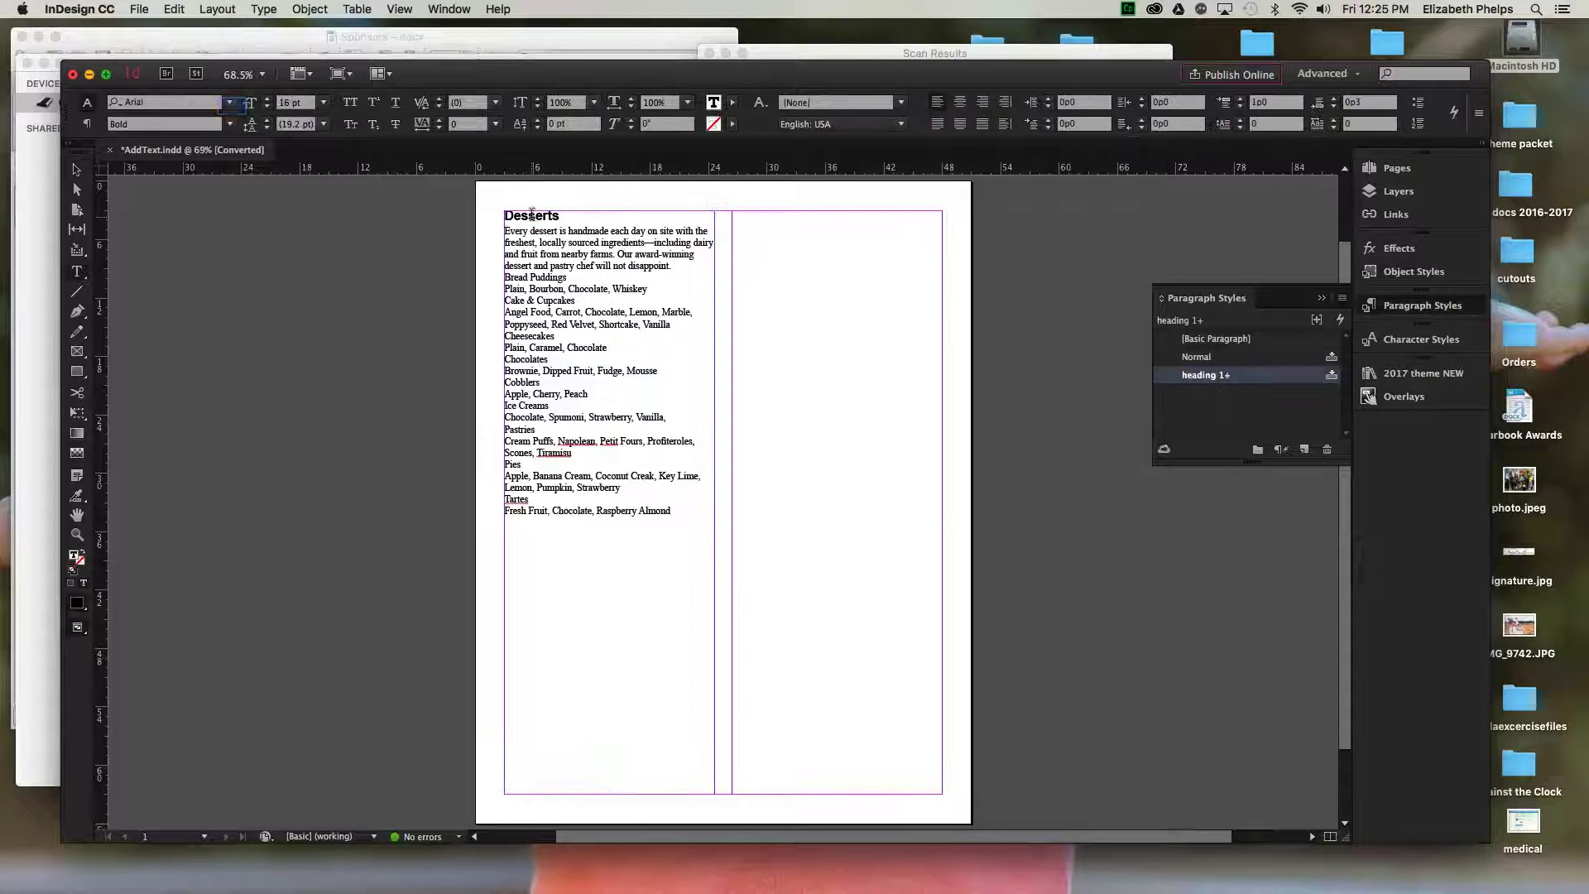
- Set Desserts in Arial Bold 36 pt and centre it in its column
click(230, 103)
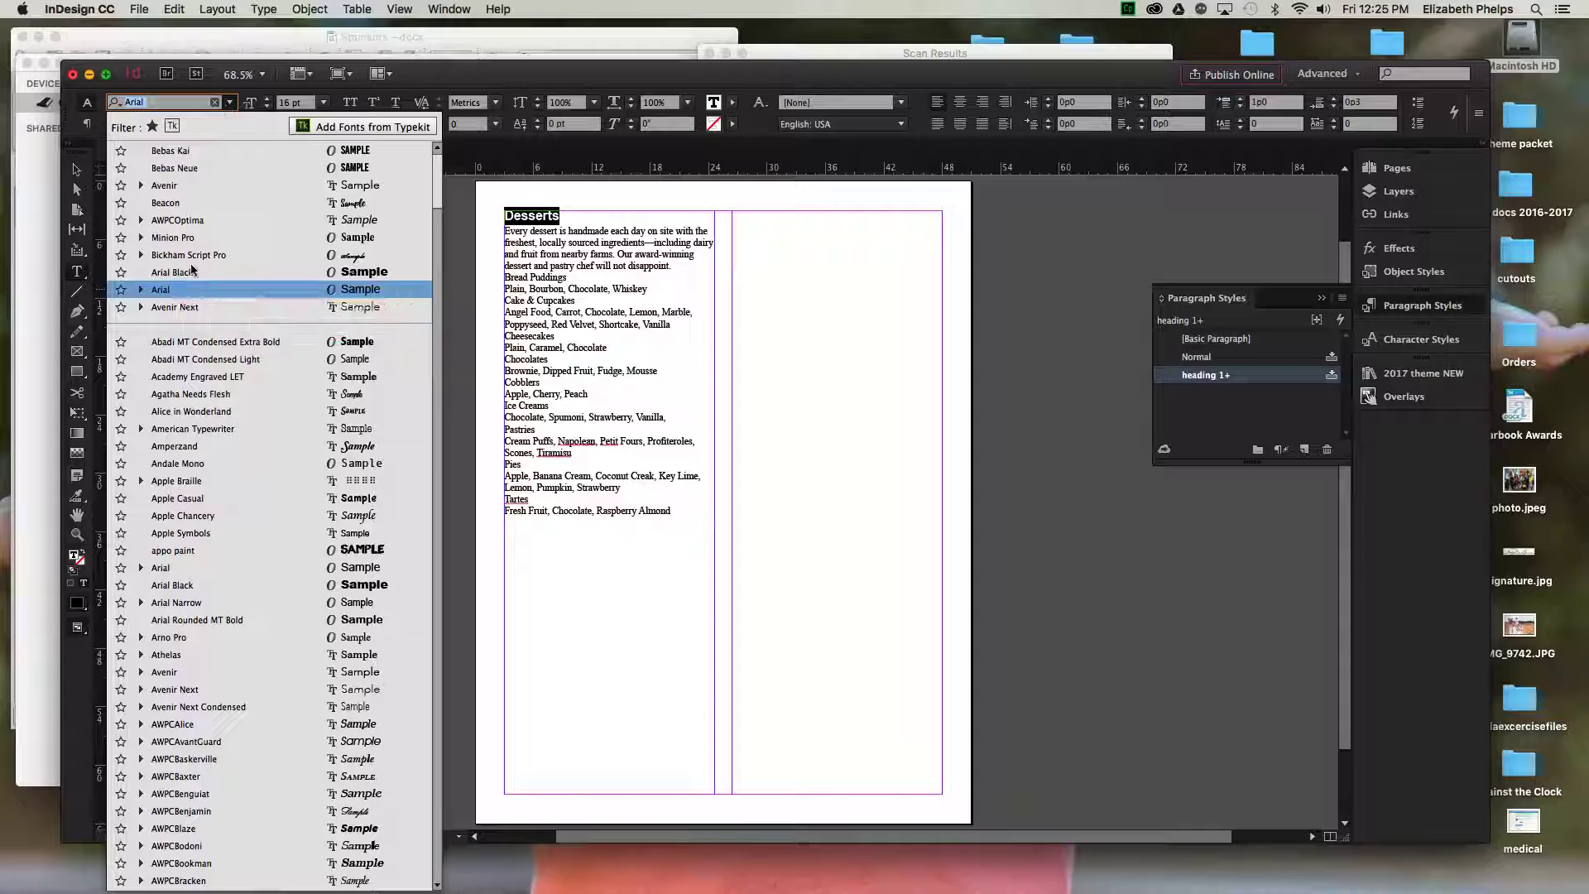
click(191, 293)
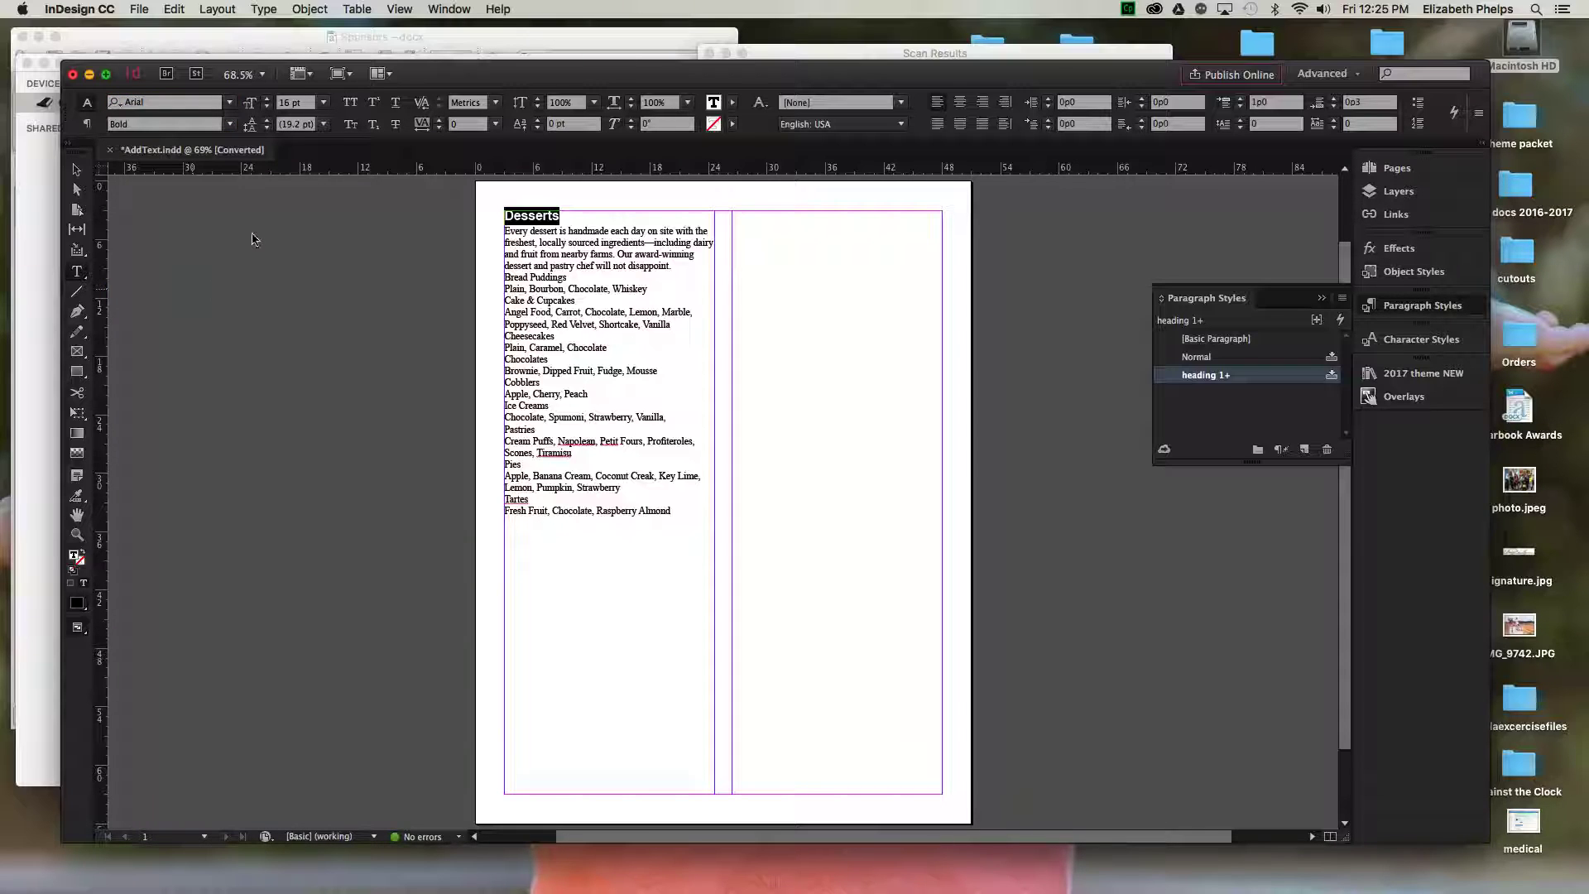
click(268, 98)
click(269, 99)
click(268, 99)
click(269, 99)
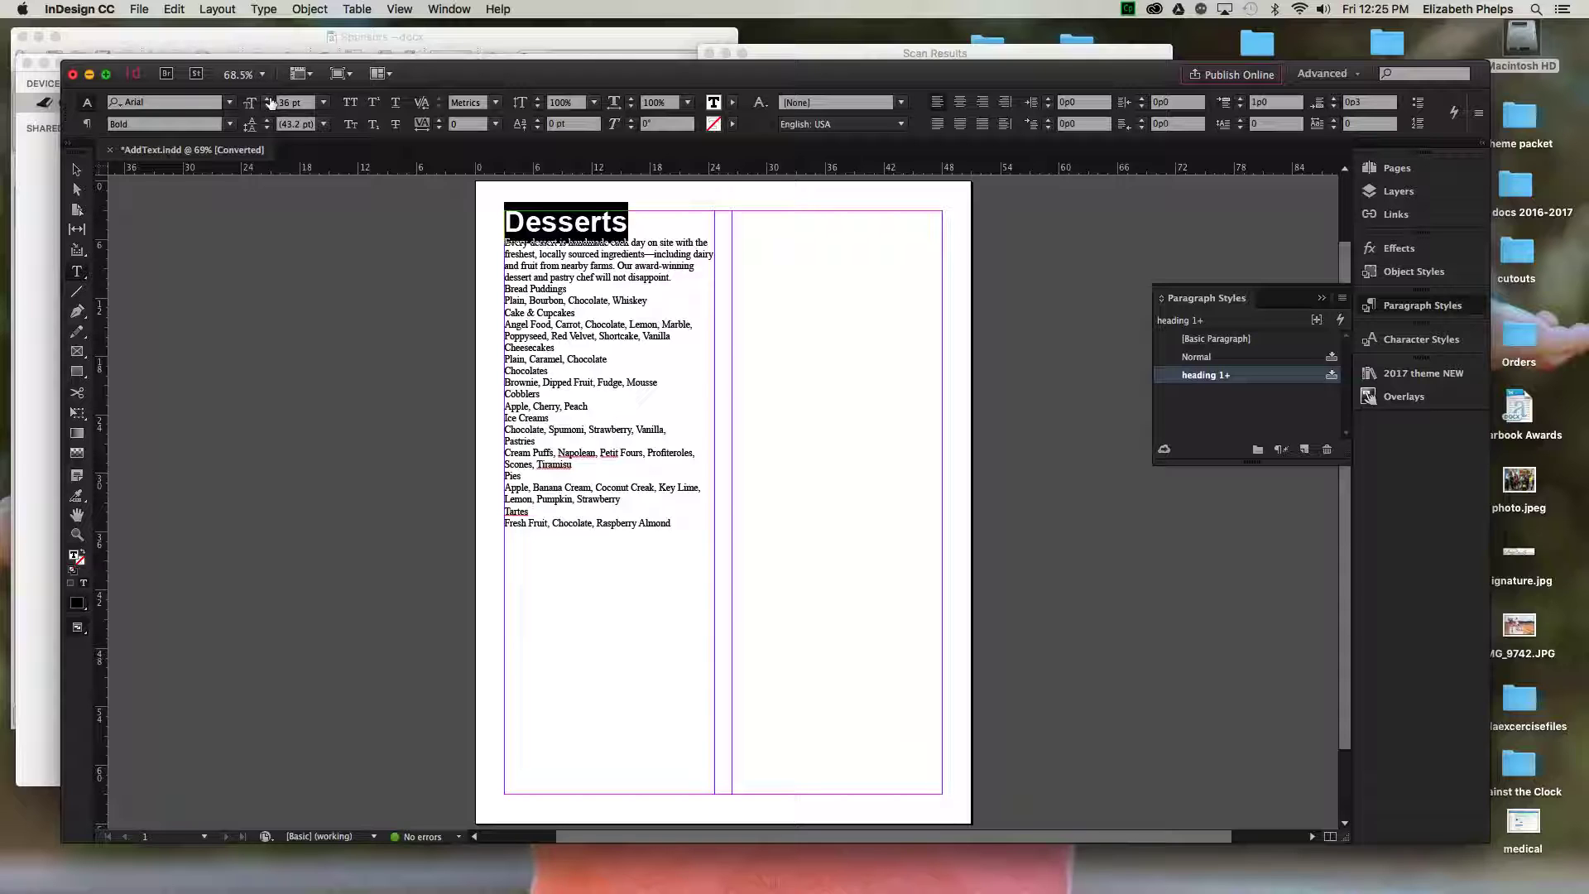
click(957, 105)
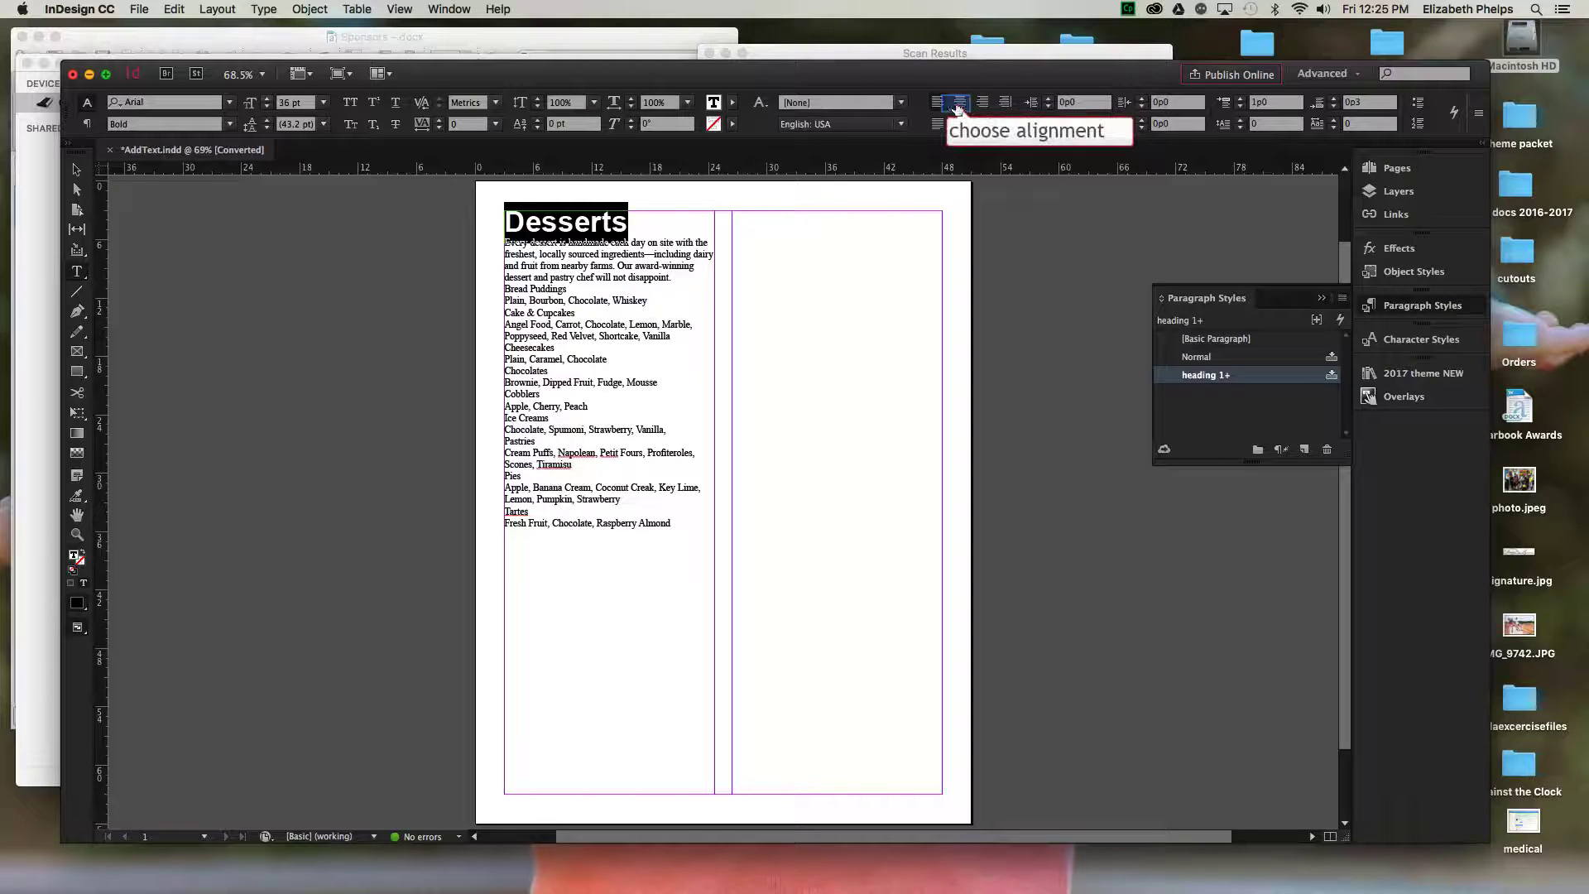
click(598, 220)
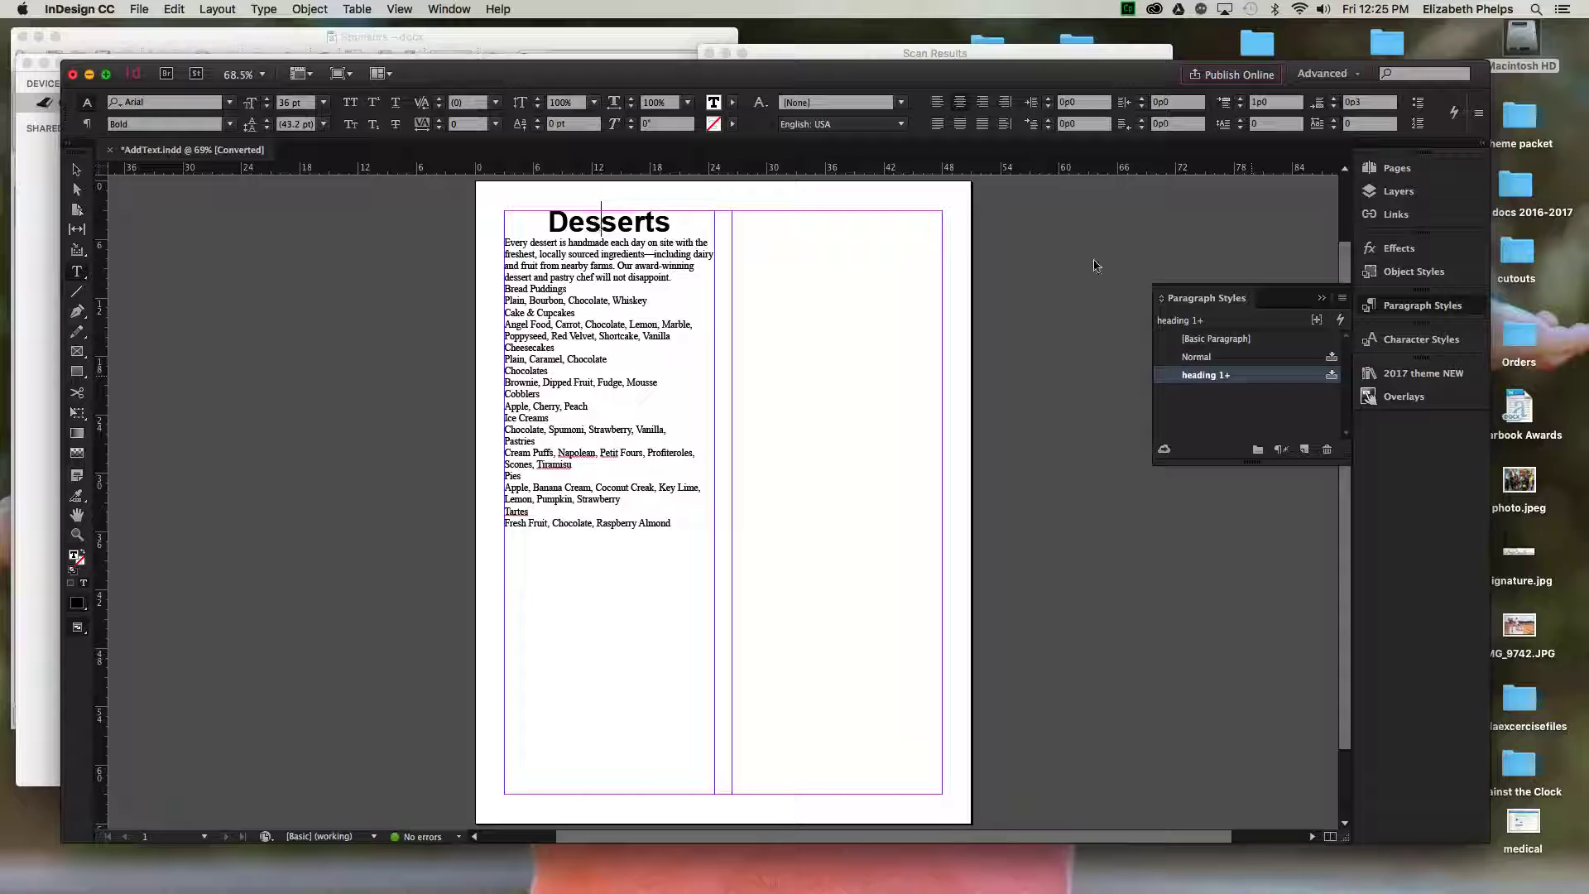
- Redefine heading 1 from the Desserts heading, test it on the Plain, Caramel, Chocolate line, then undo
right_click(1252, 379)
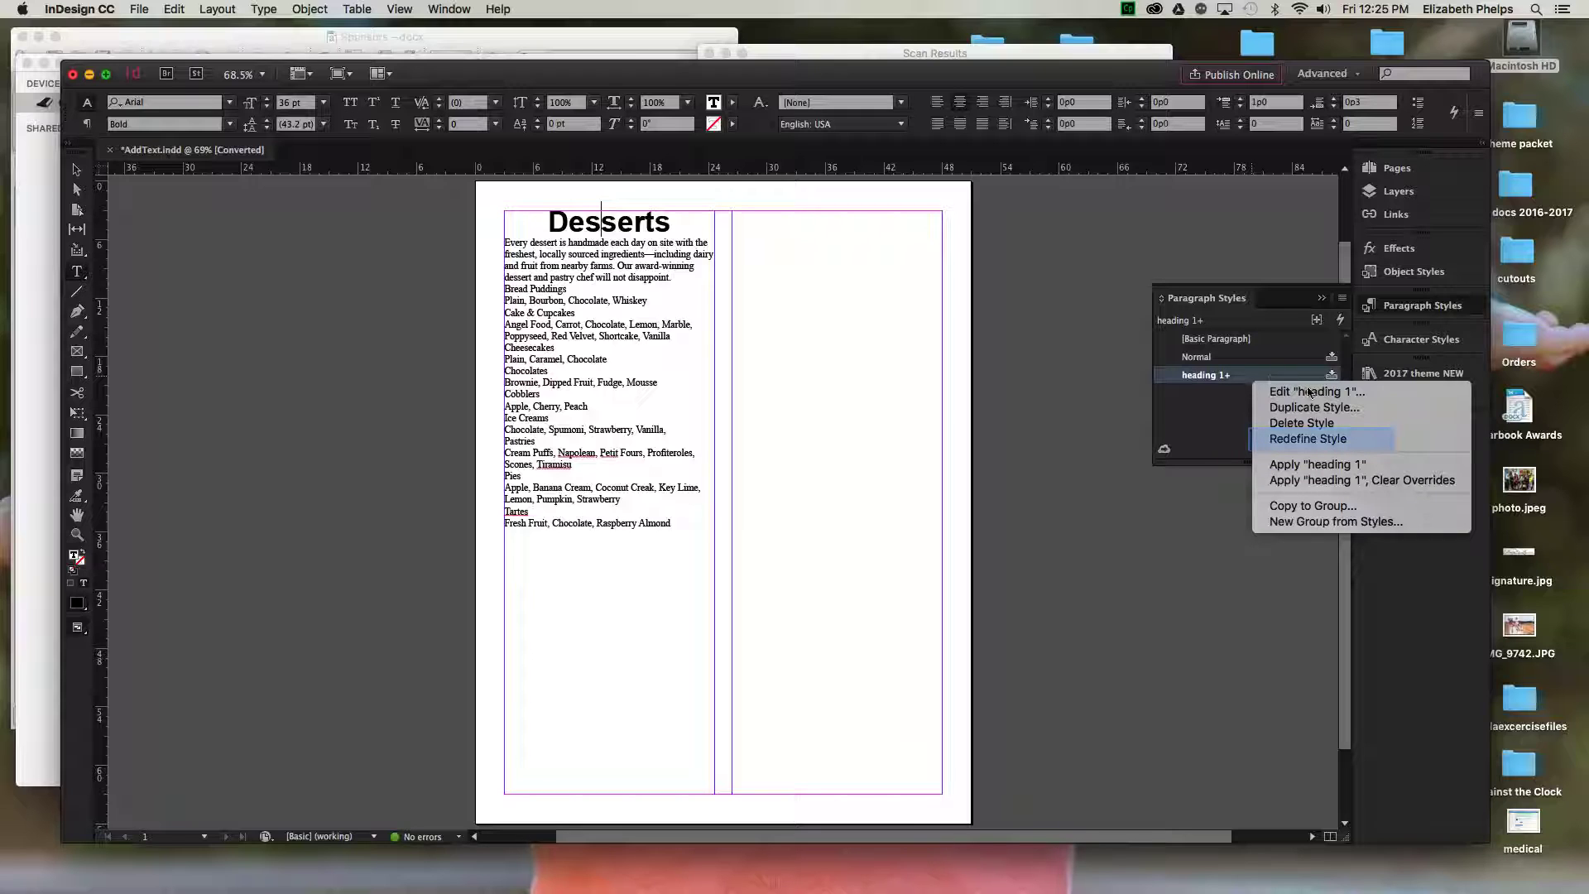
click(1333, 436)
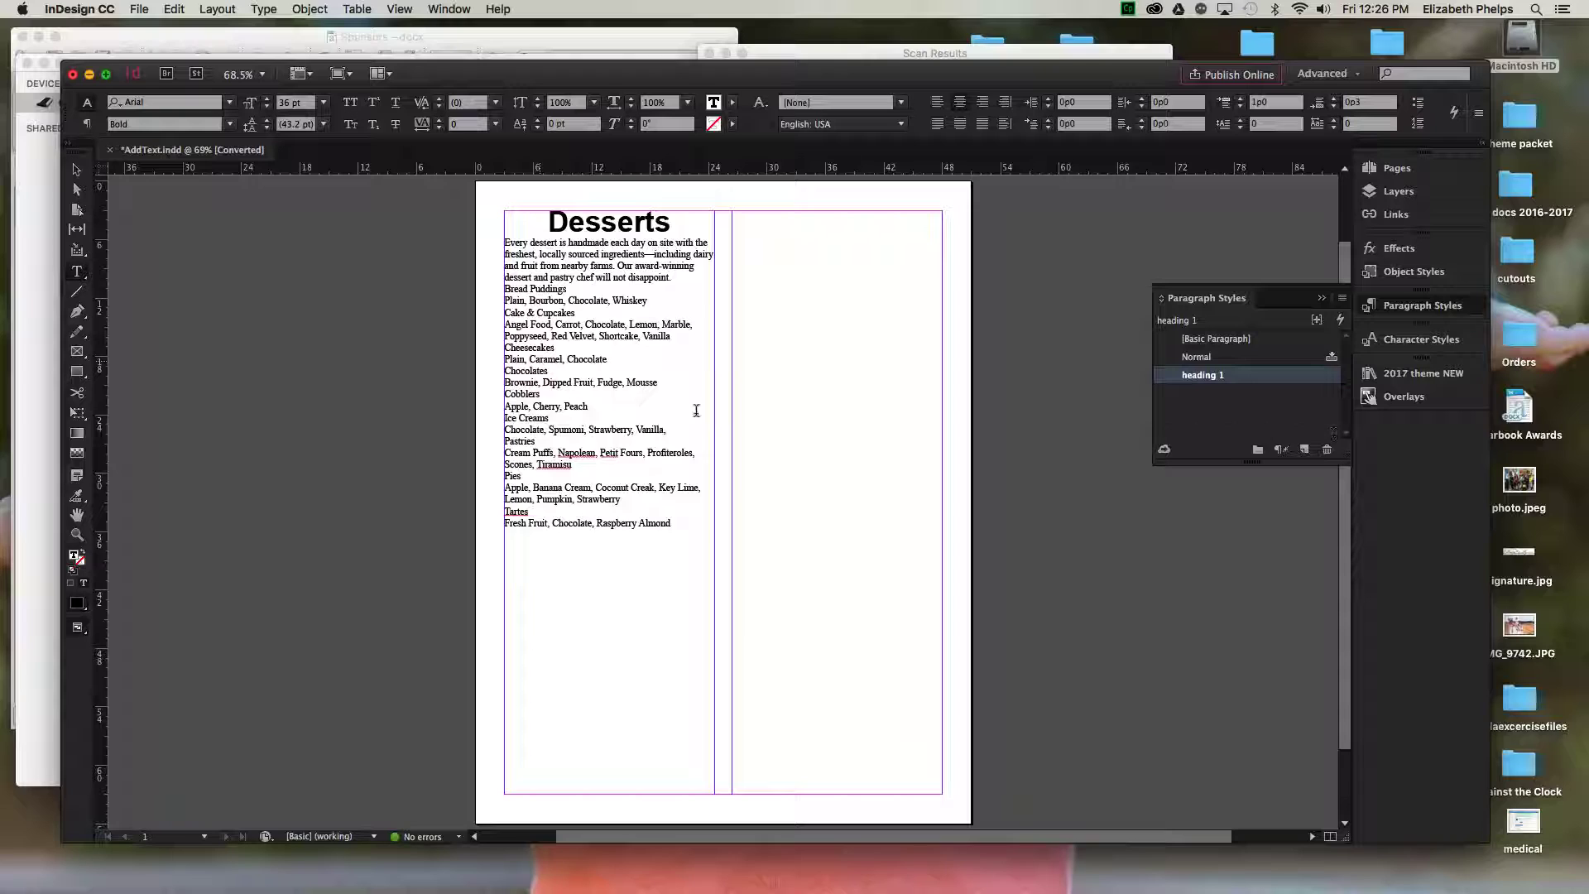
triple_click(540, 358)
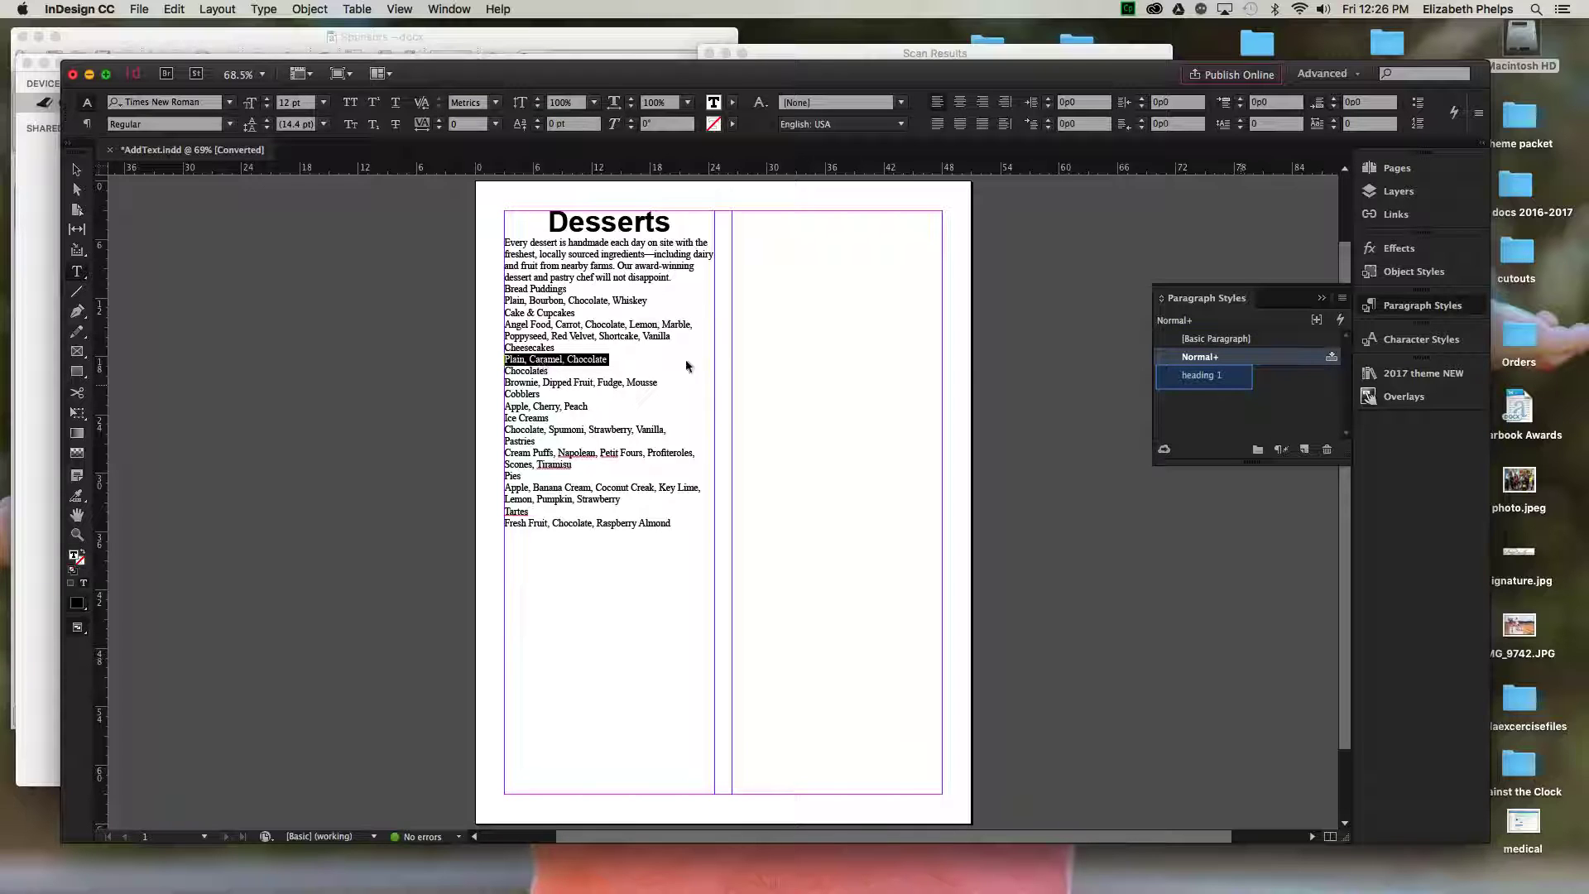
click(1239, 383)
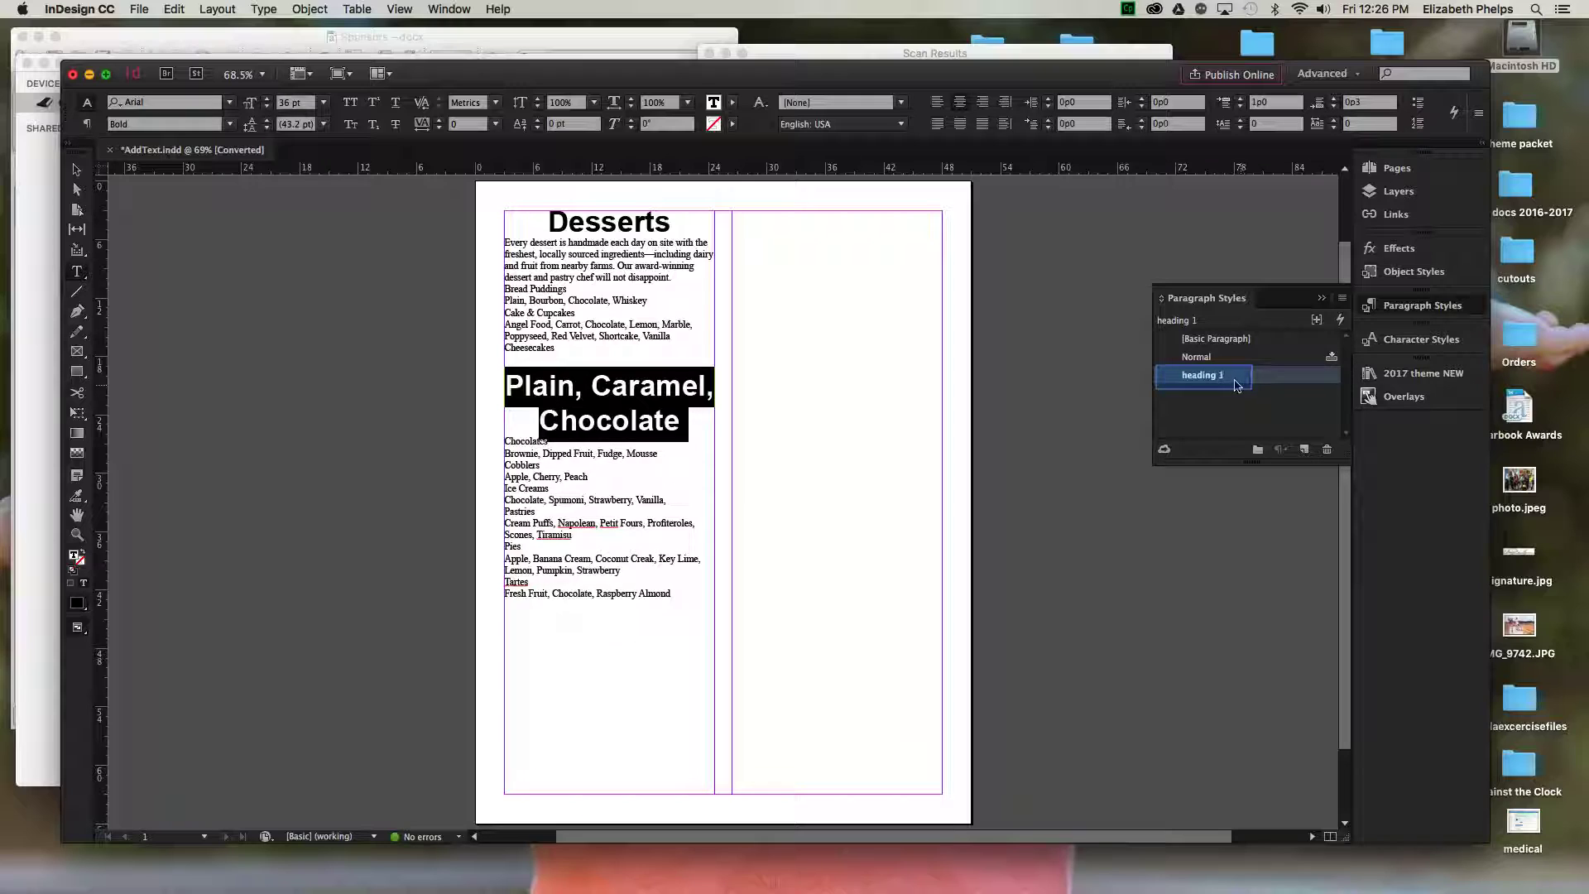
key(super+z)
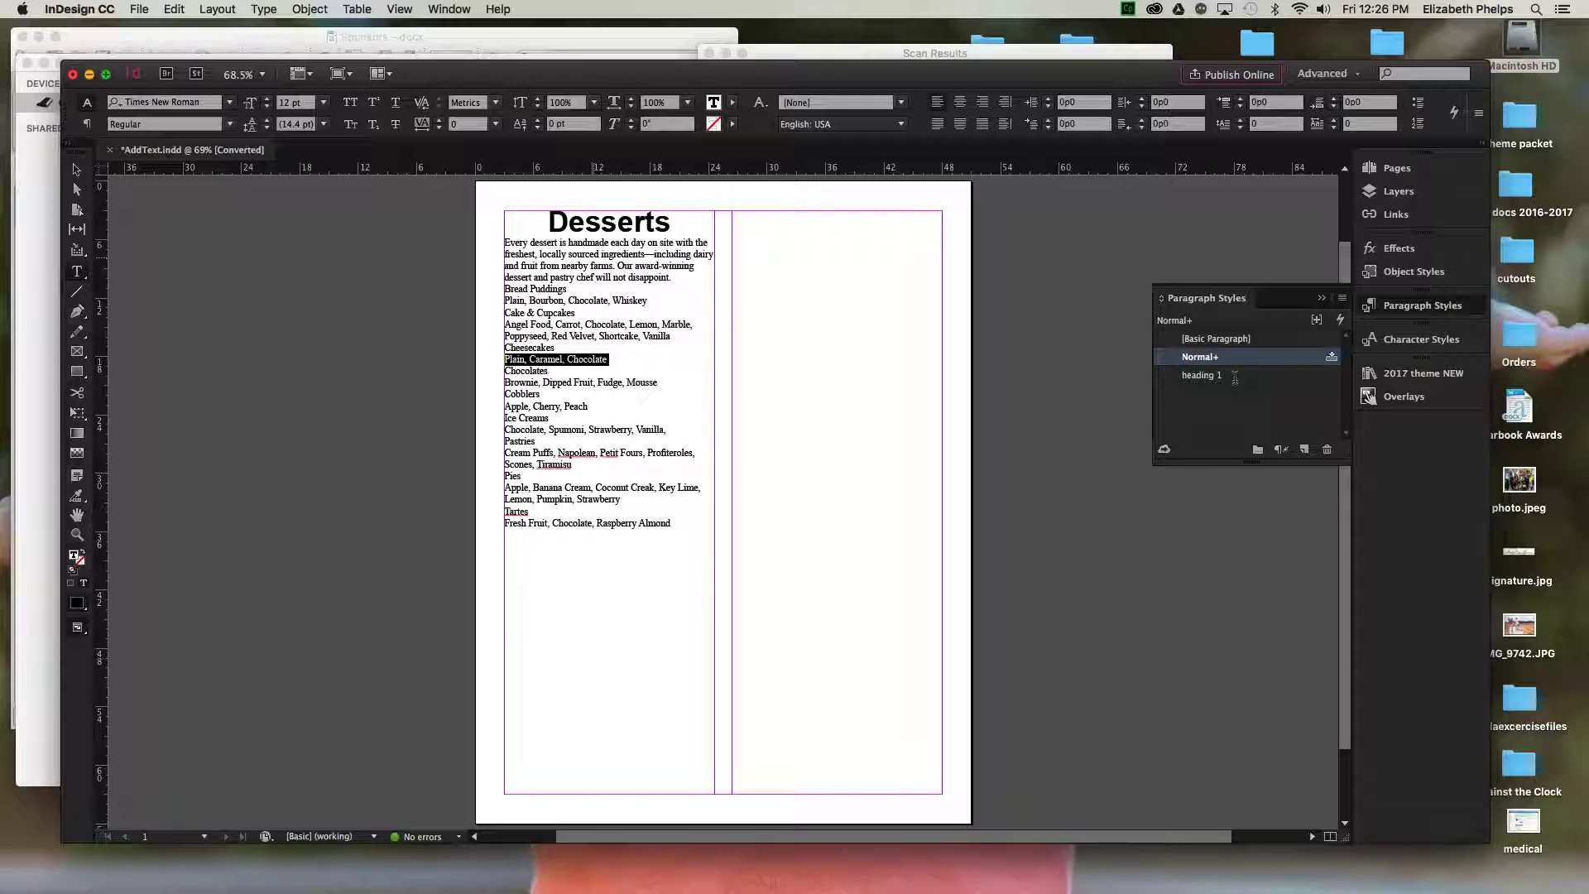
- Format the Every dessert intro paragraph as Arial Italic 10 pt with 14 pt leading
click(593, 255)
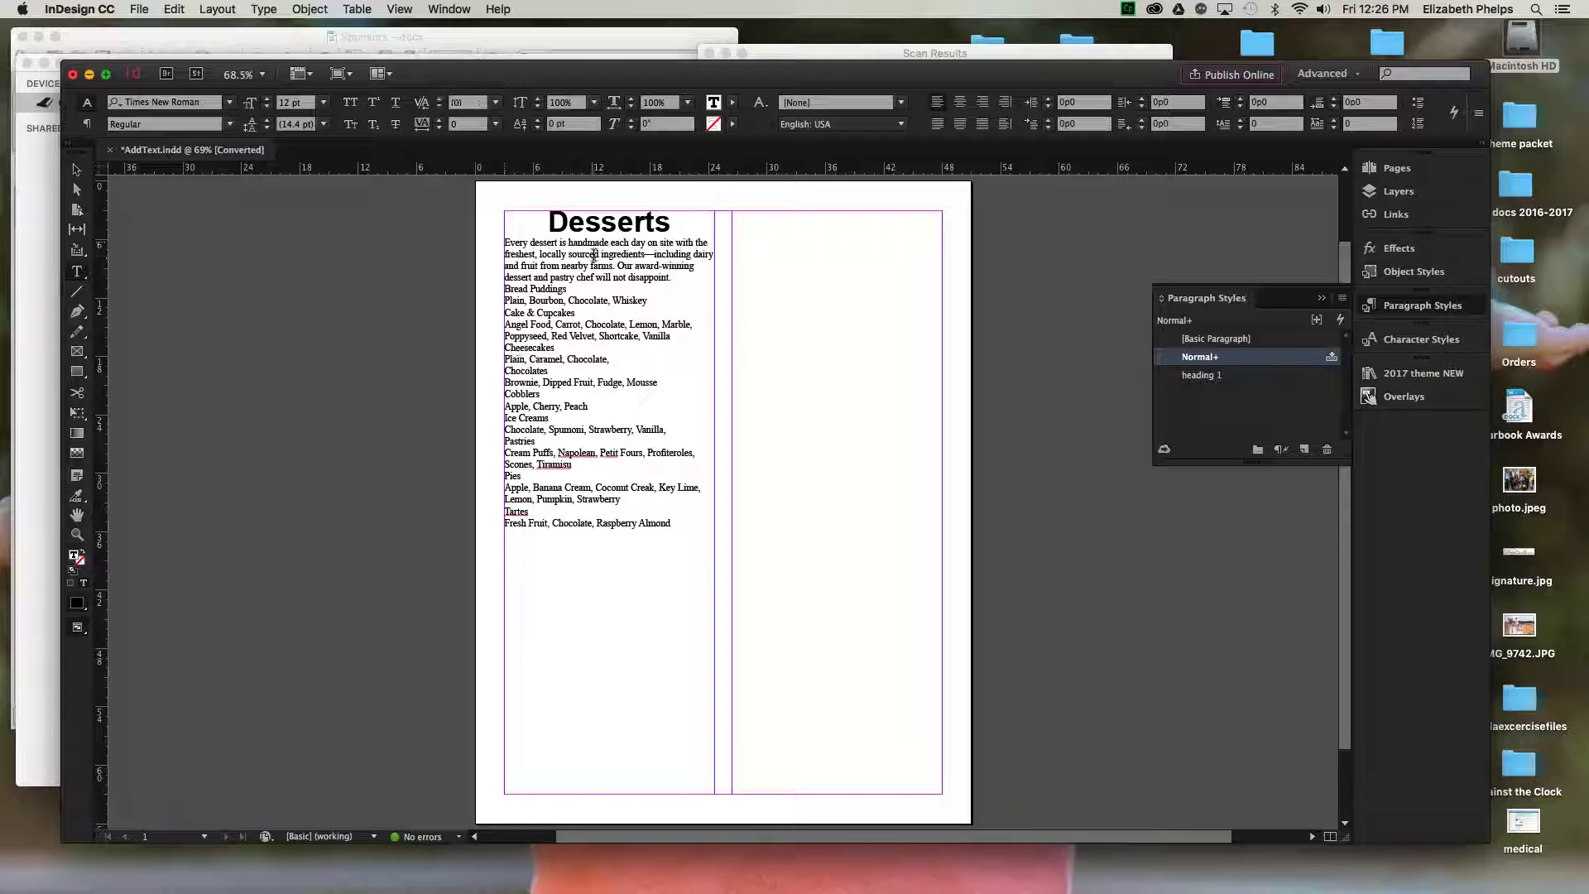
drag(505, 242, 720, 277)
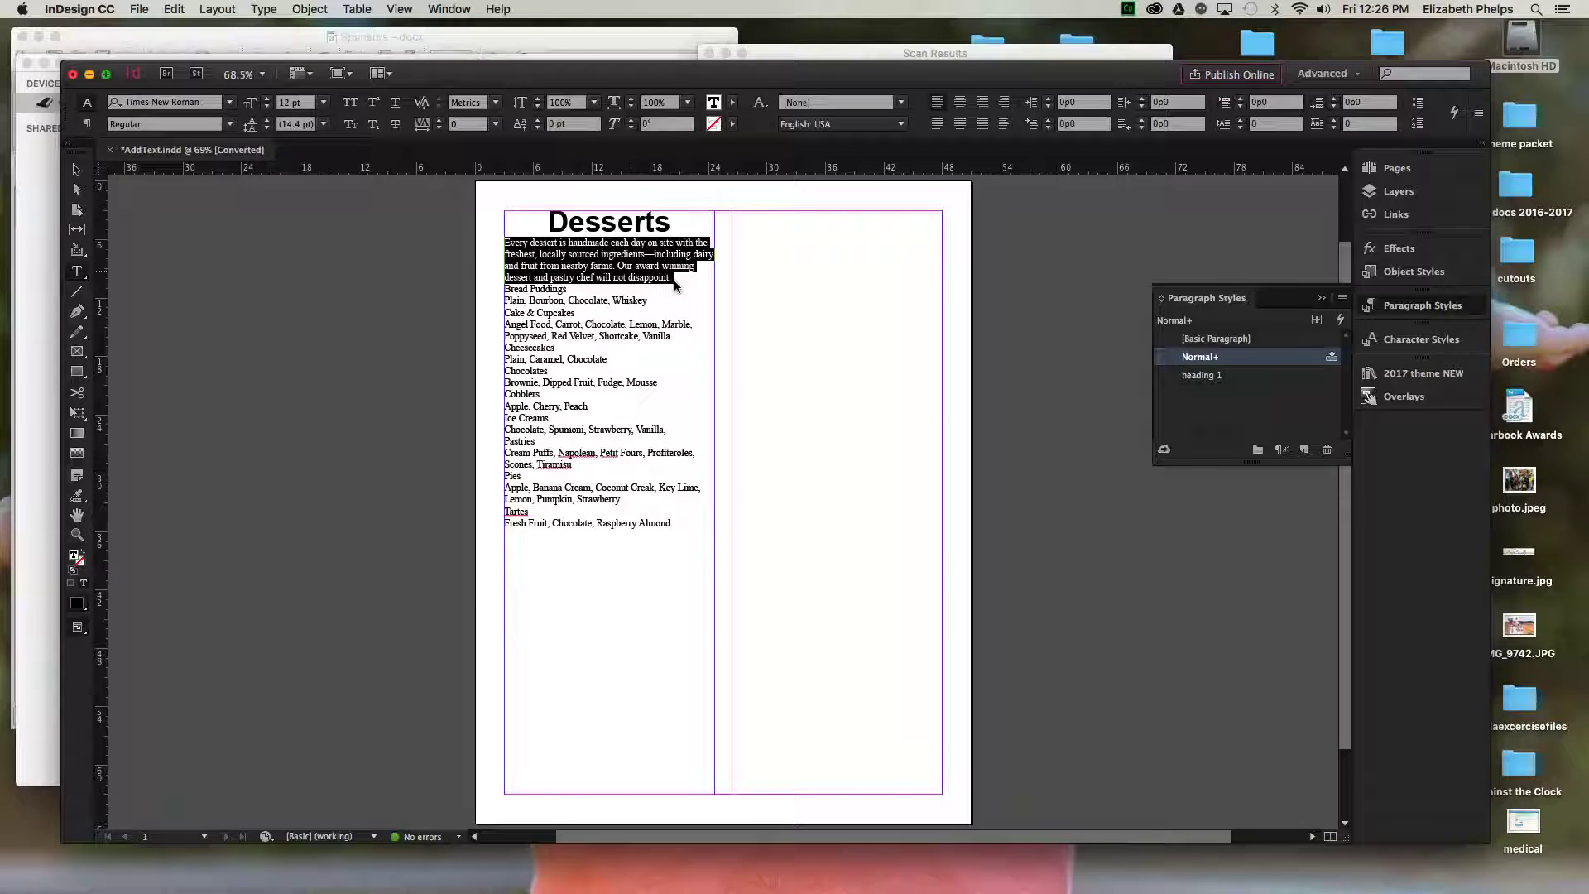
click(268, 106)
click(267, 106)
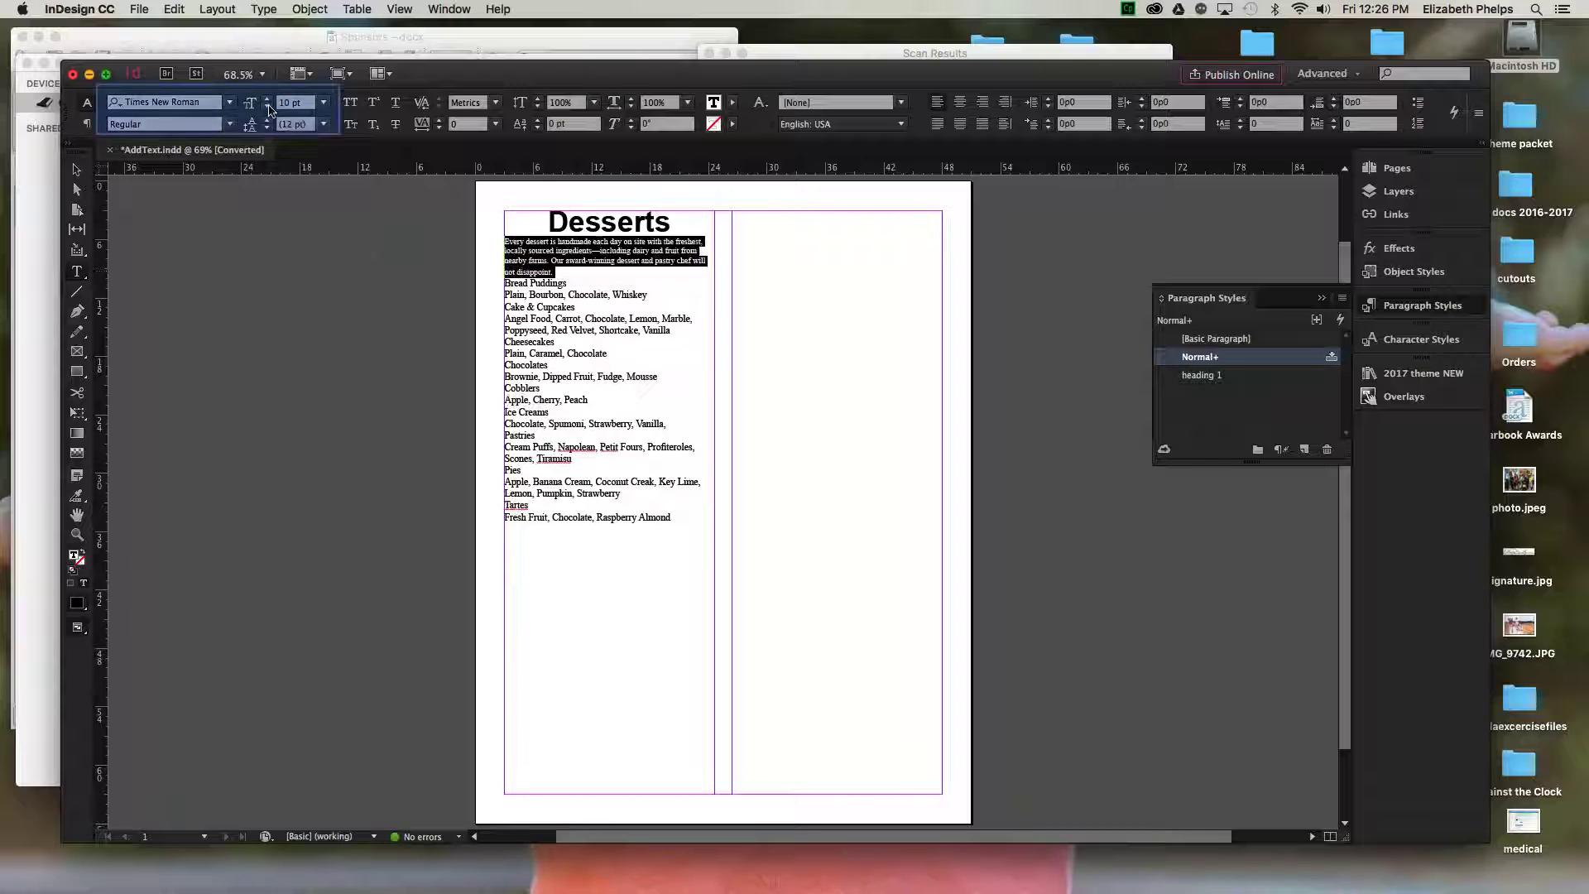
click(227, 126)
click(217, 161)
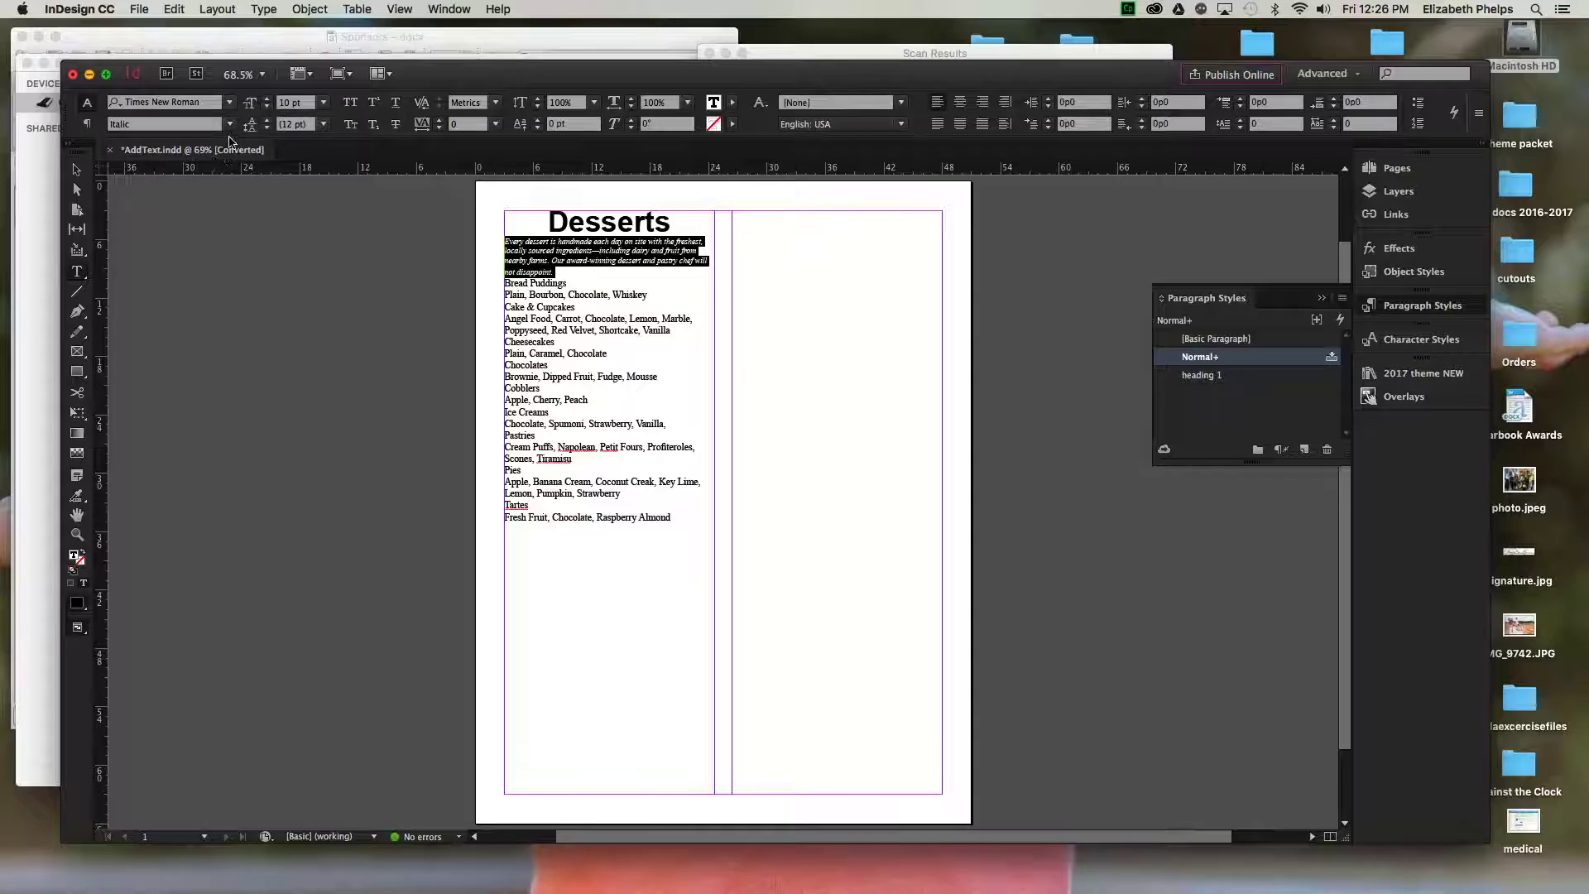
click(230, 102)
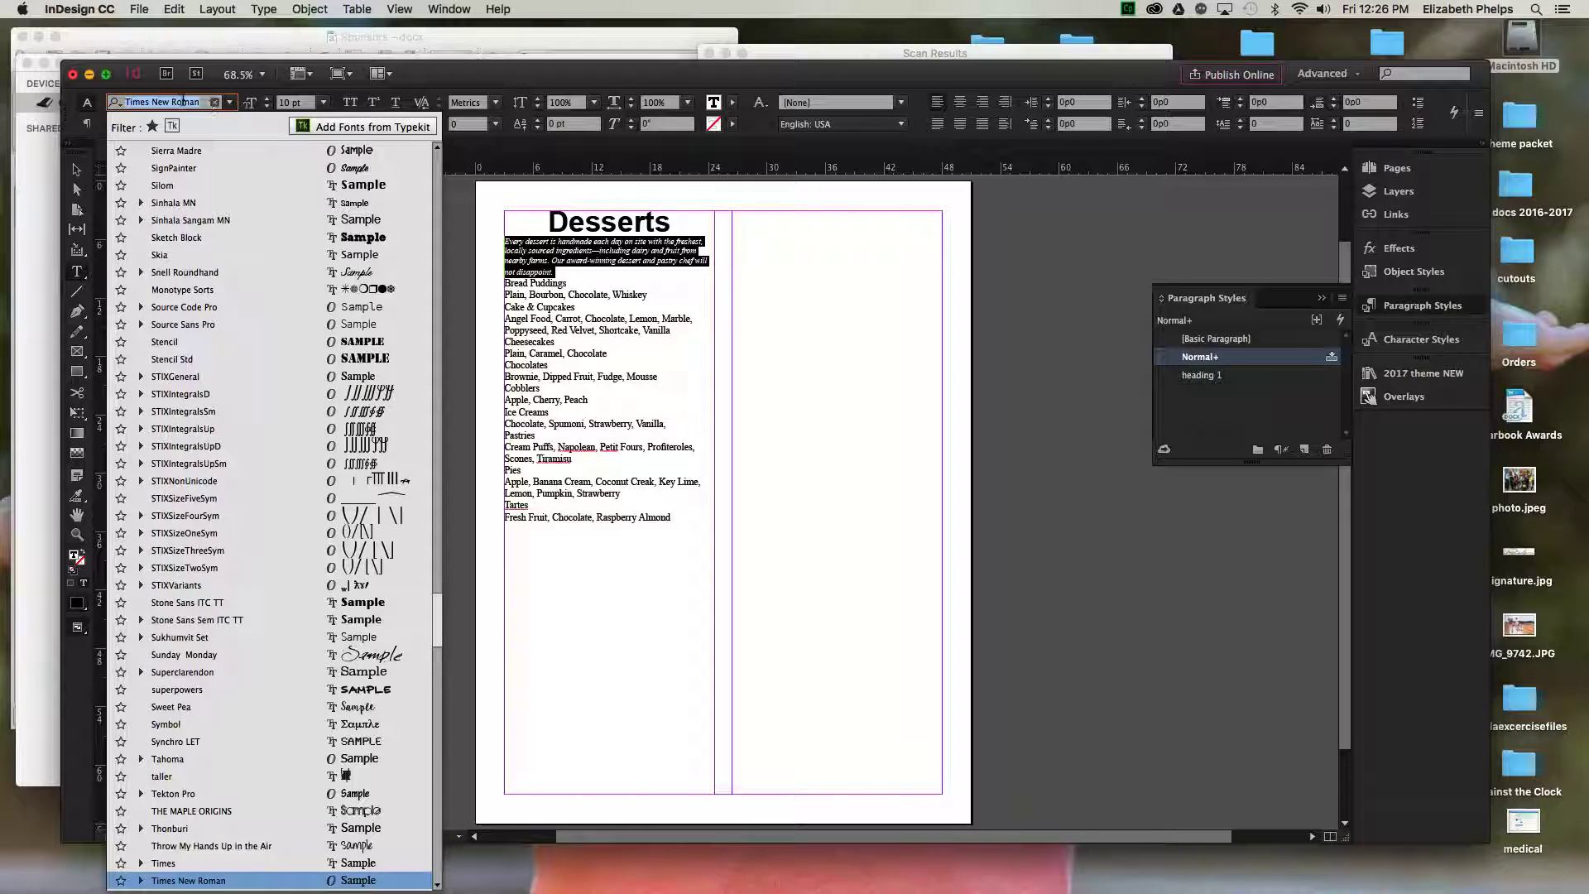
text(ar)
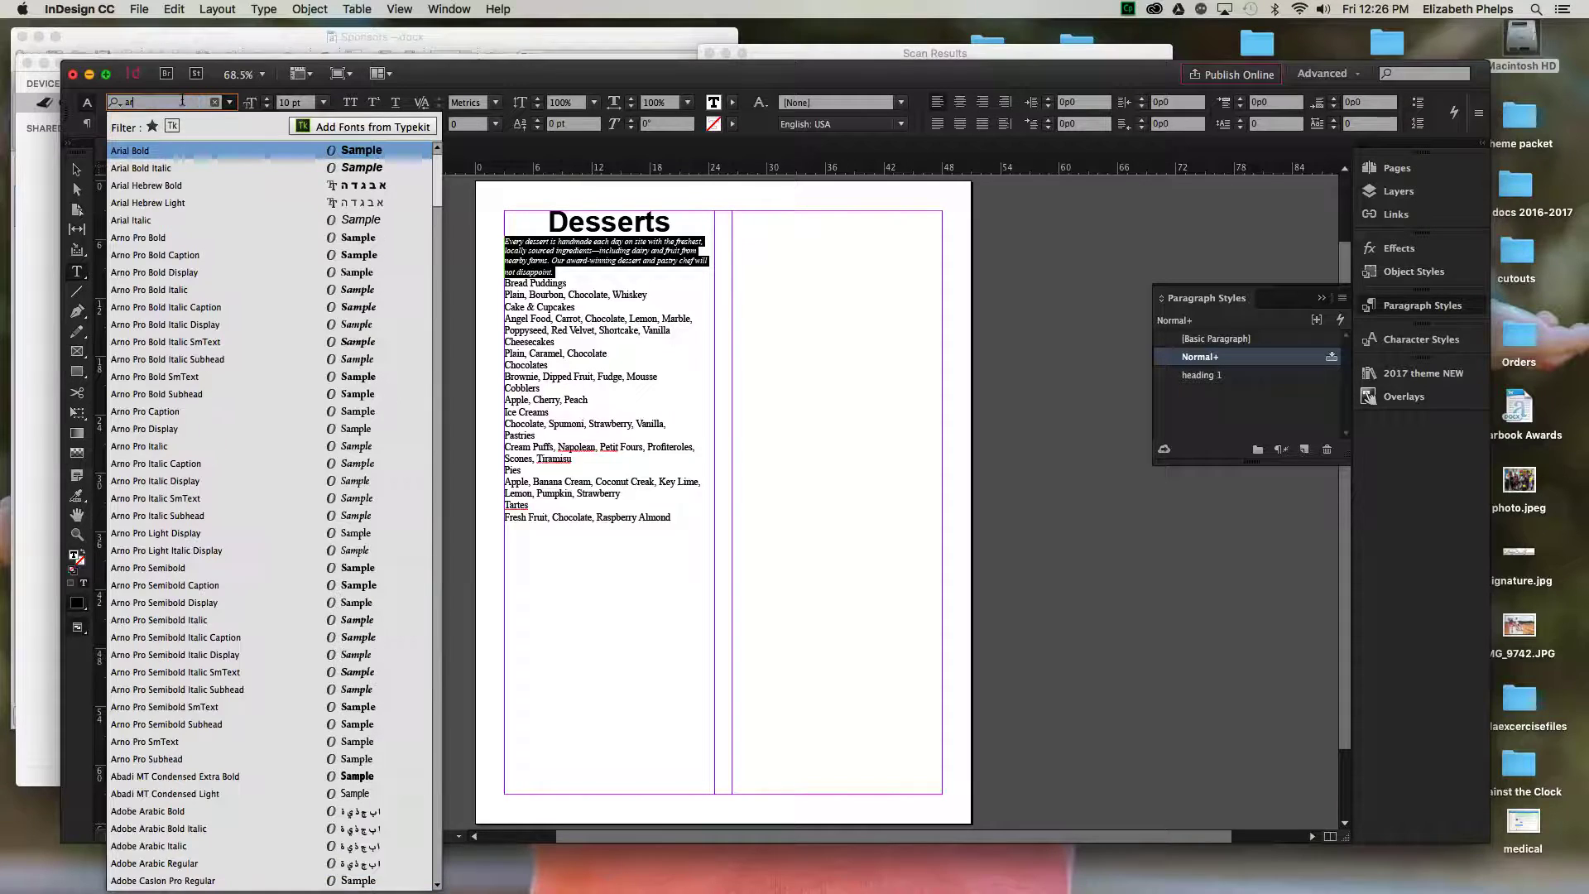
click(189, 227)
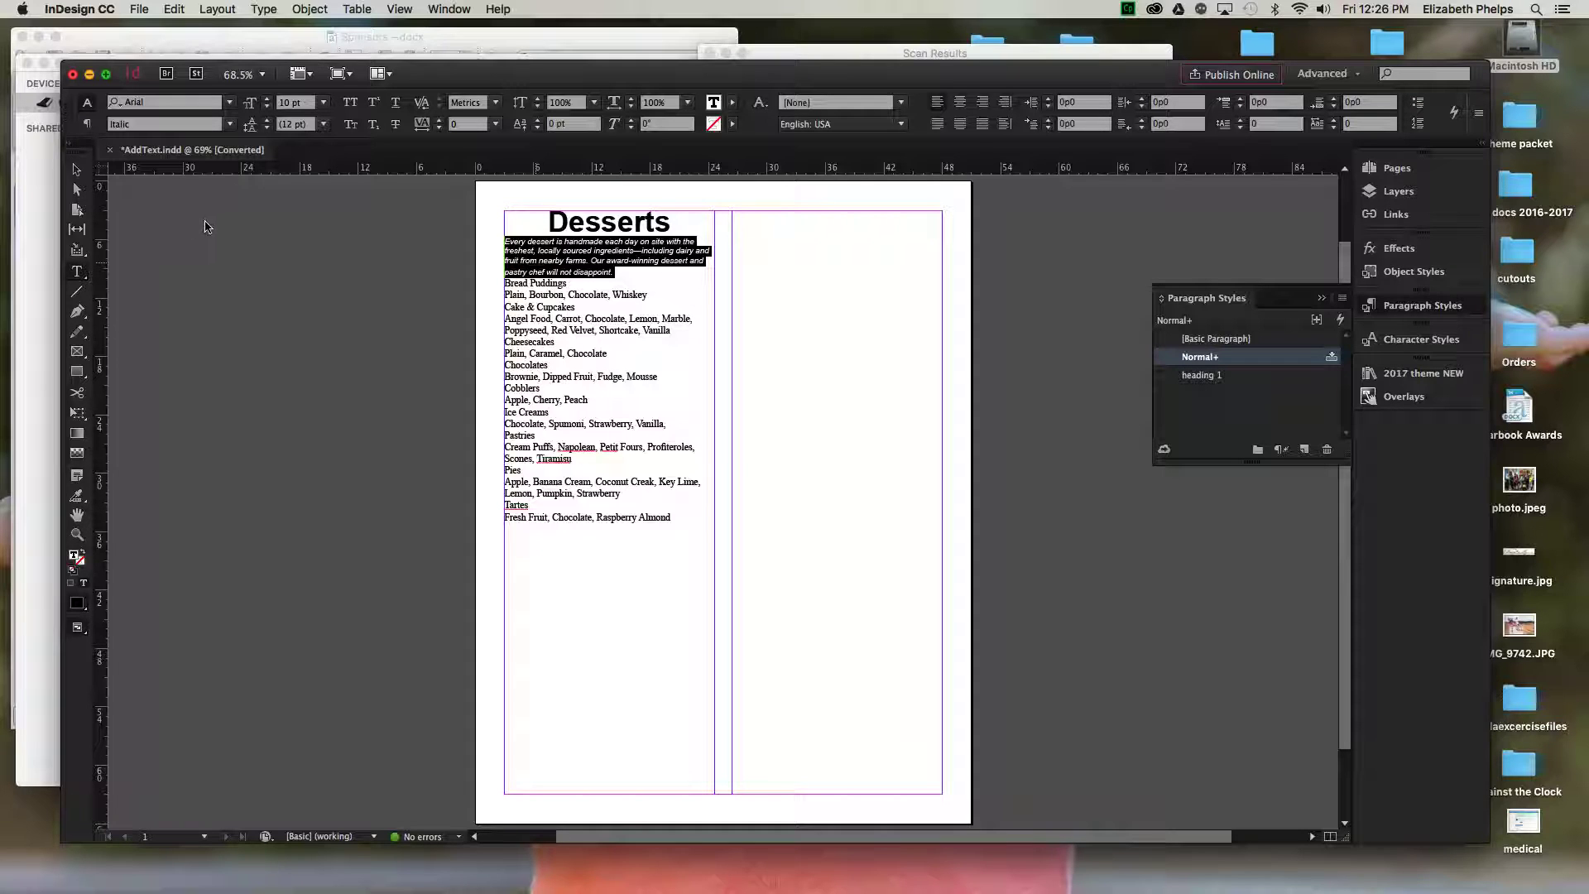
click(267, 121)
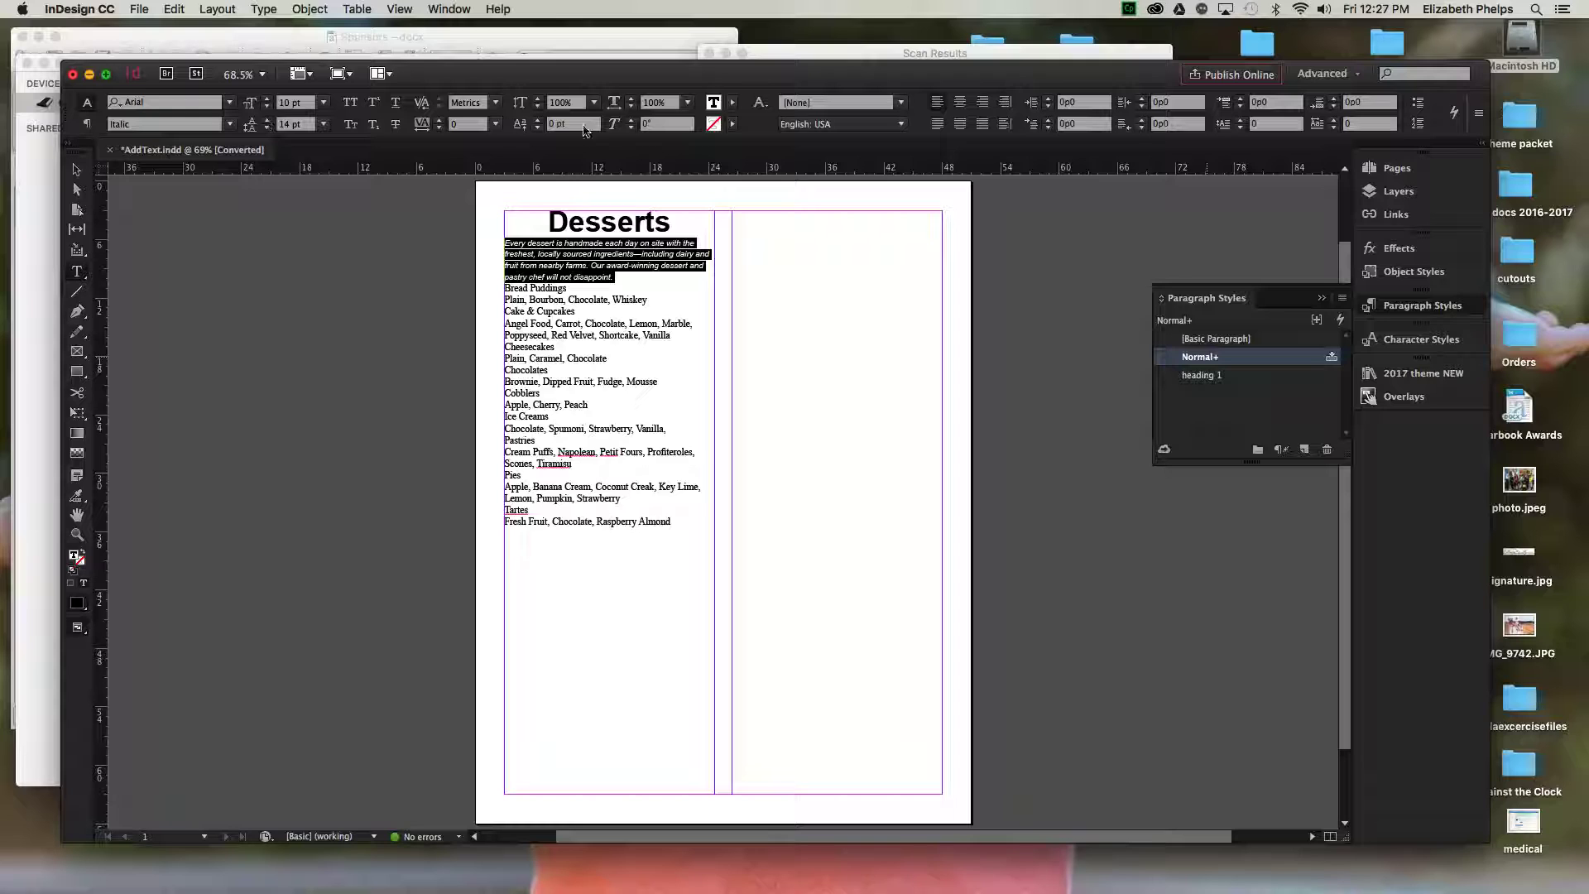
- Redefine Normal from the intro paragraph, then apply Normal with overrides cleared from Bread Puddings onward
right_click(1248, 361)
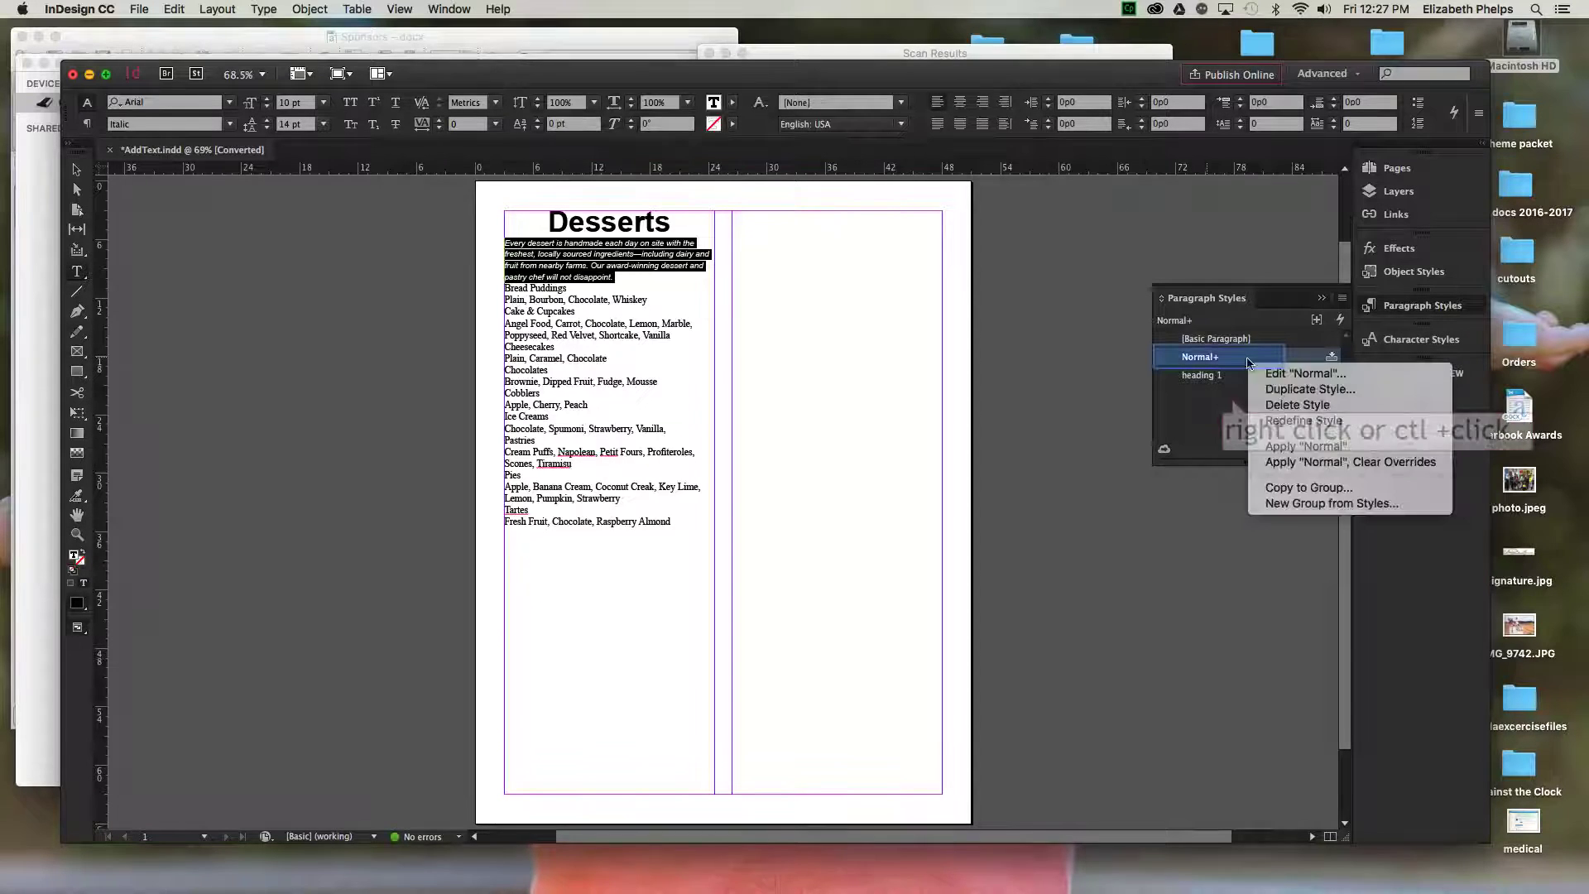
click(1308, 409)
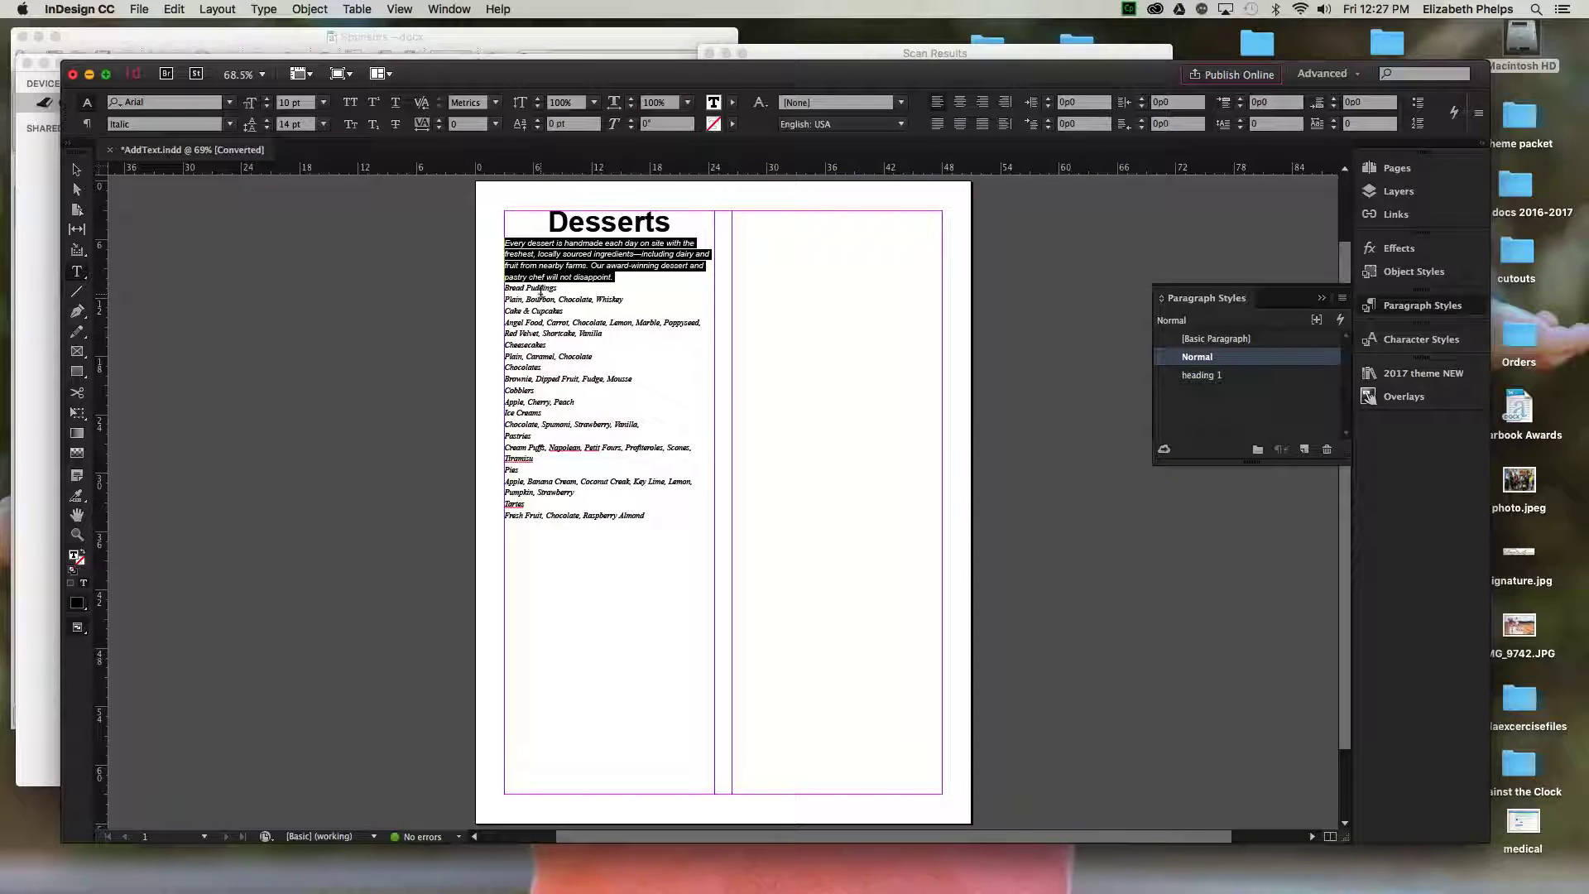
drag(542, 298, 649, 517)
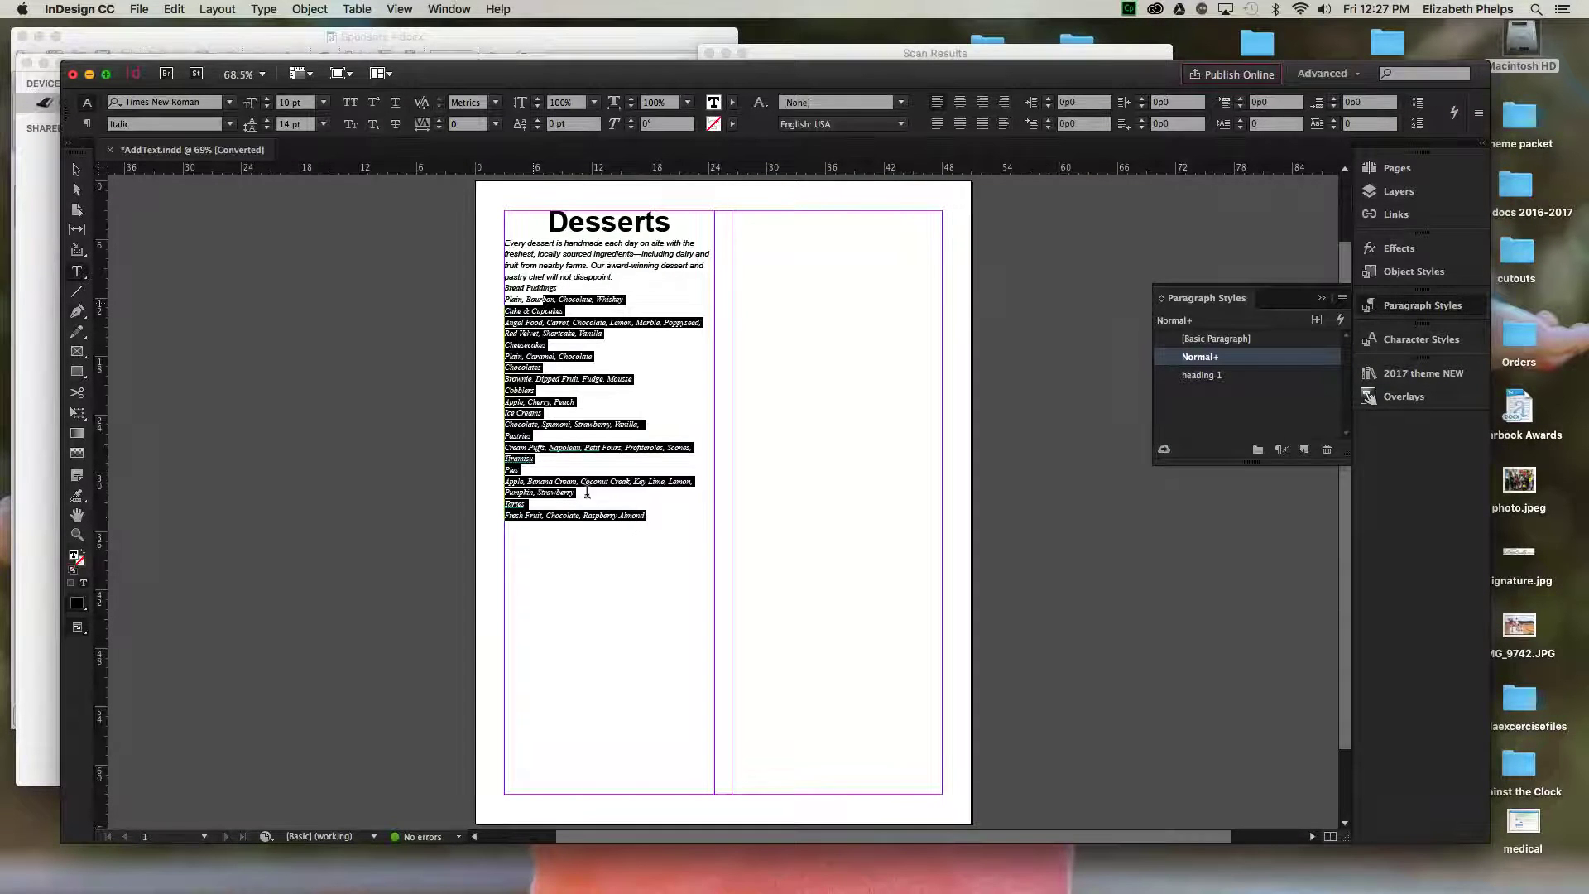
click(505, 287)
shift+click(665, 530)
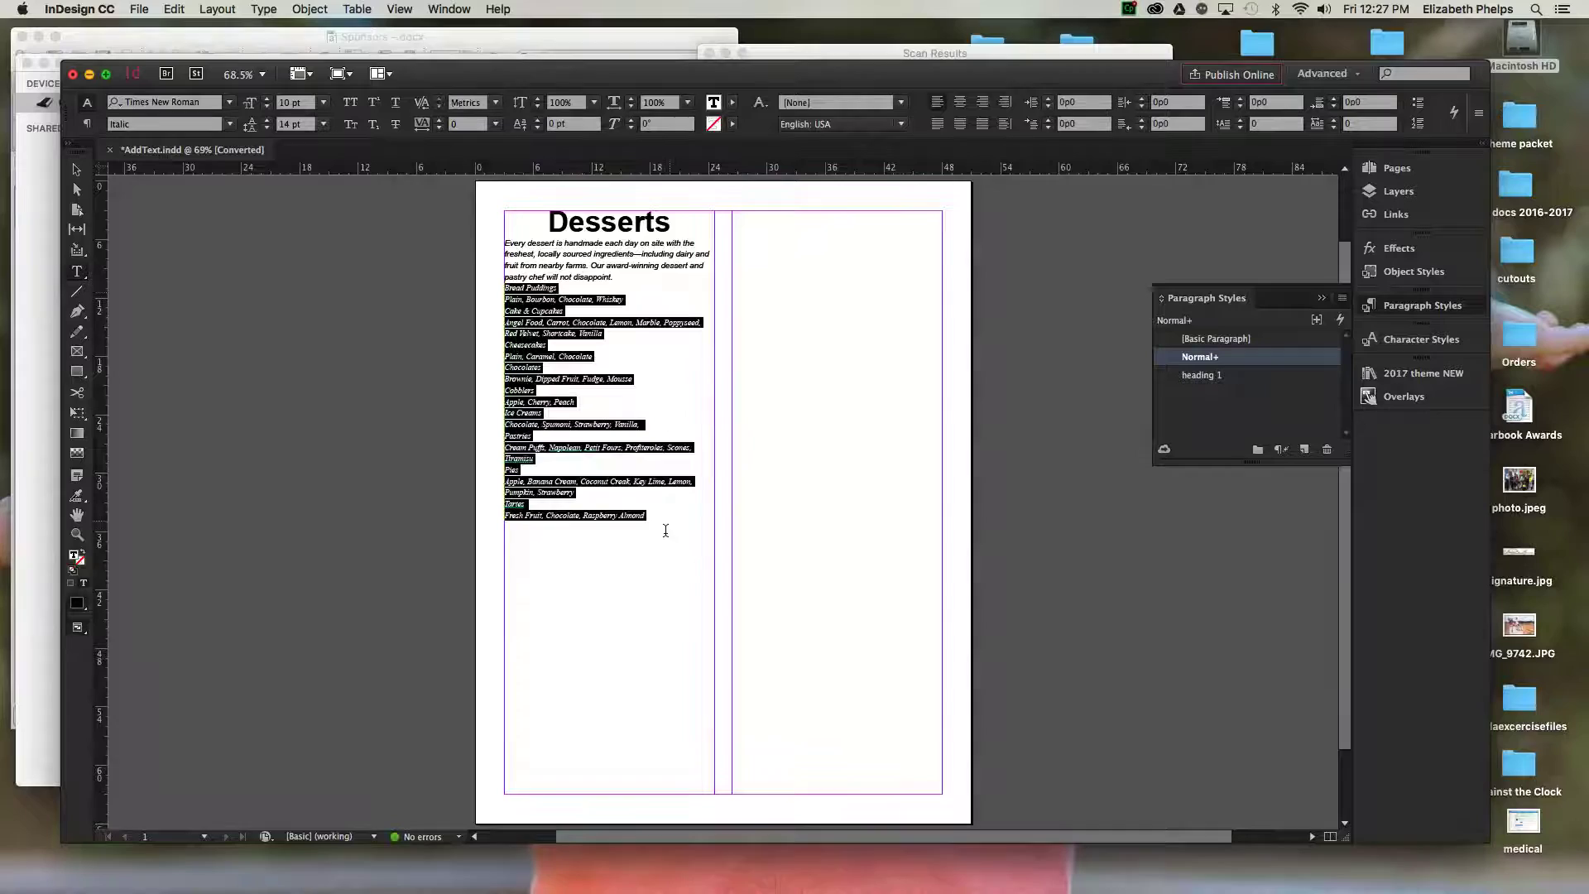
right_click(1246, 363)
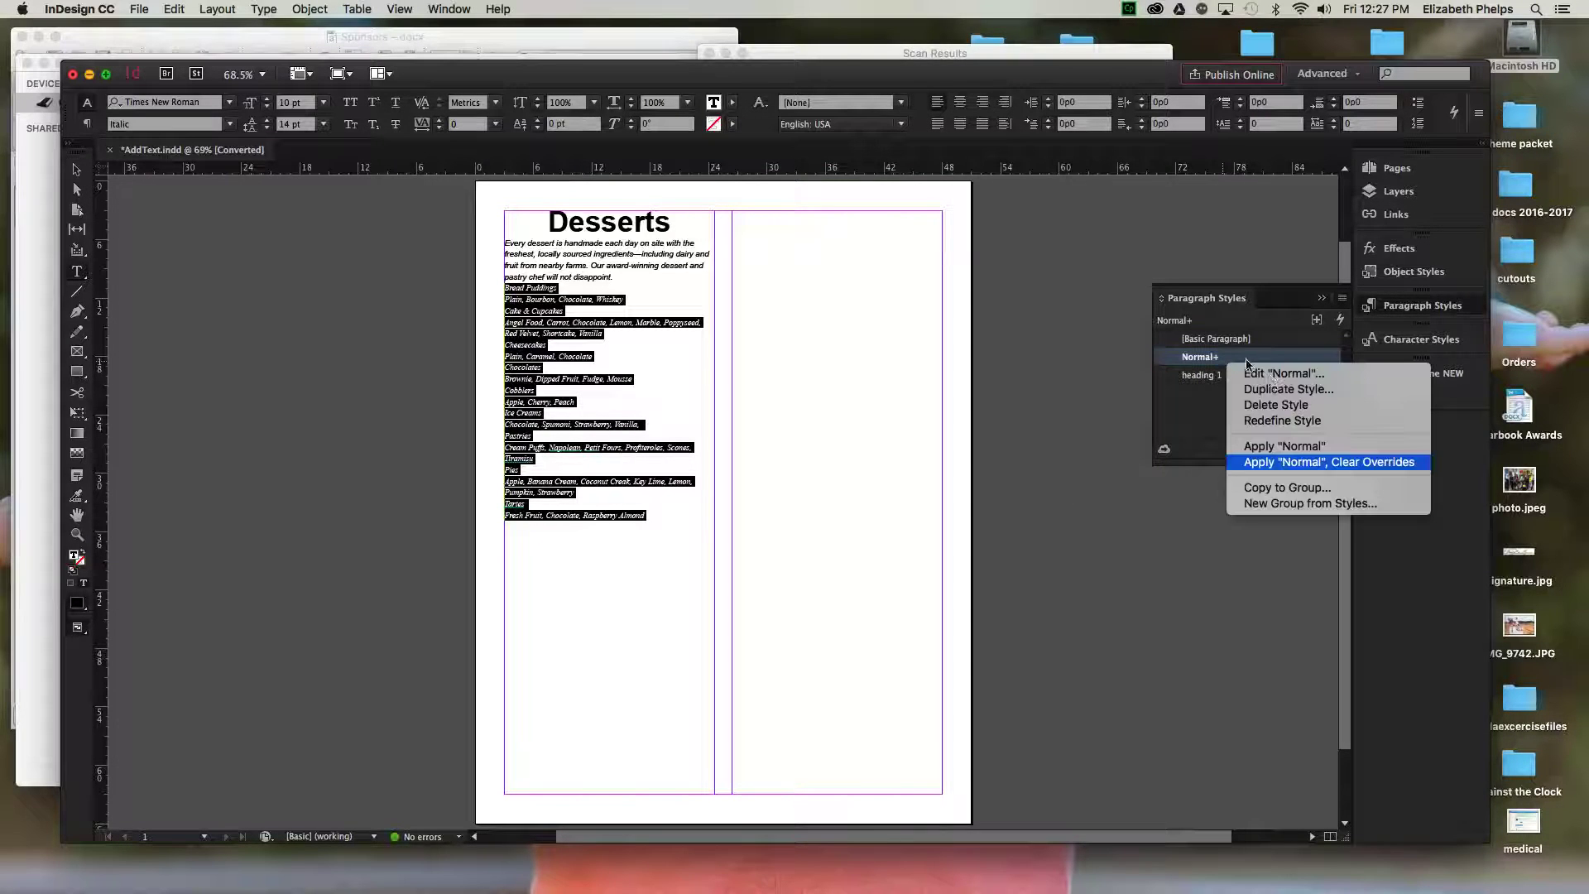
click(1324, 462)
click(551, 304)
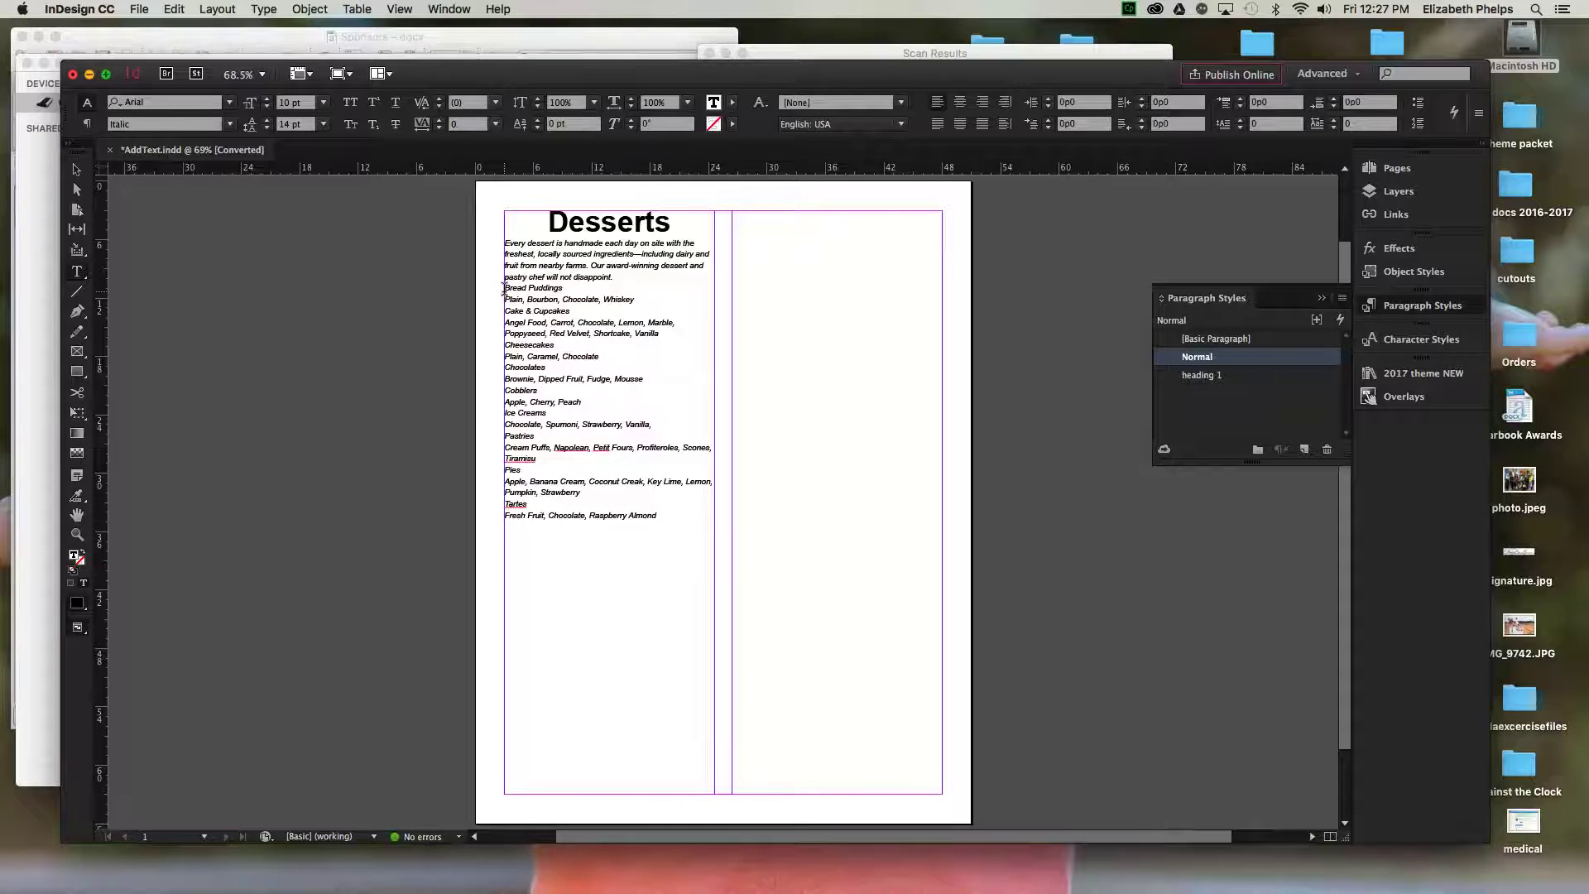
- Set the Bread Puddings line to Arial Bold 13 pt on 18 pt leading
drag(504, 288, 610, 293)
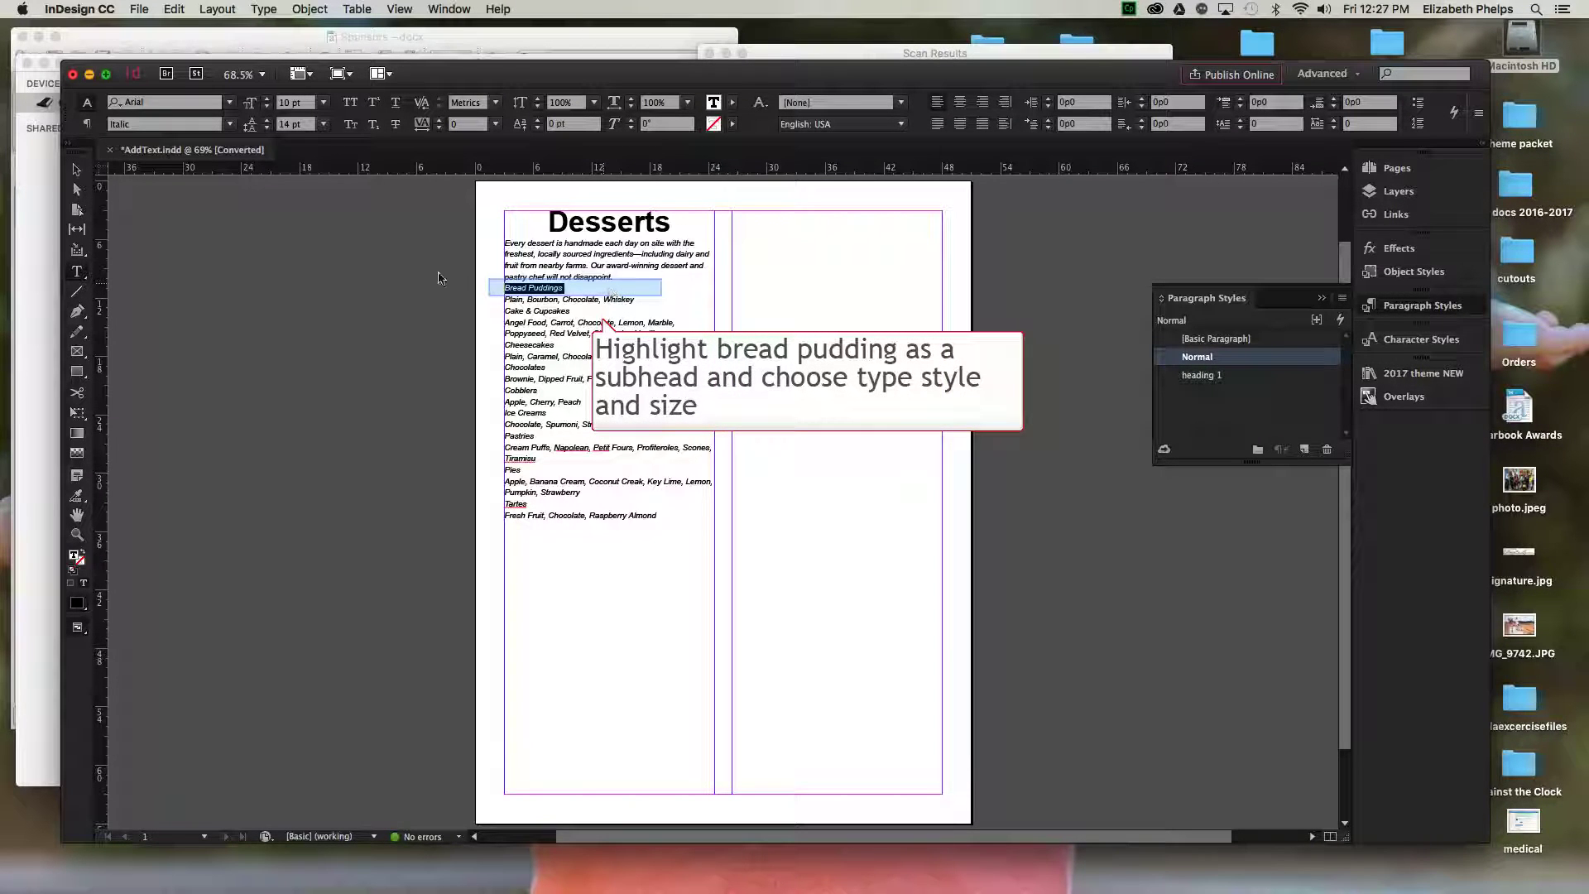
click(266, 101)
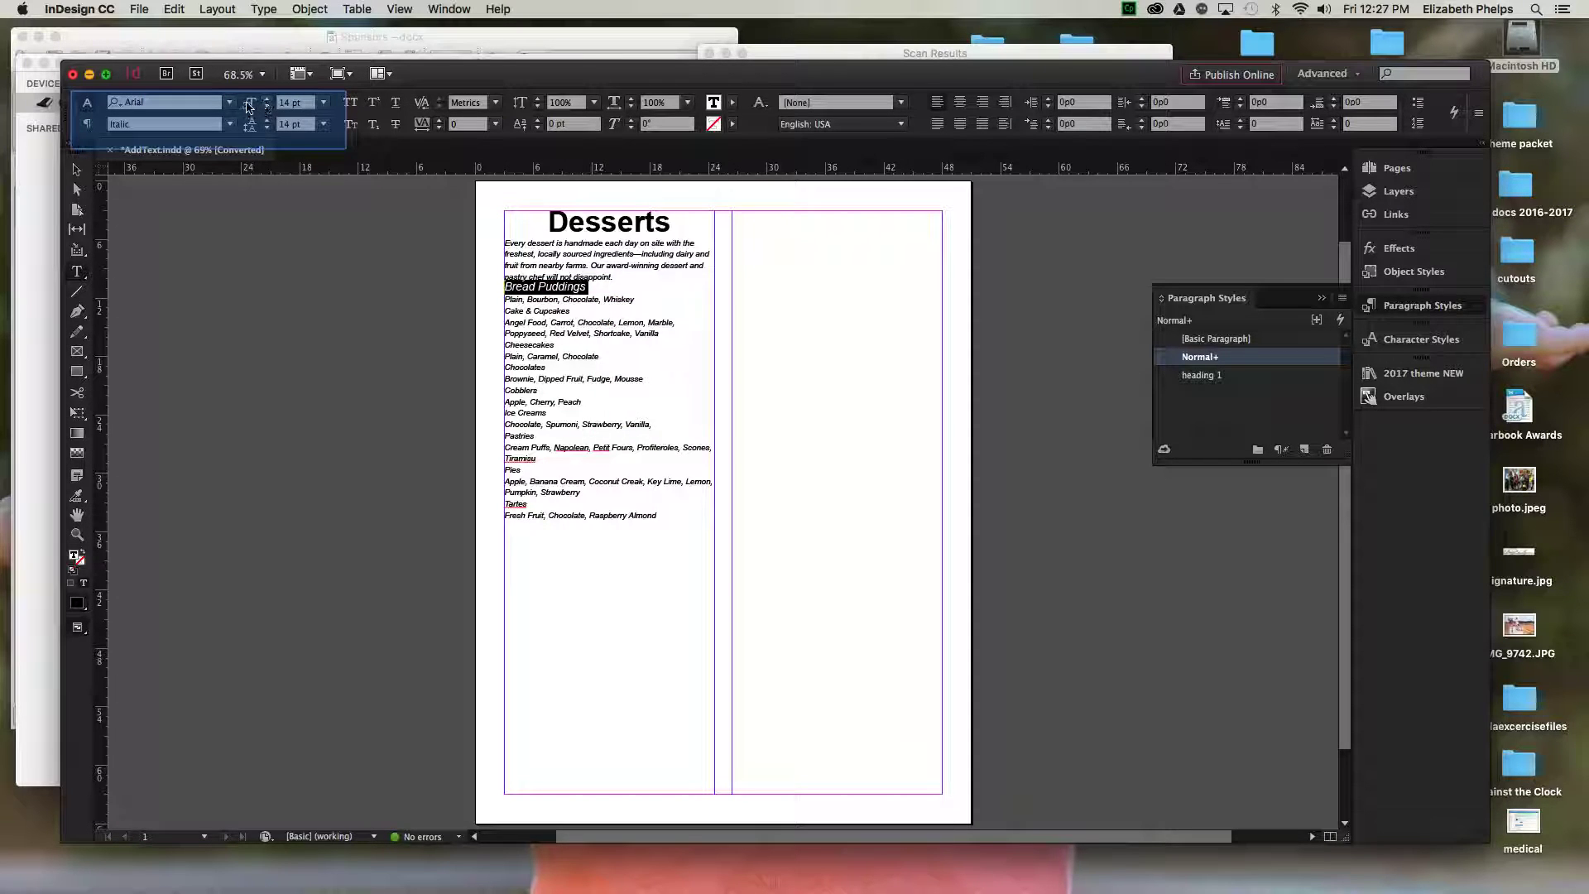
click(229, 123)
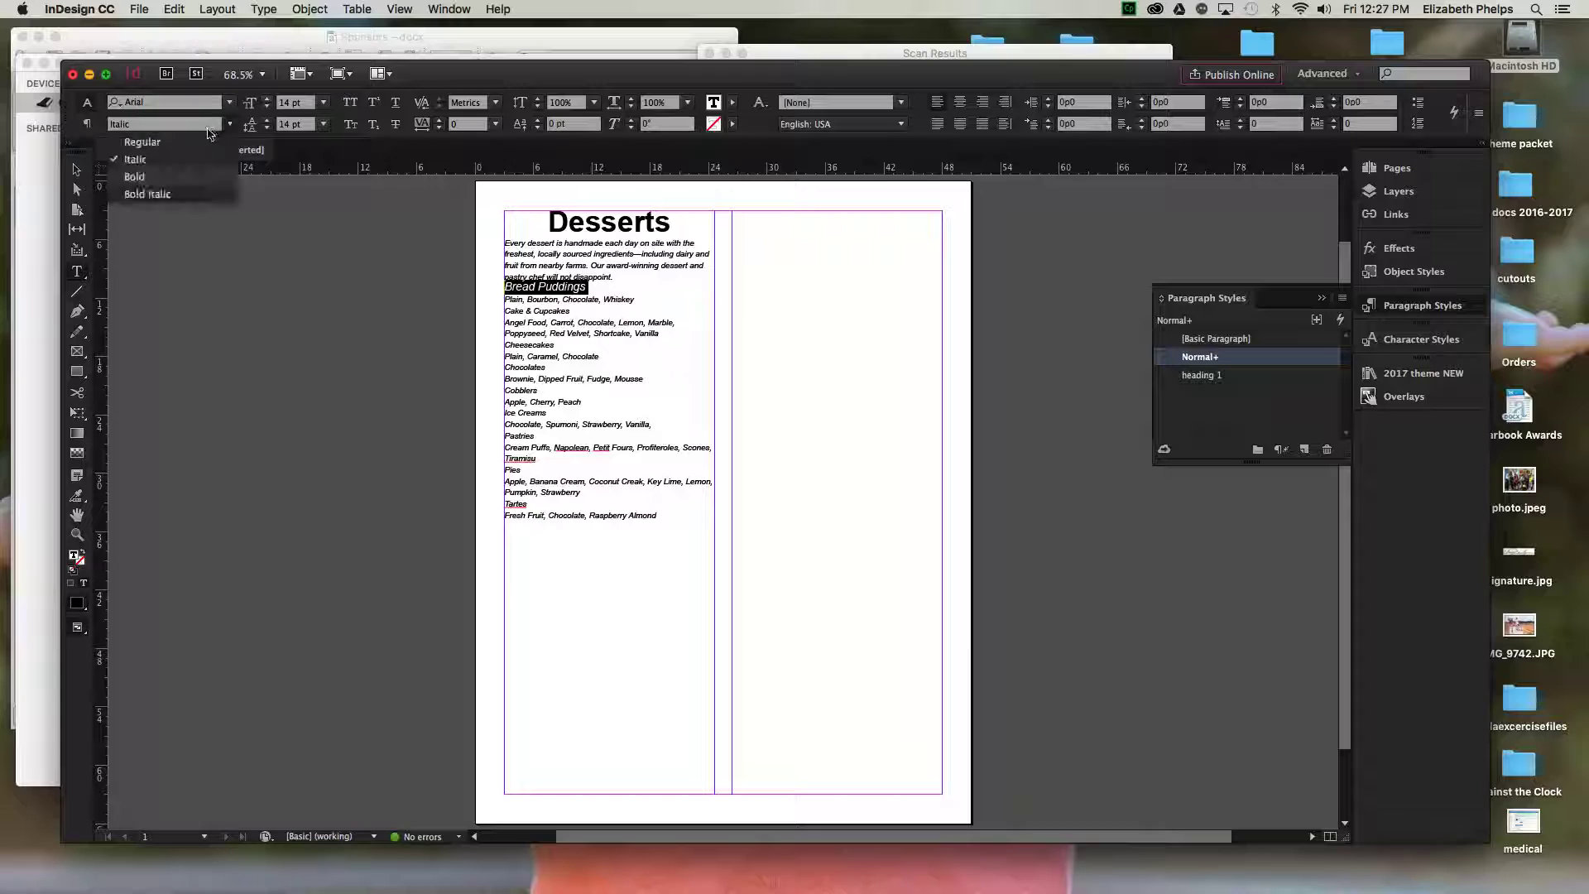
click(197, 174)
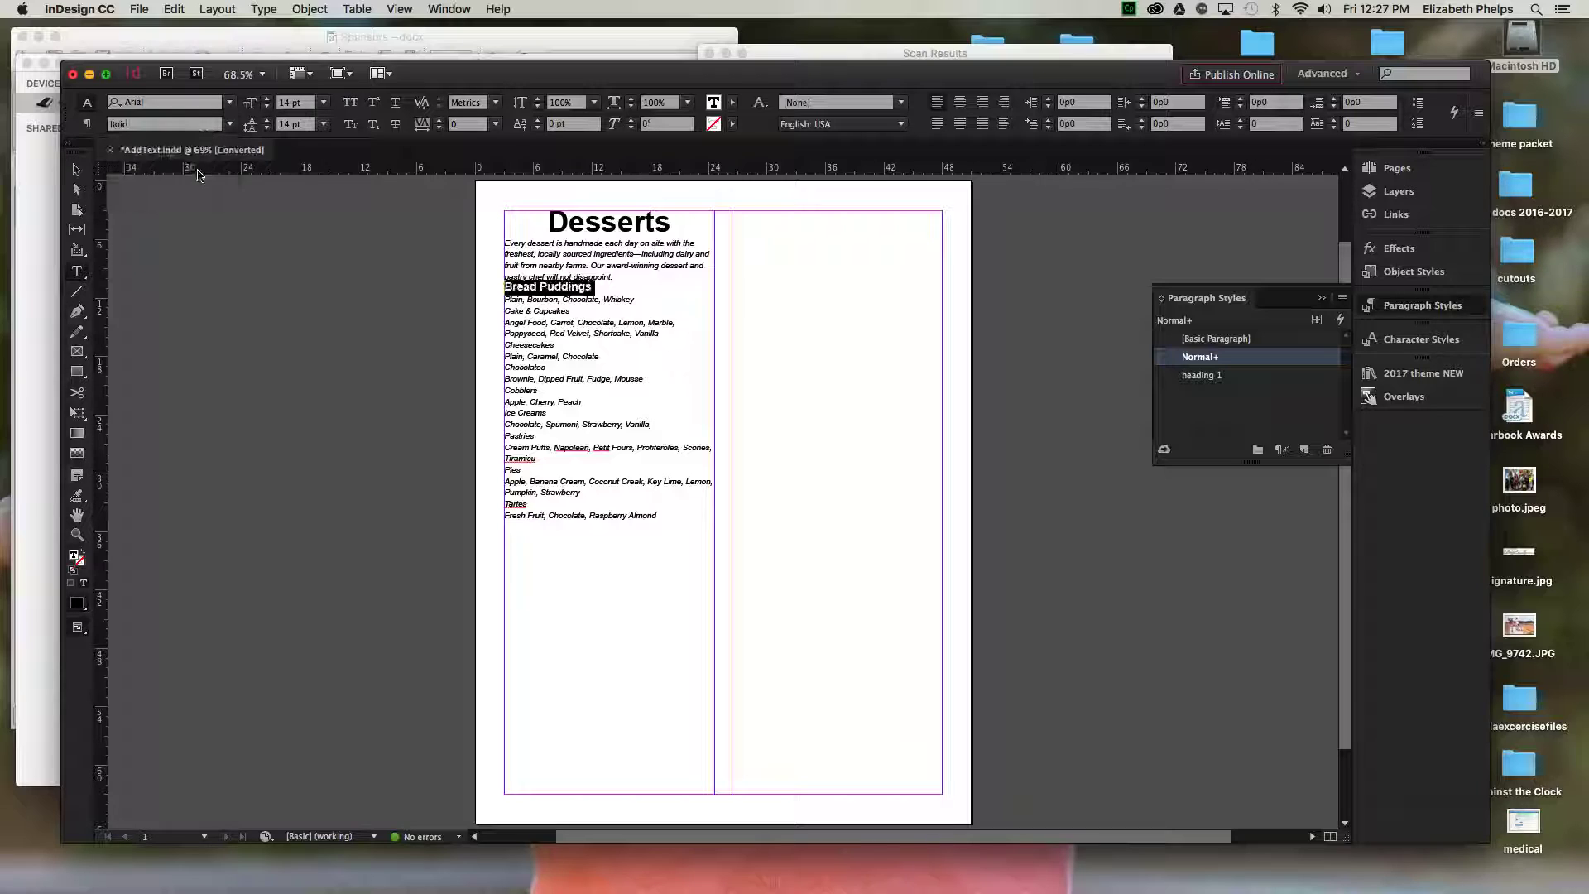
click(269, 121)
click(269, 121)
click(269, 121)
click(269, 121)
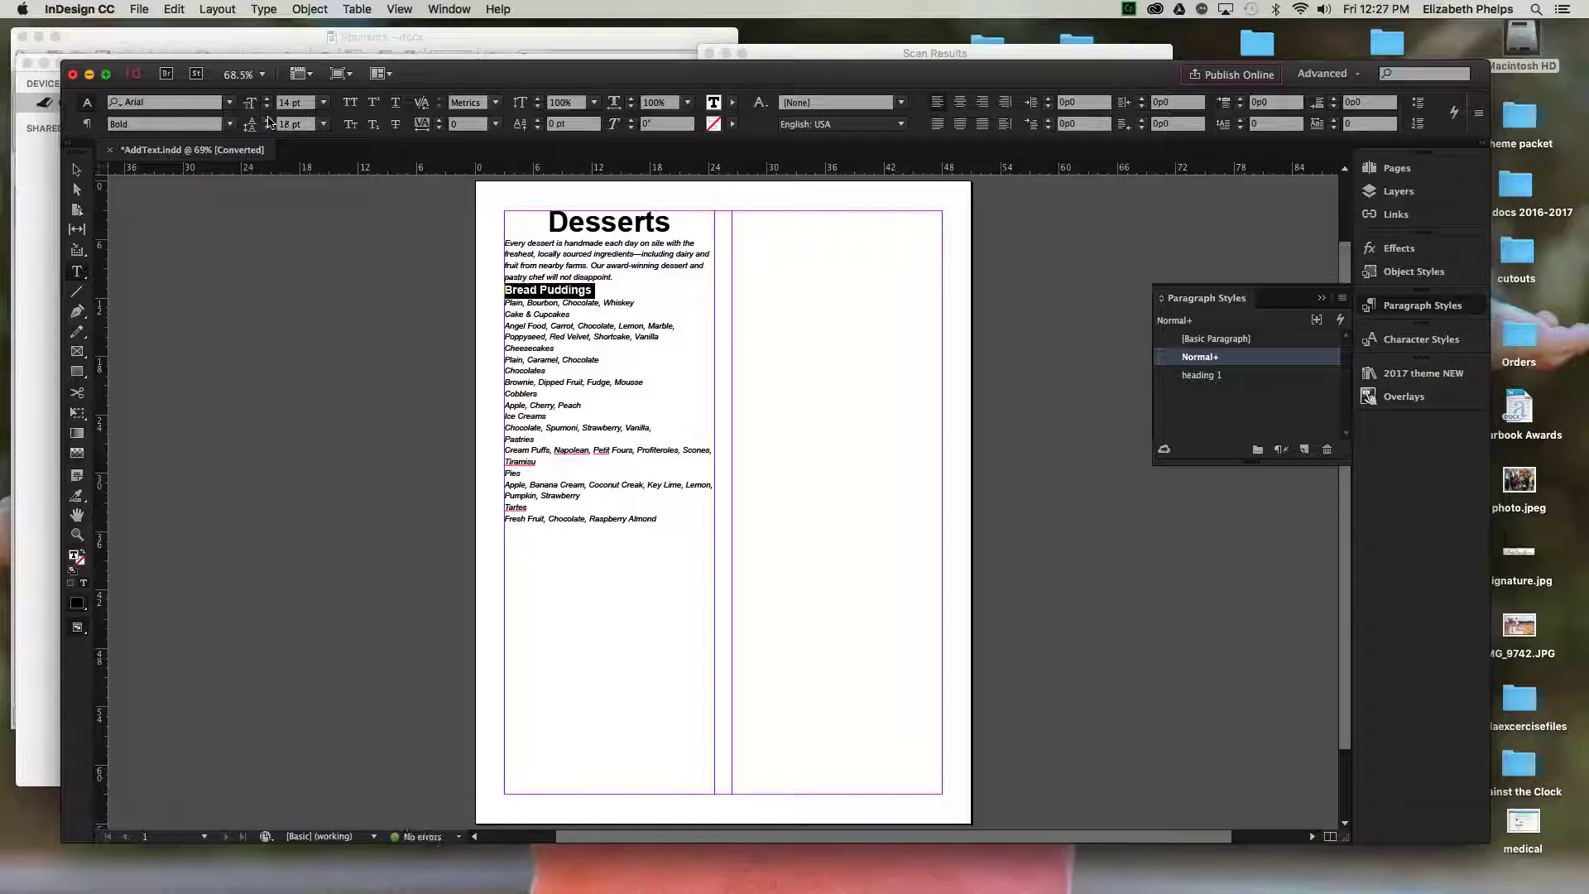
click(267, 107)
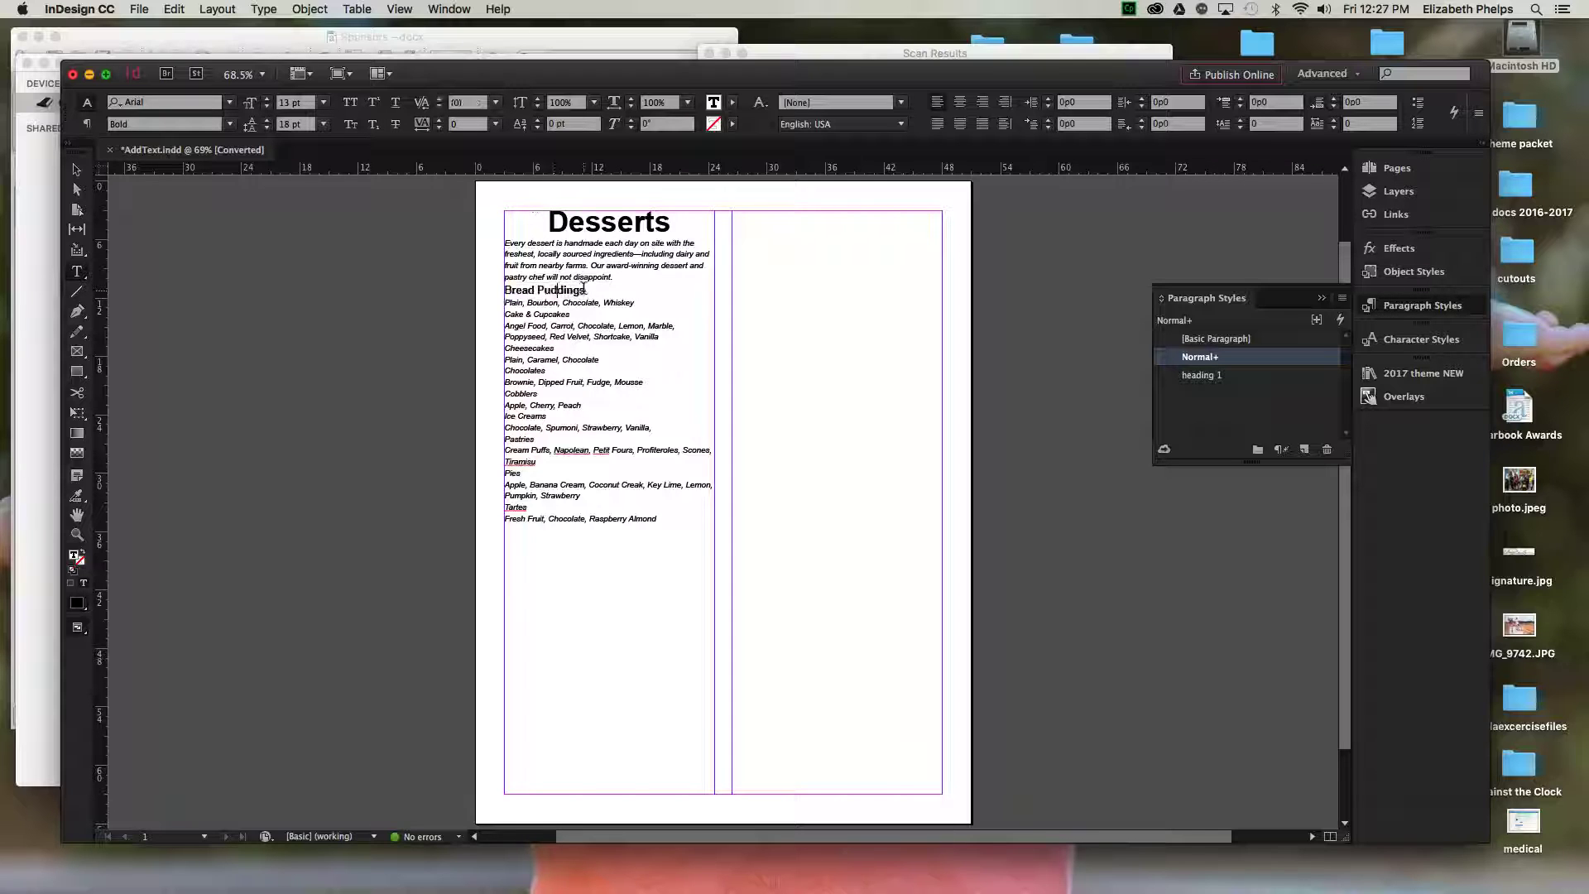
drag(586, 290, 499, 296)
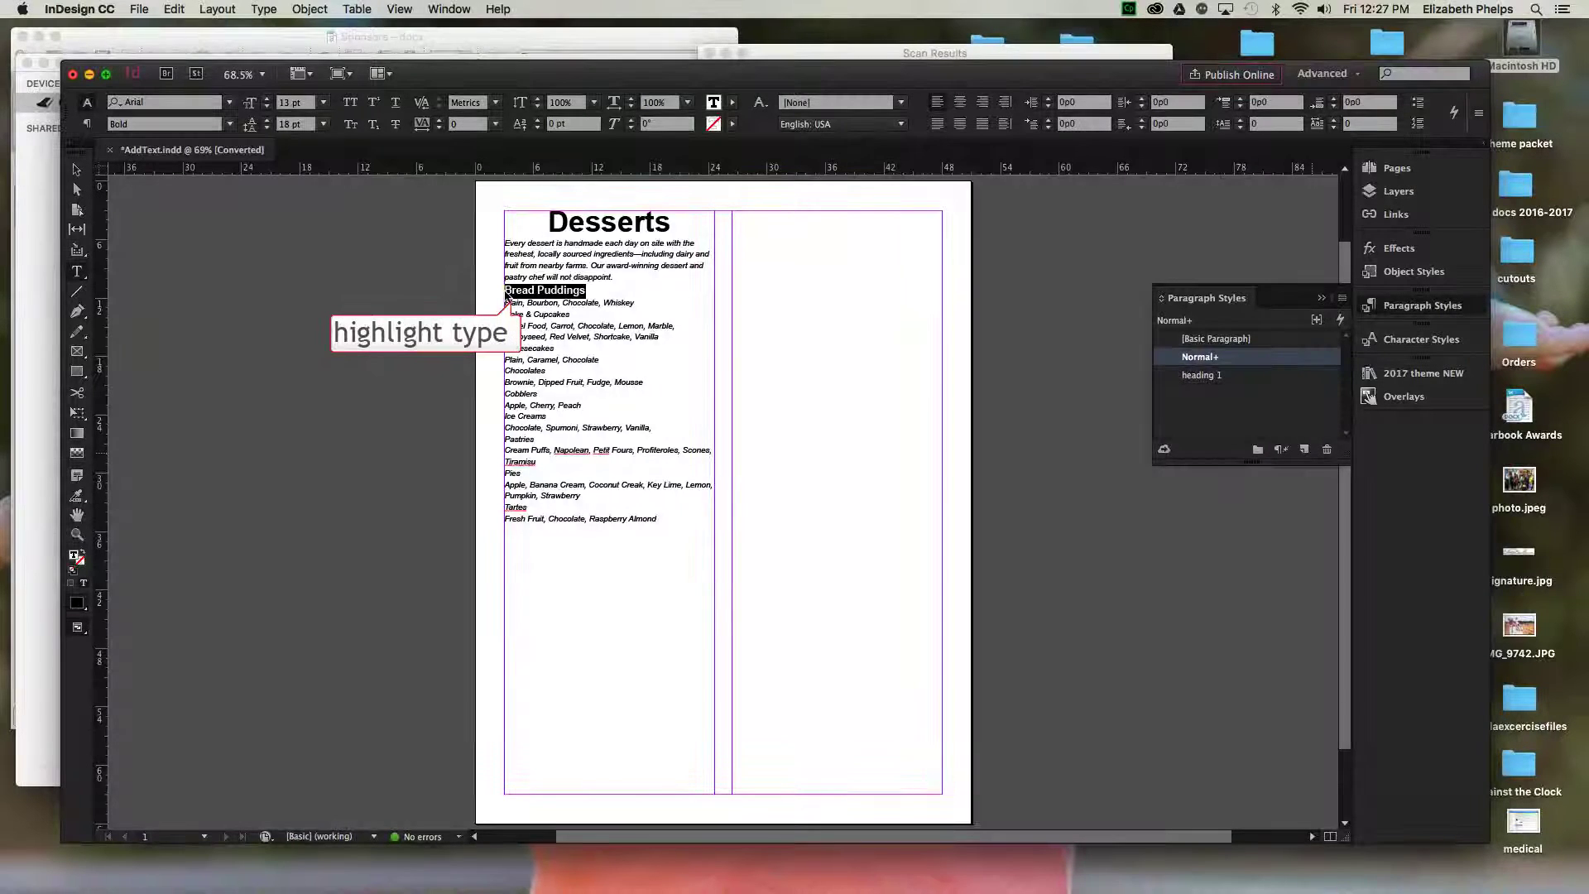
- Create a new paragraph style from Bread Puddings and name it Subhead
click(1305, 452)
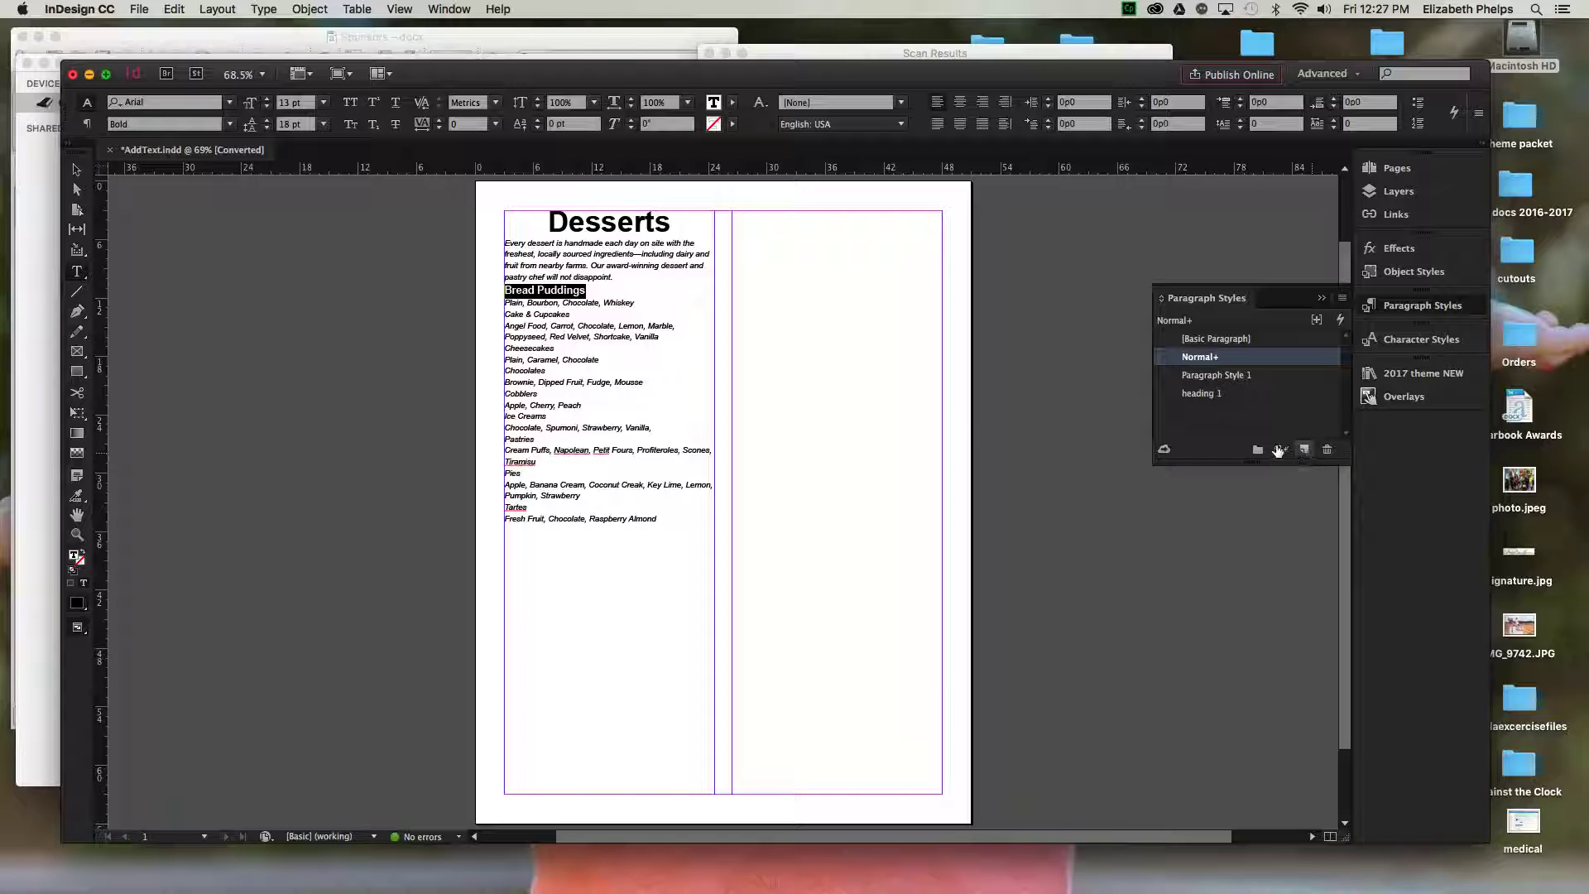
click(1247, 377)
key(Return)
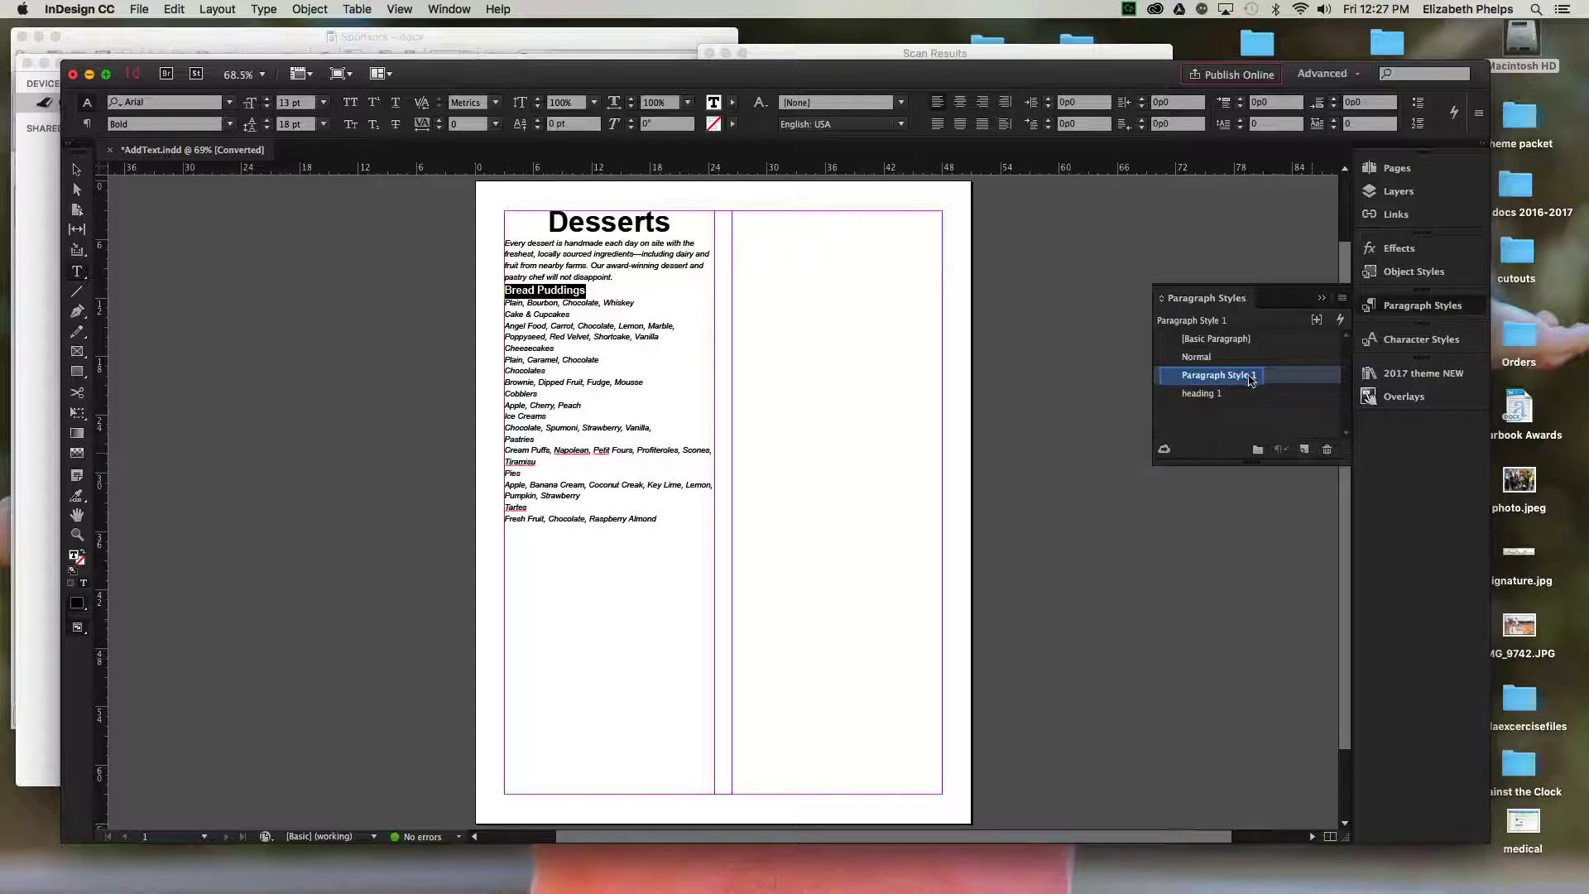
click(1251, 377)
text(Subhead)
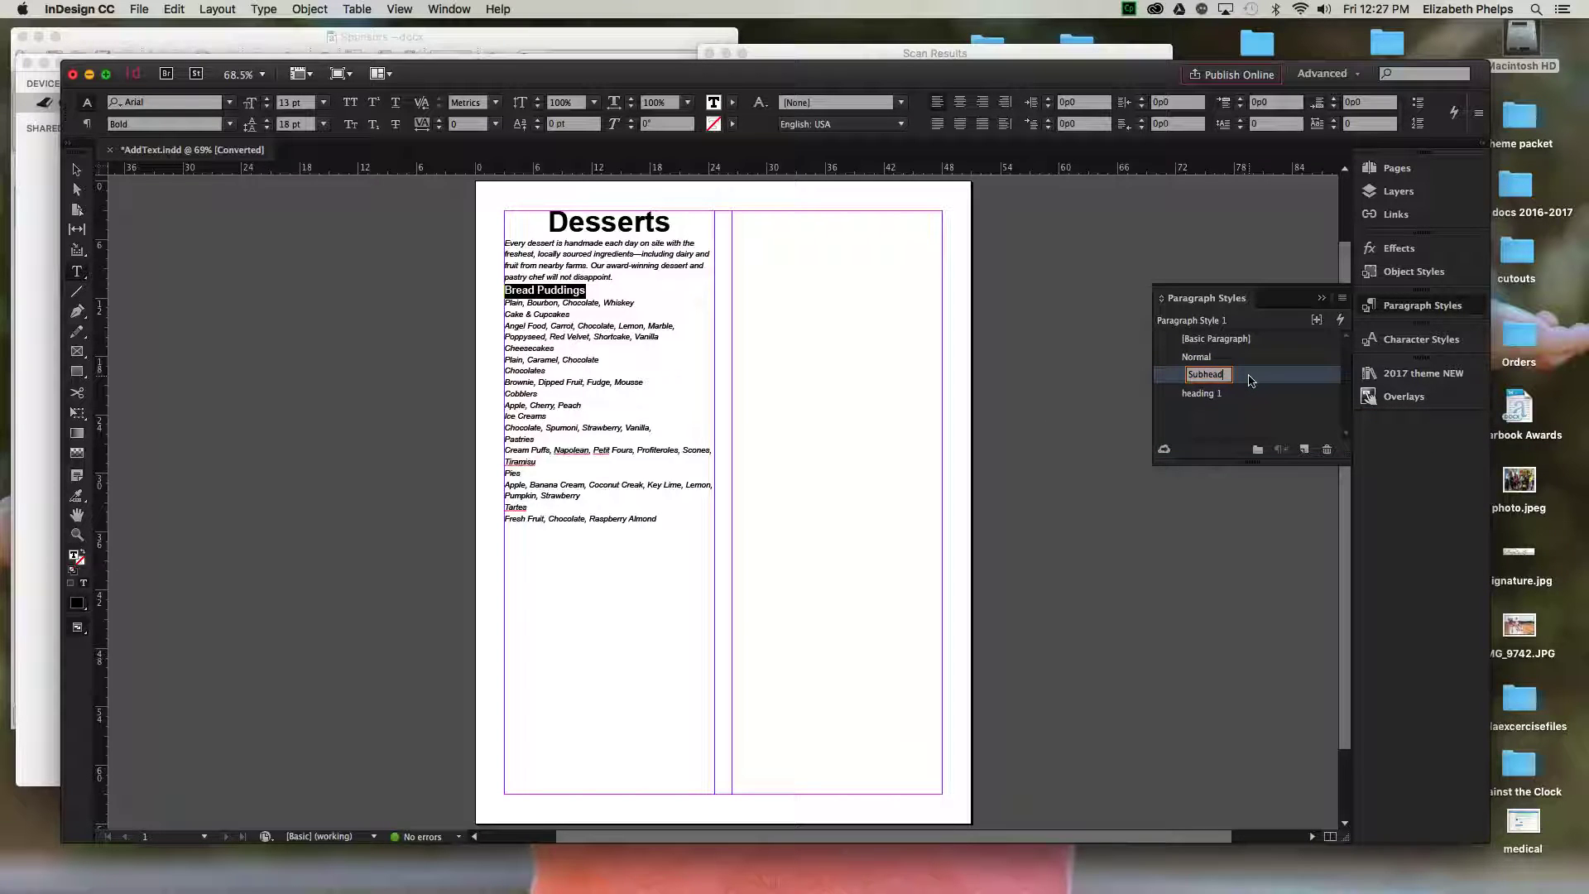
key(Return)
- Apply Subhead to the Cake & Cupcakes, Cheesecakes, Chocolates and Cobblers headings
triple_click(557, 314)
click(1200, 375)
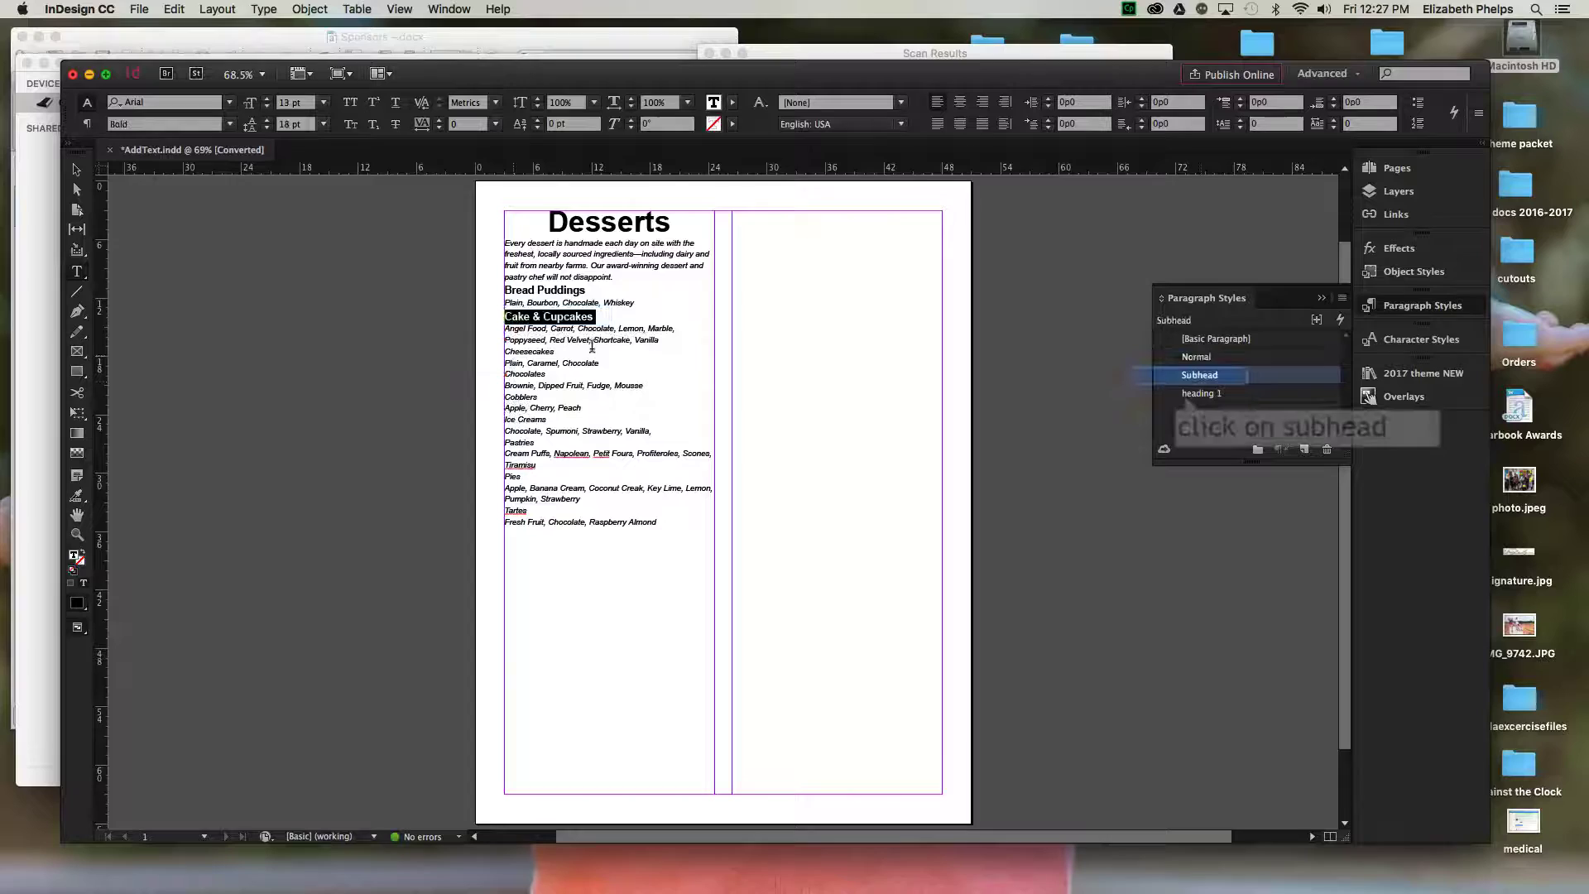
triple_click(547, 352)
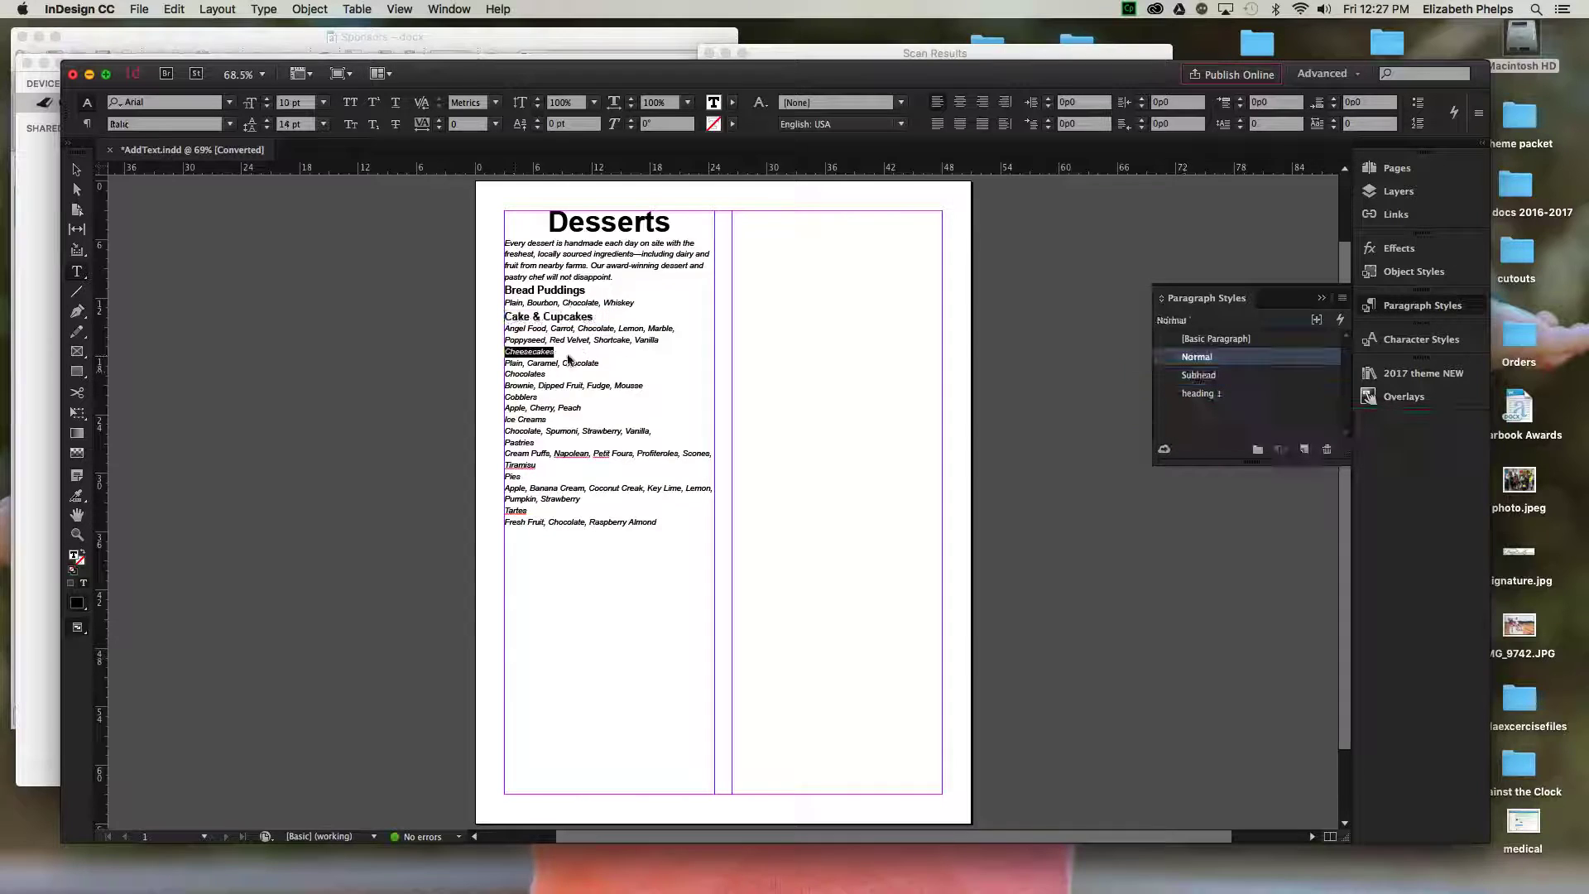
click(1187, 377)
triple_click(543, 377)
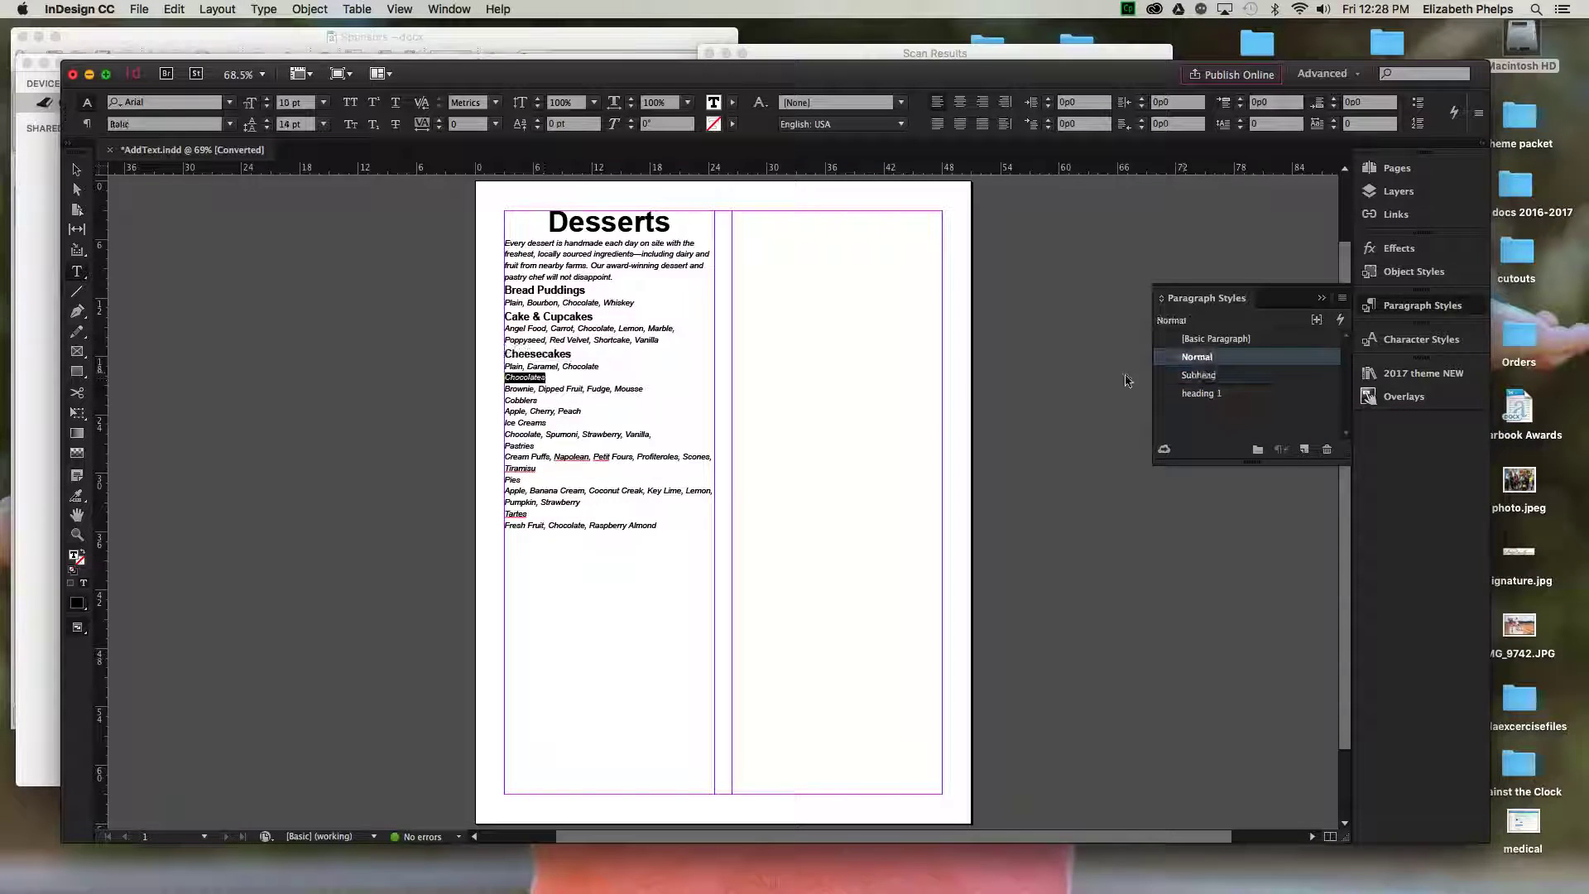
click(1198, 375)
key(super+Down)
key(super+shift+Down)
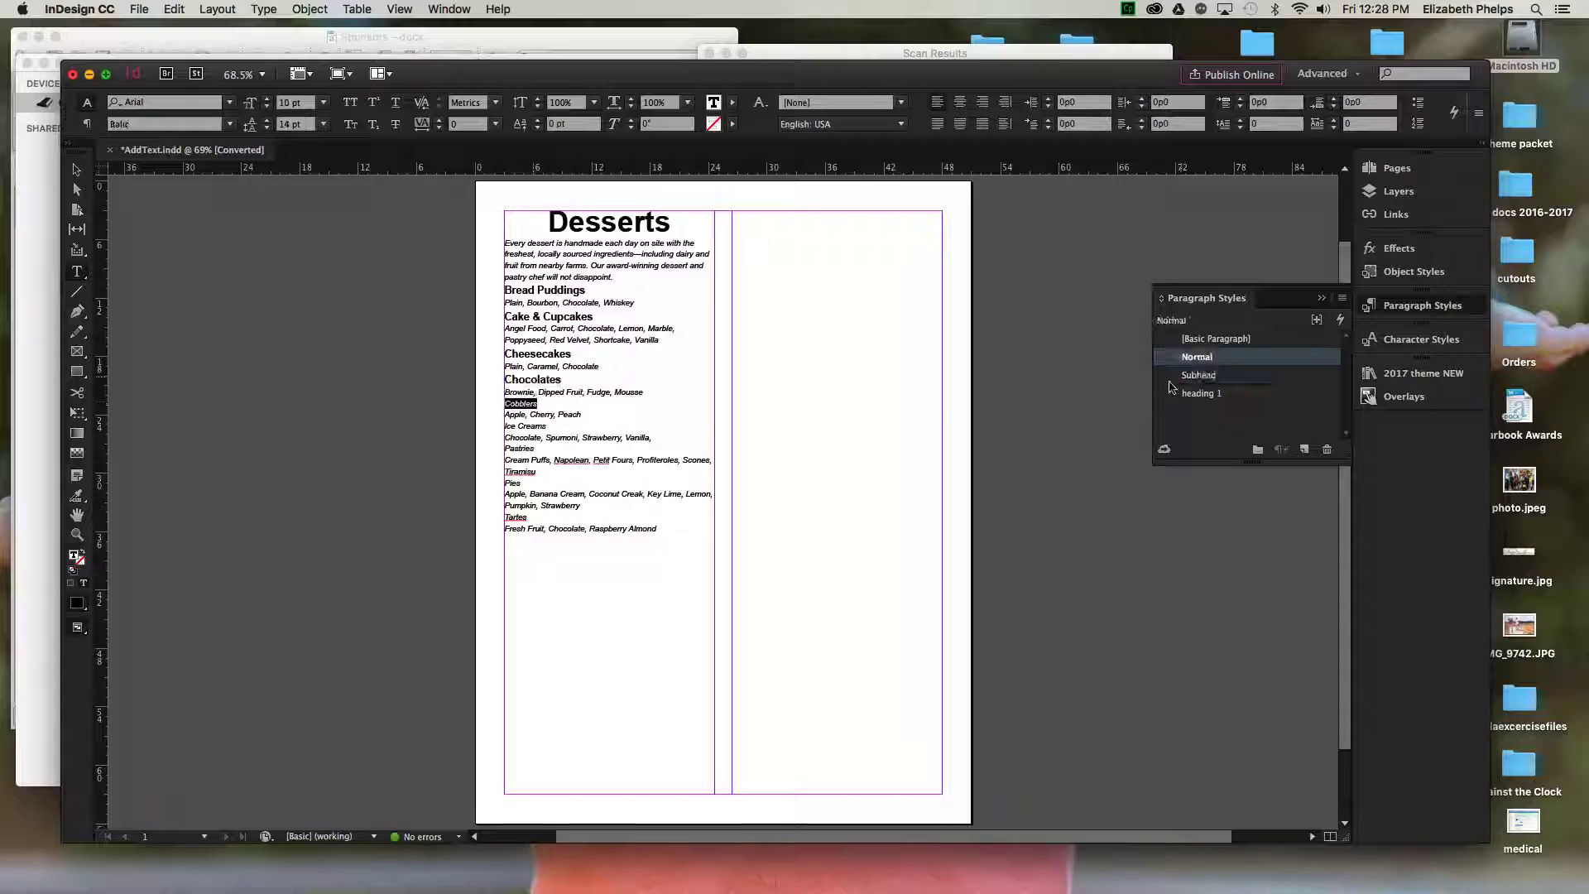
click(1192, 375)
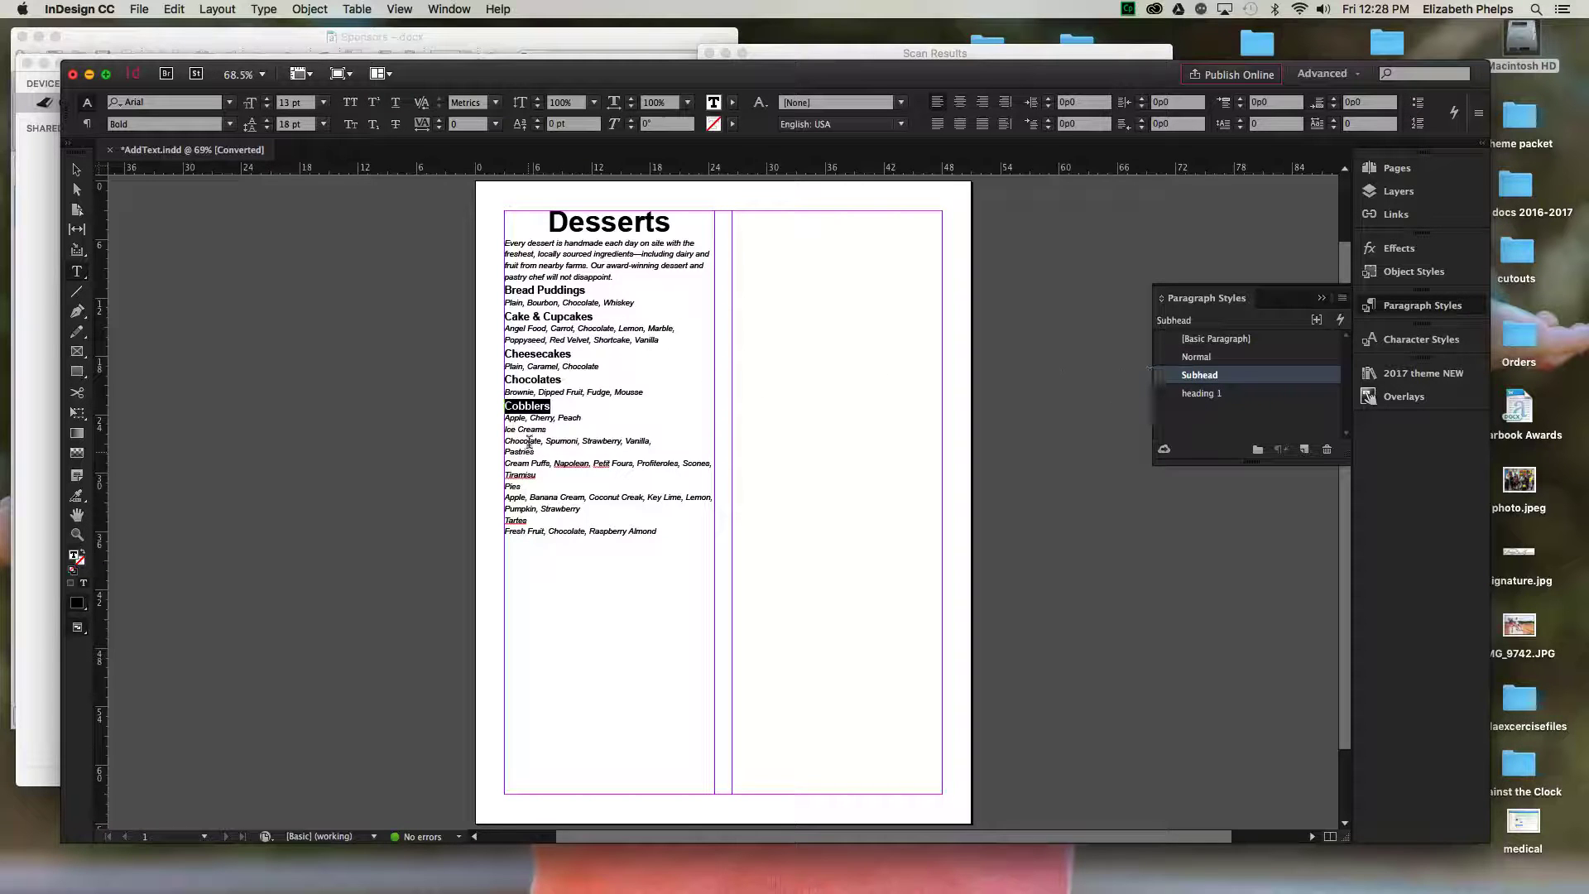
- Apply Subhead to the Pastries, Pies and Tartes headings
key(super+Down)
key(super+Down)
key(super+Down)
key(super+shift+Down)
click(1192, 375)
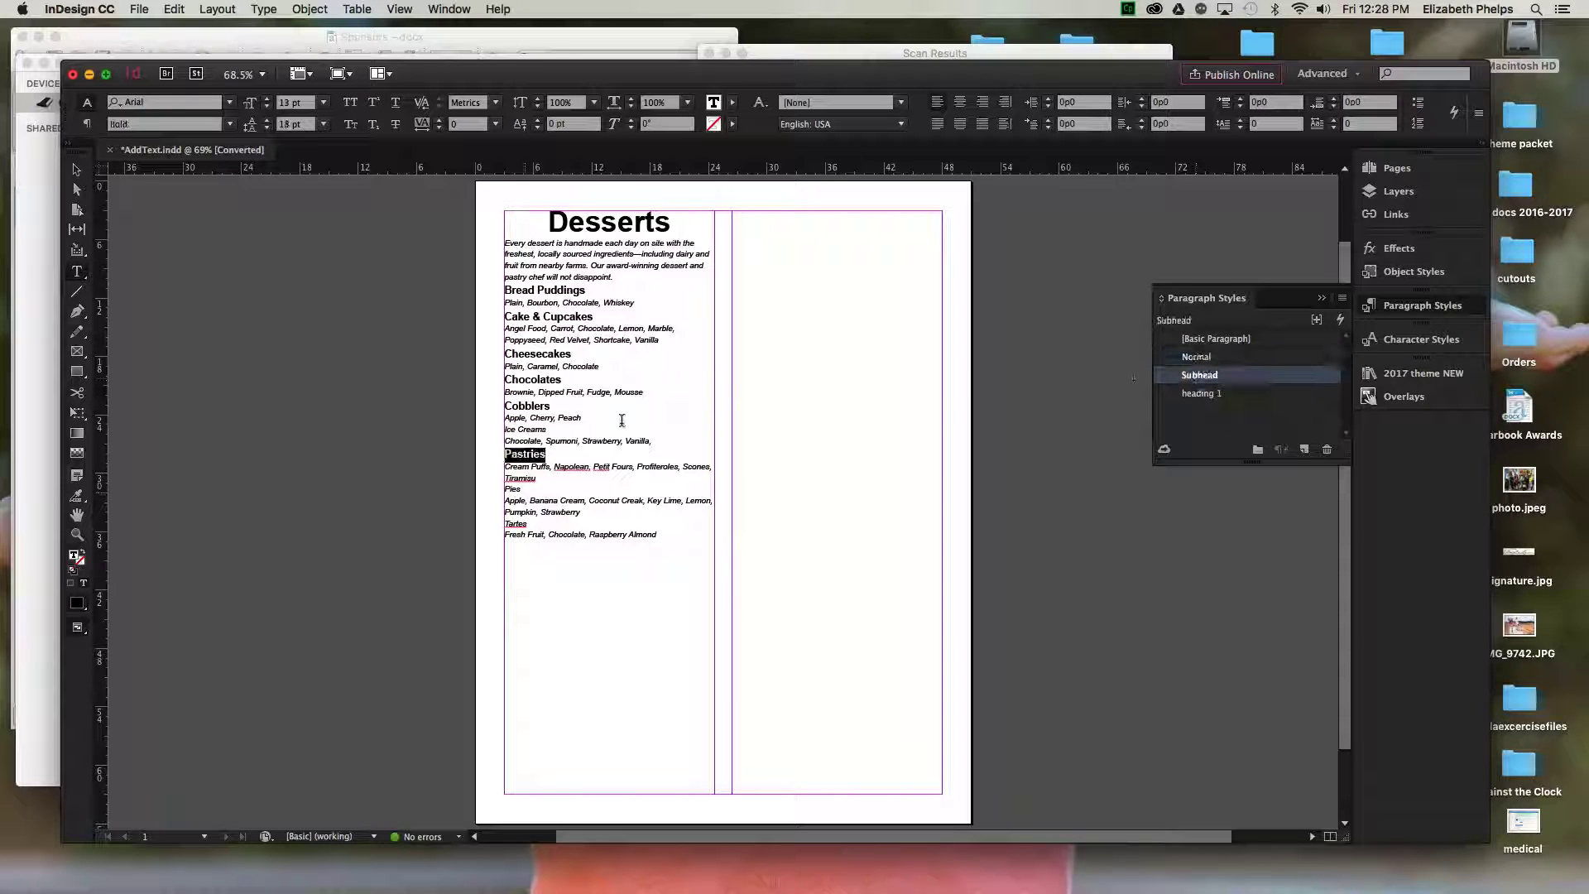
click(522, 488)
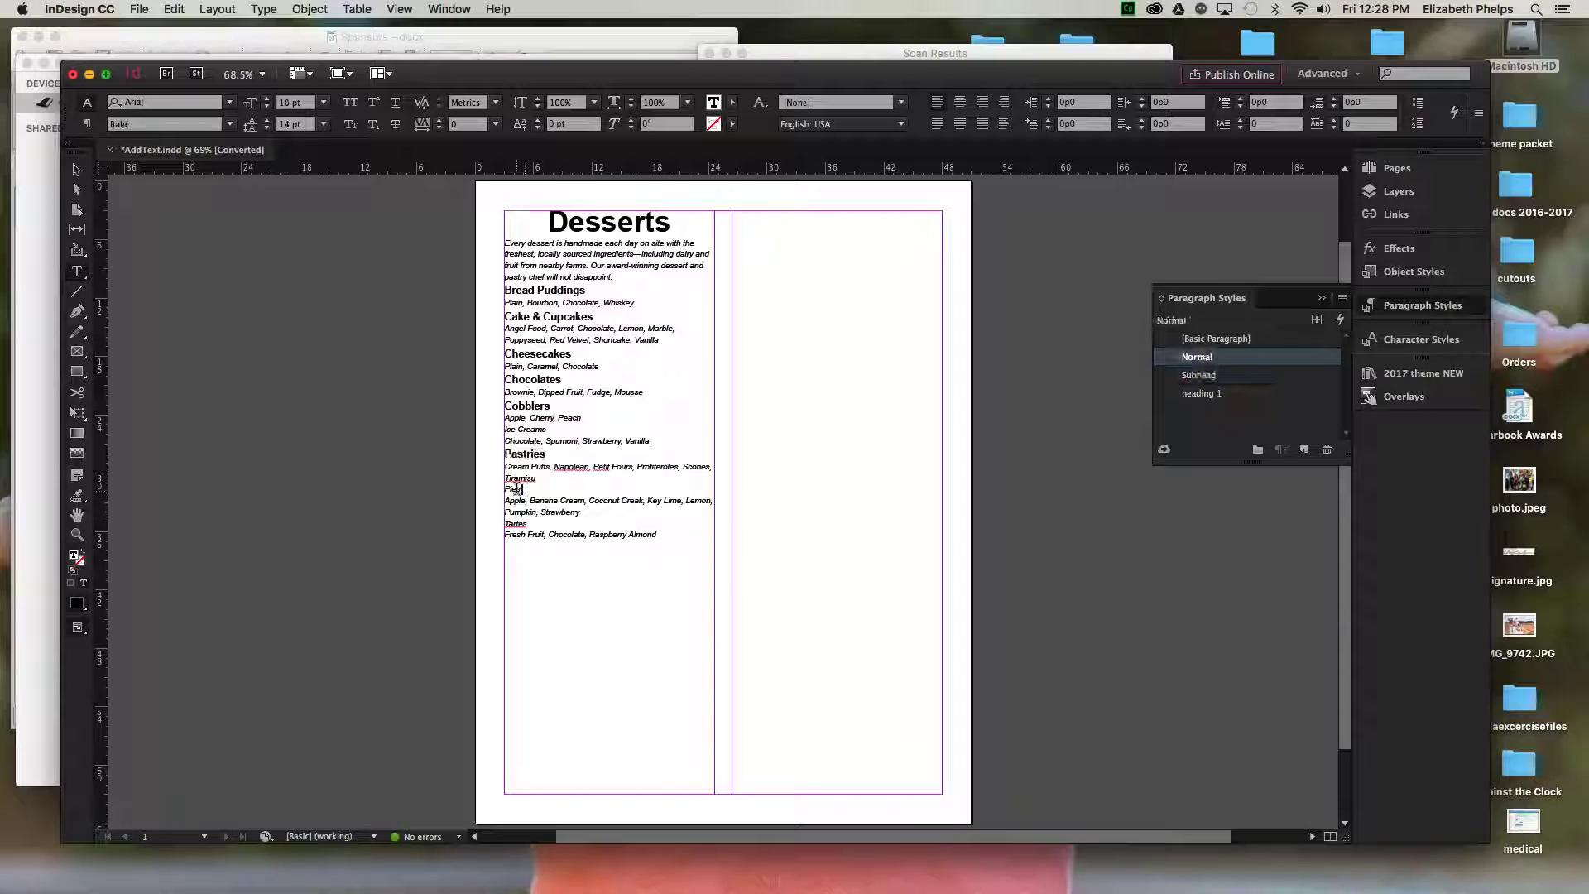
double_click(519, 488)
click(1192, 375)
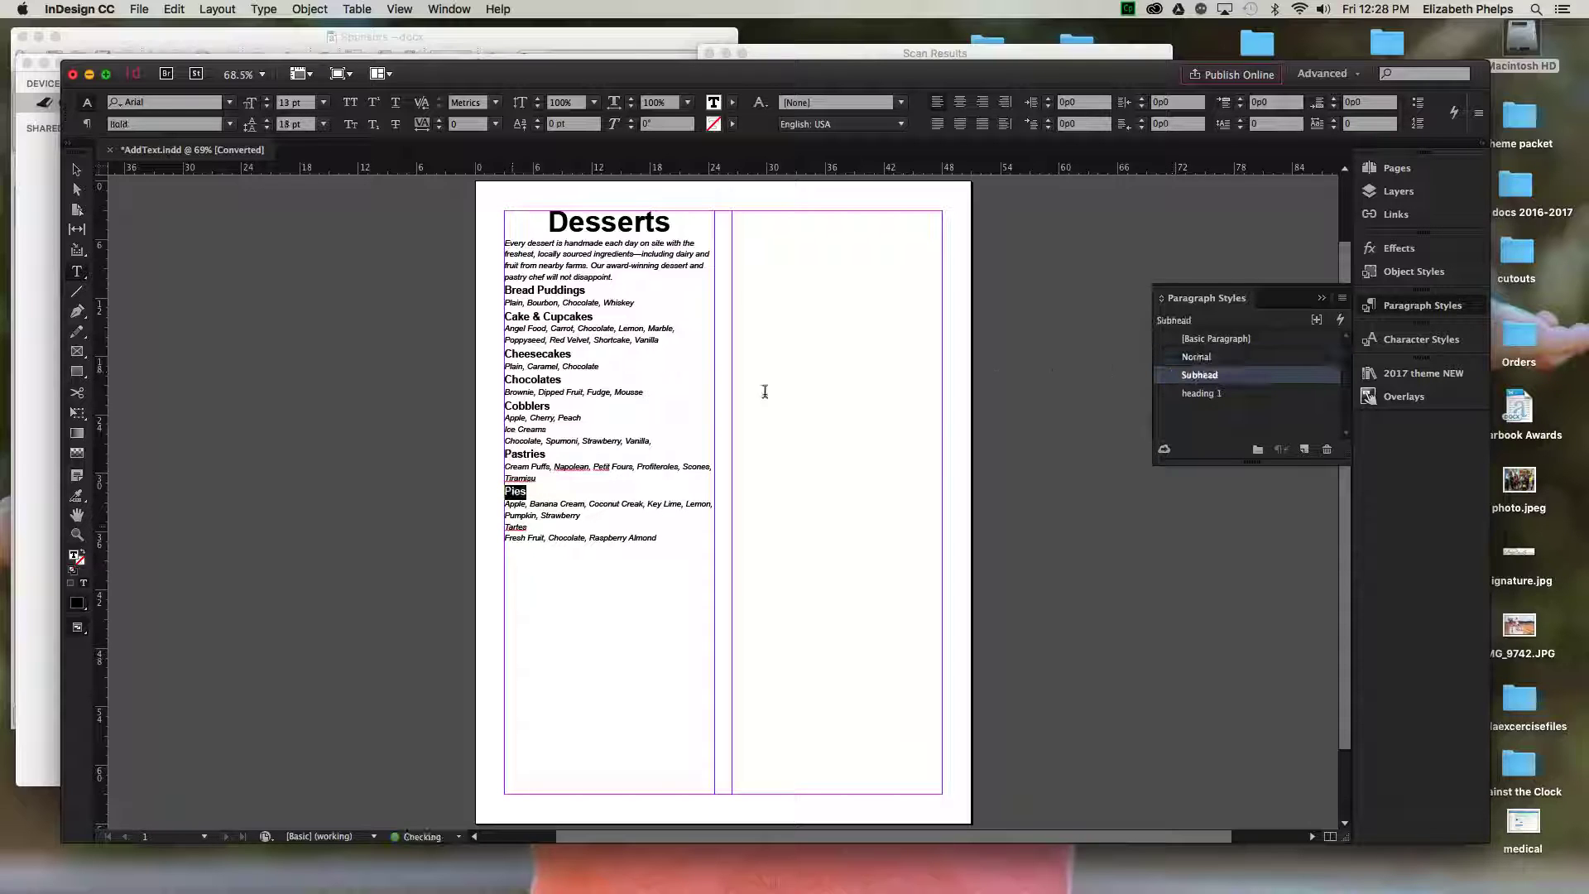
double_click(514, 528)
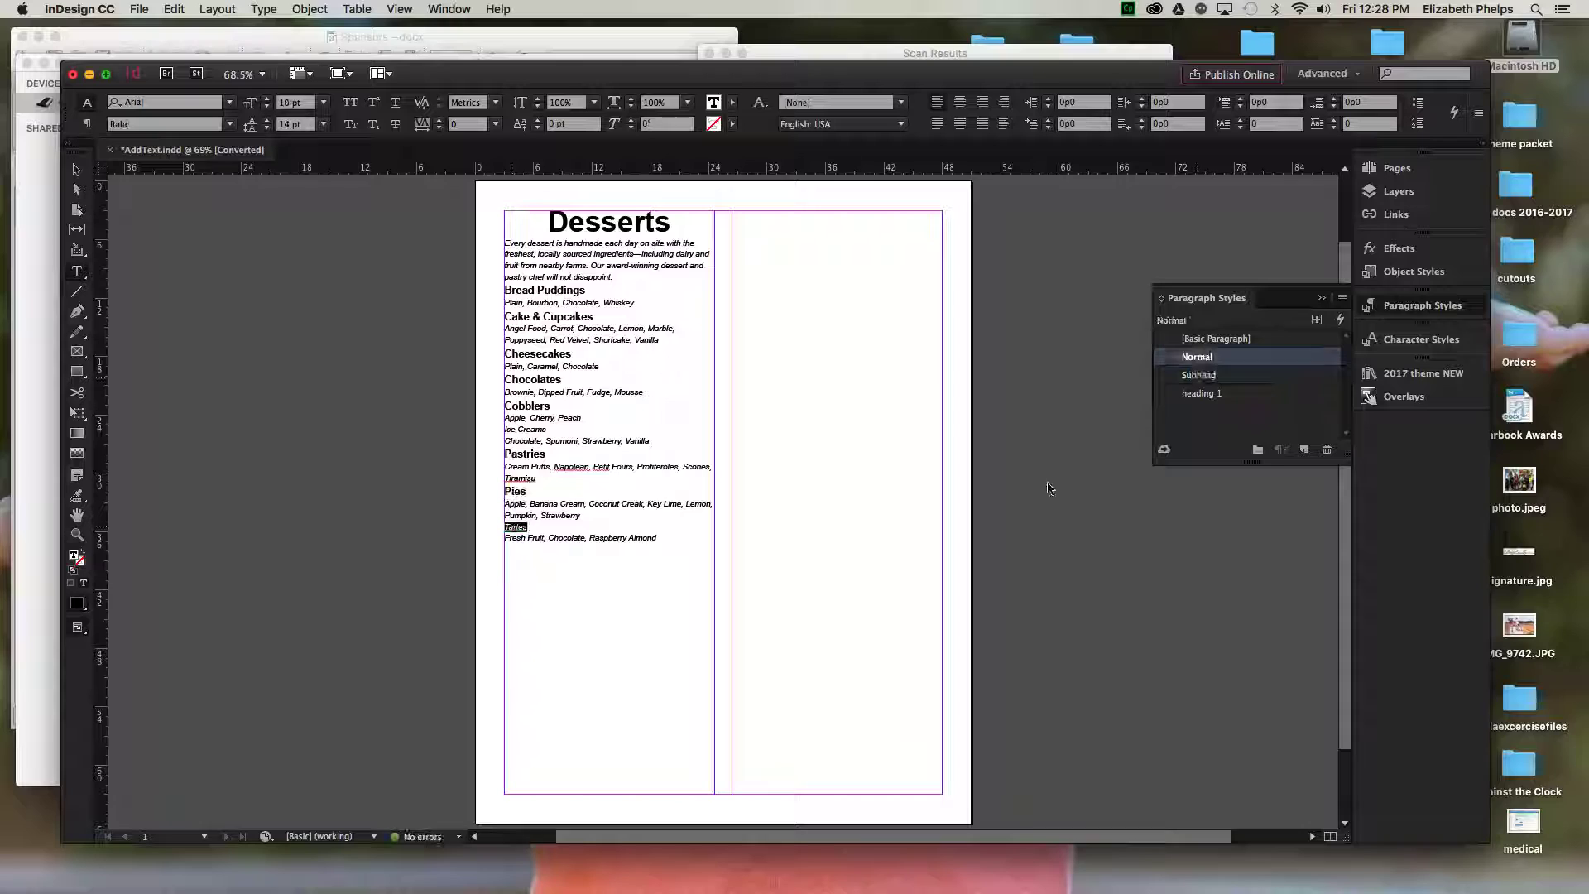
click(1199, 375)
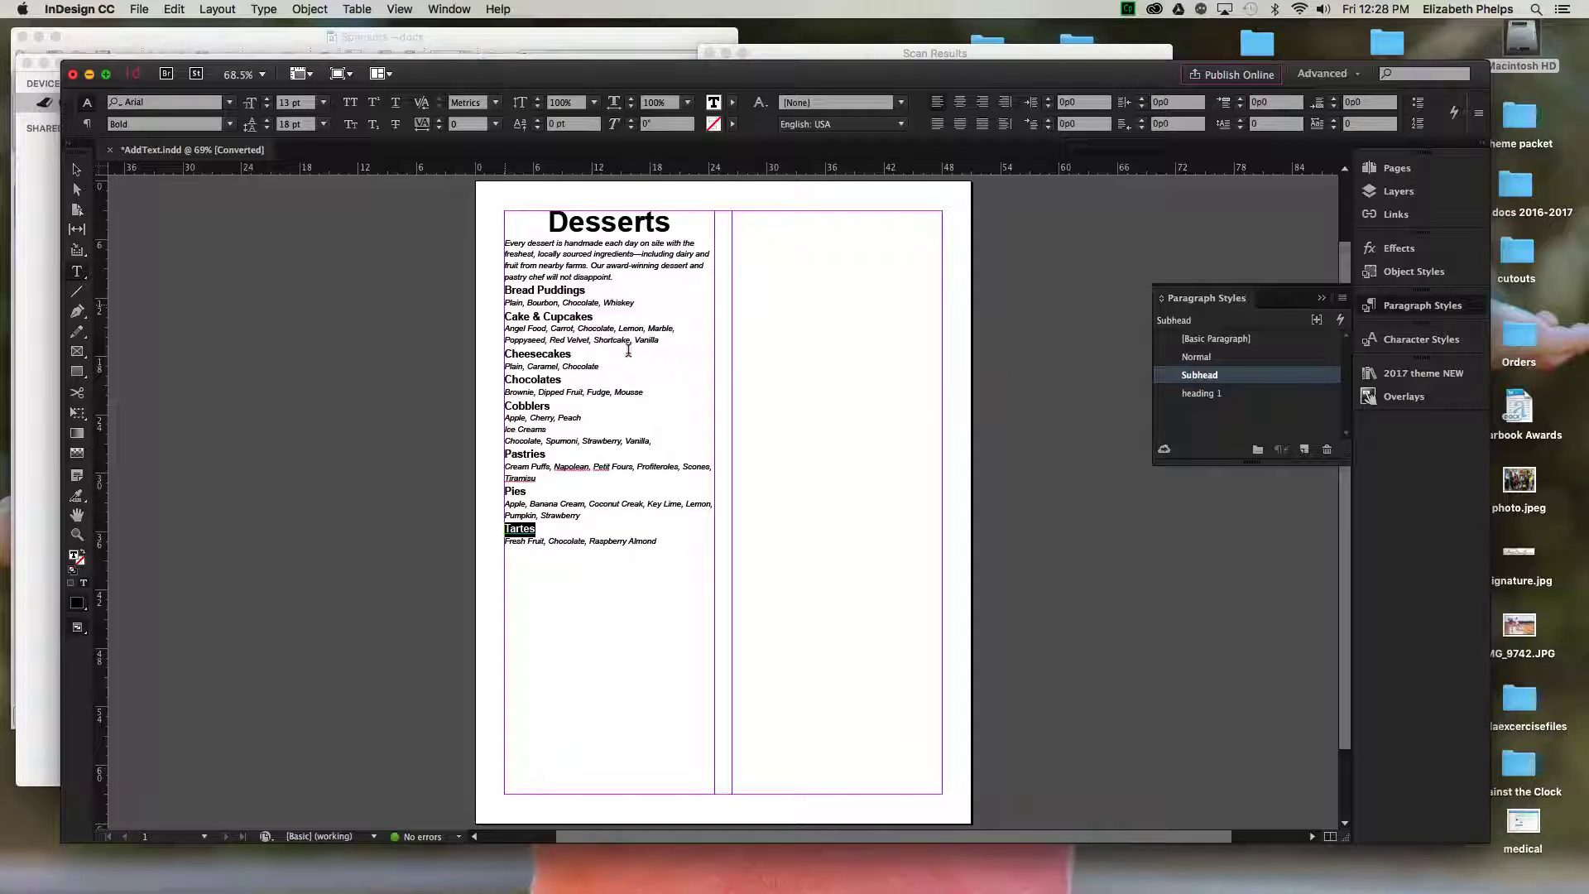
- Set the Bread Puddings item line to upright Arial Regular at 11 pt
drag(506, 303, 638, 307)
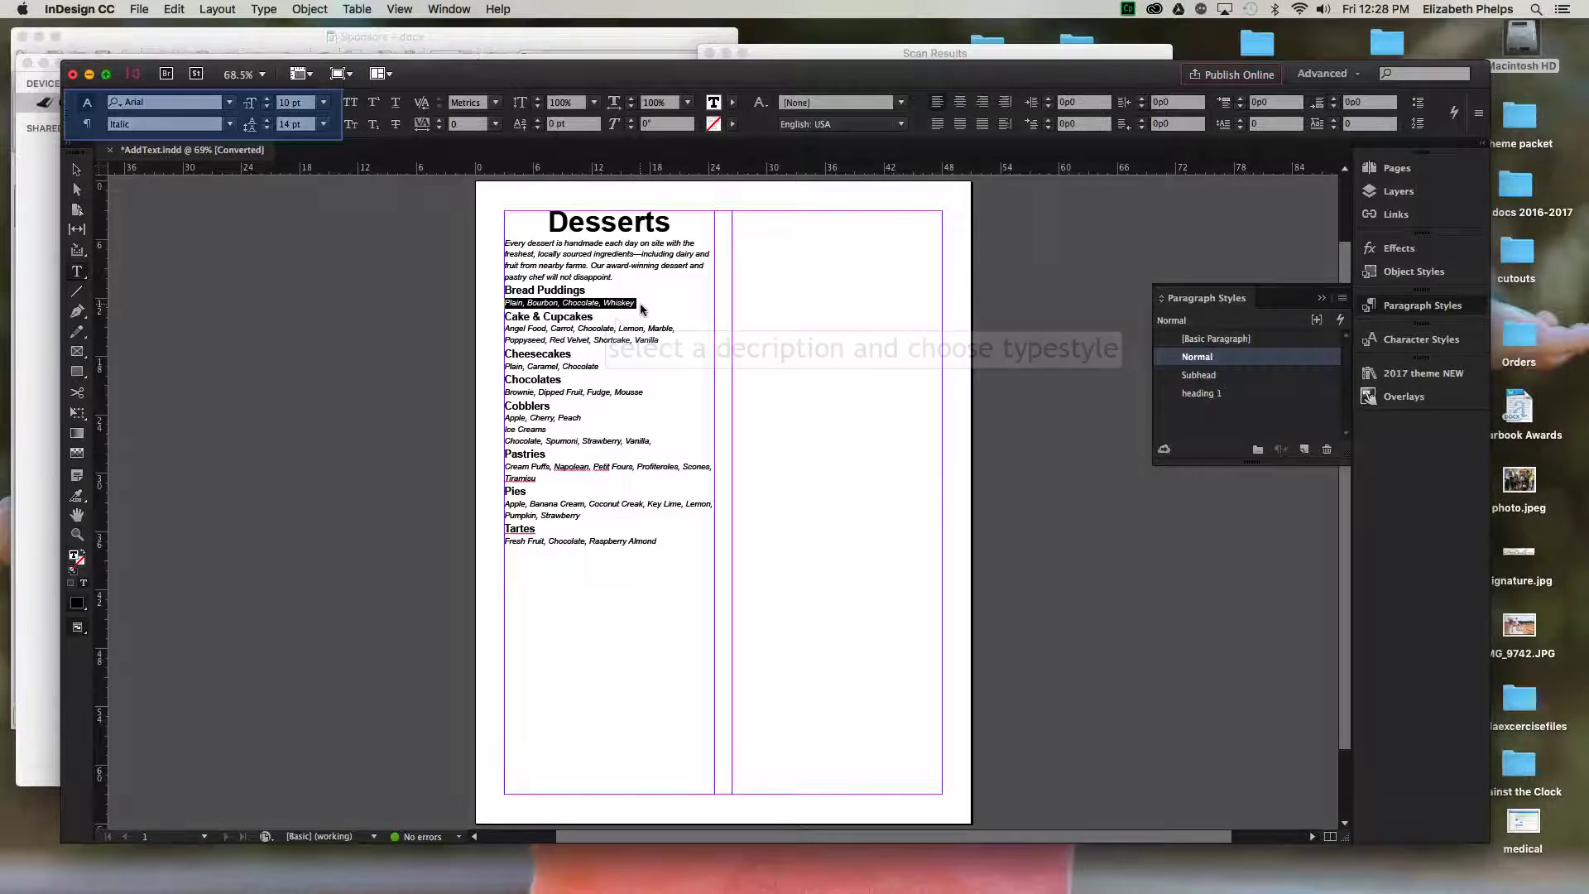
click(267, 99)
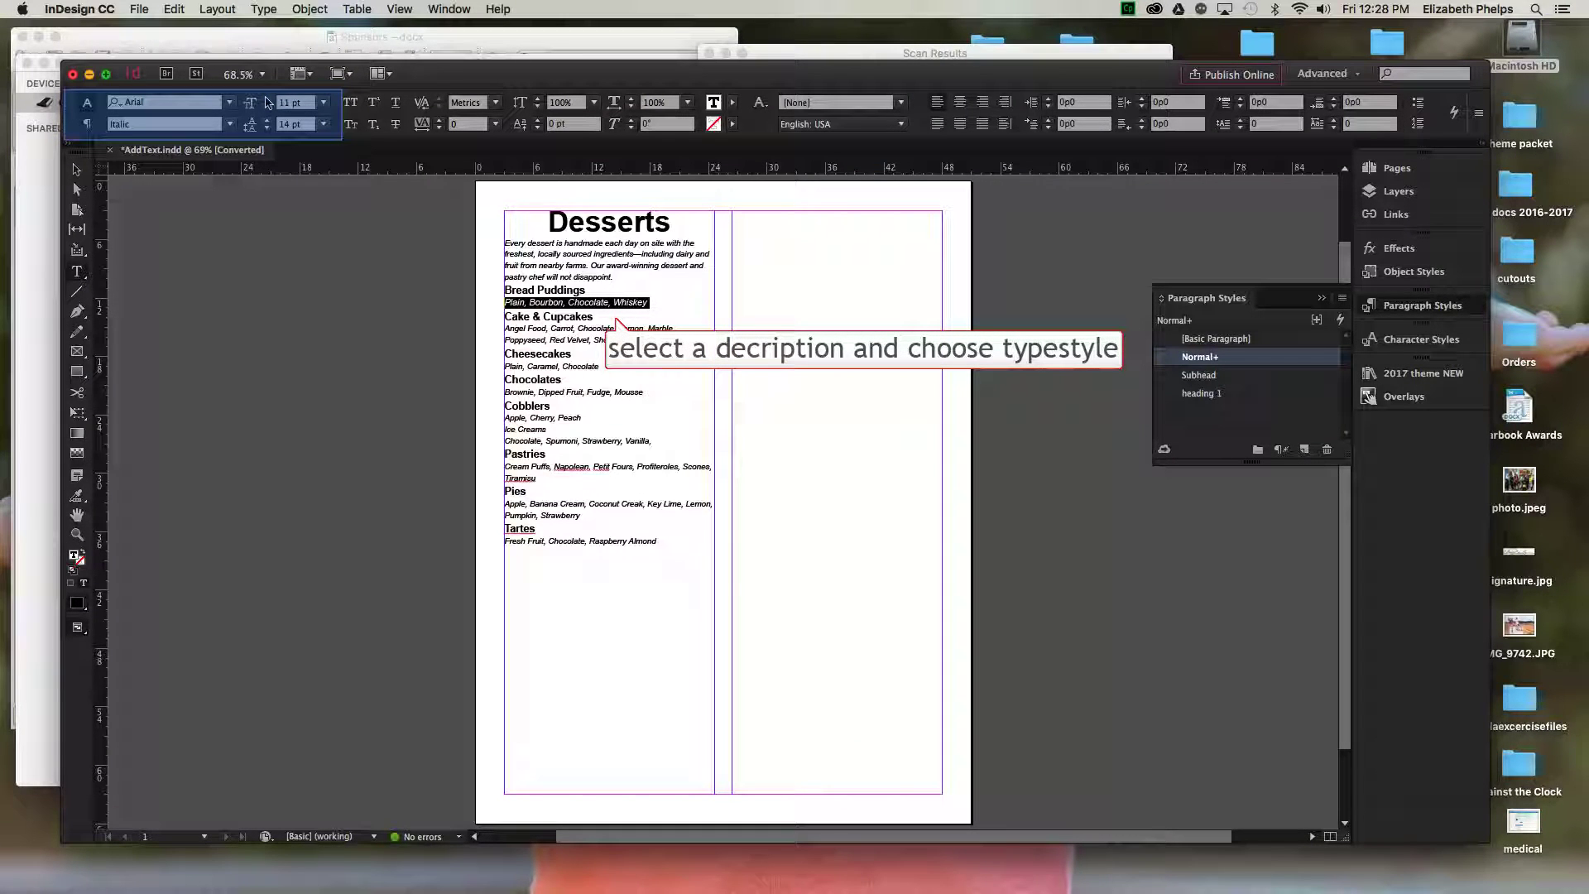
click(230, 125)
click(133, 139)
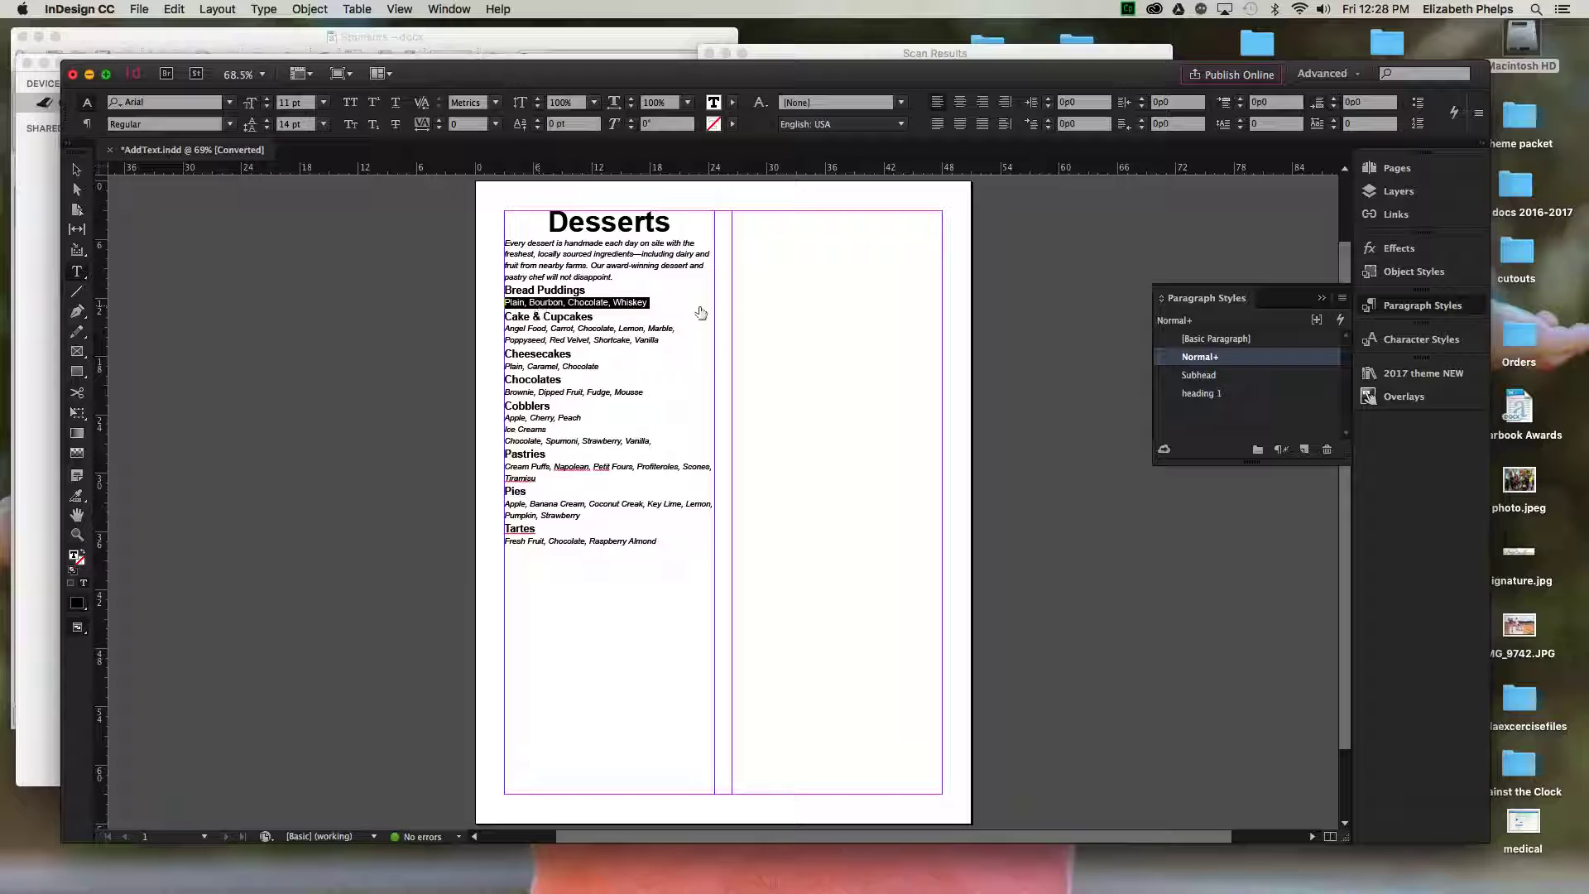
- Save that line's formatting as a new paragraph style named description
click(1306, 450)
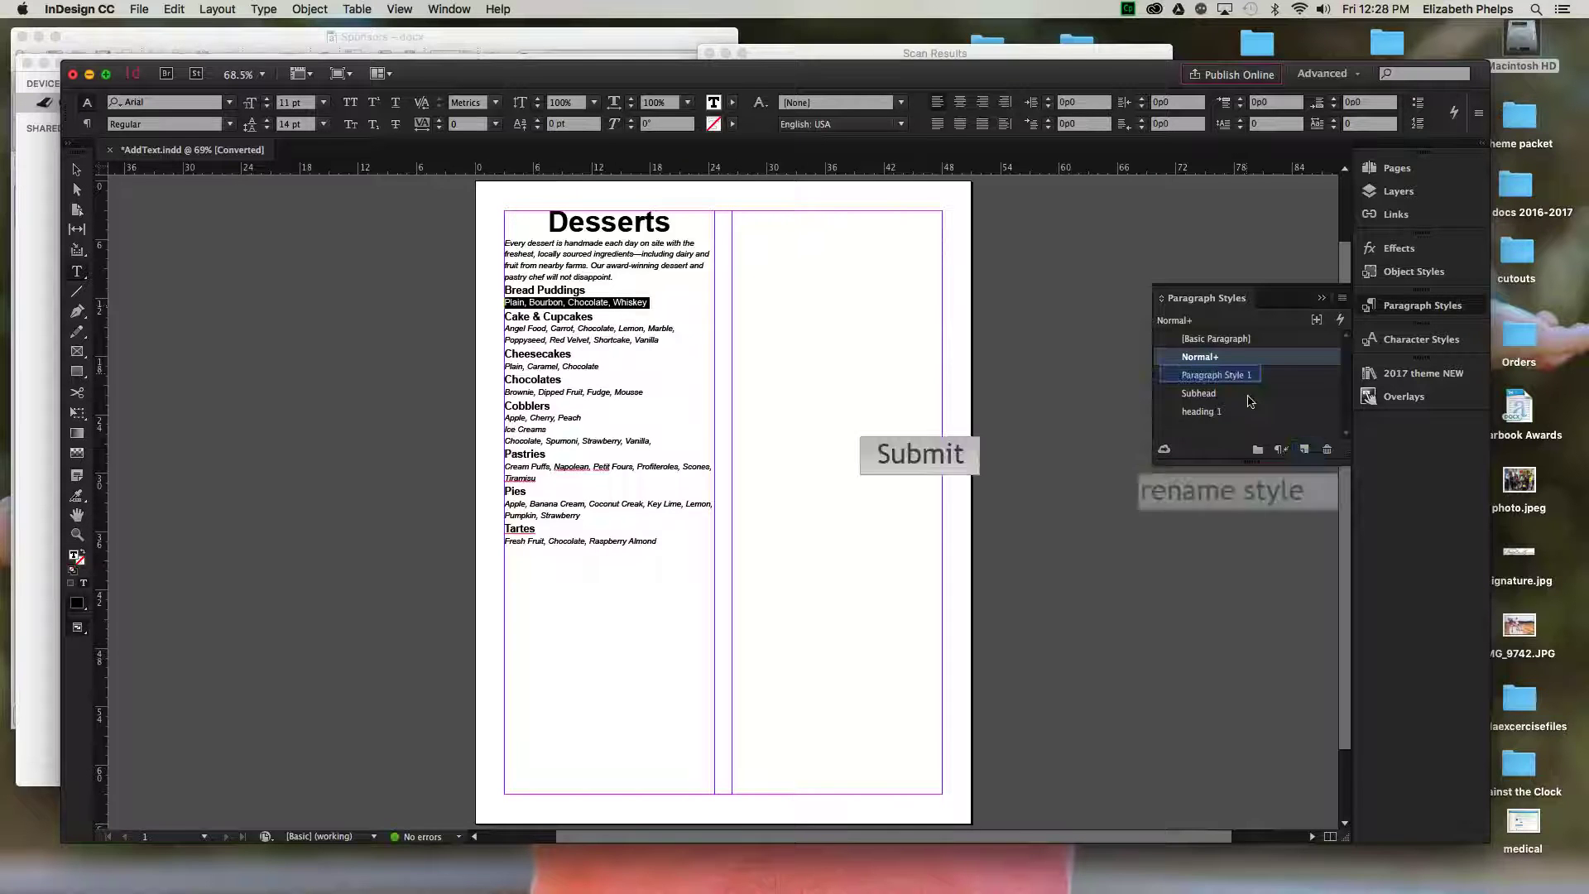
click(1250, 377)
text(description)
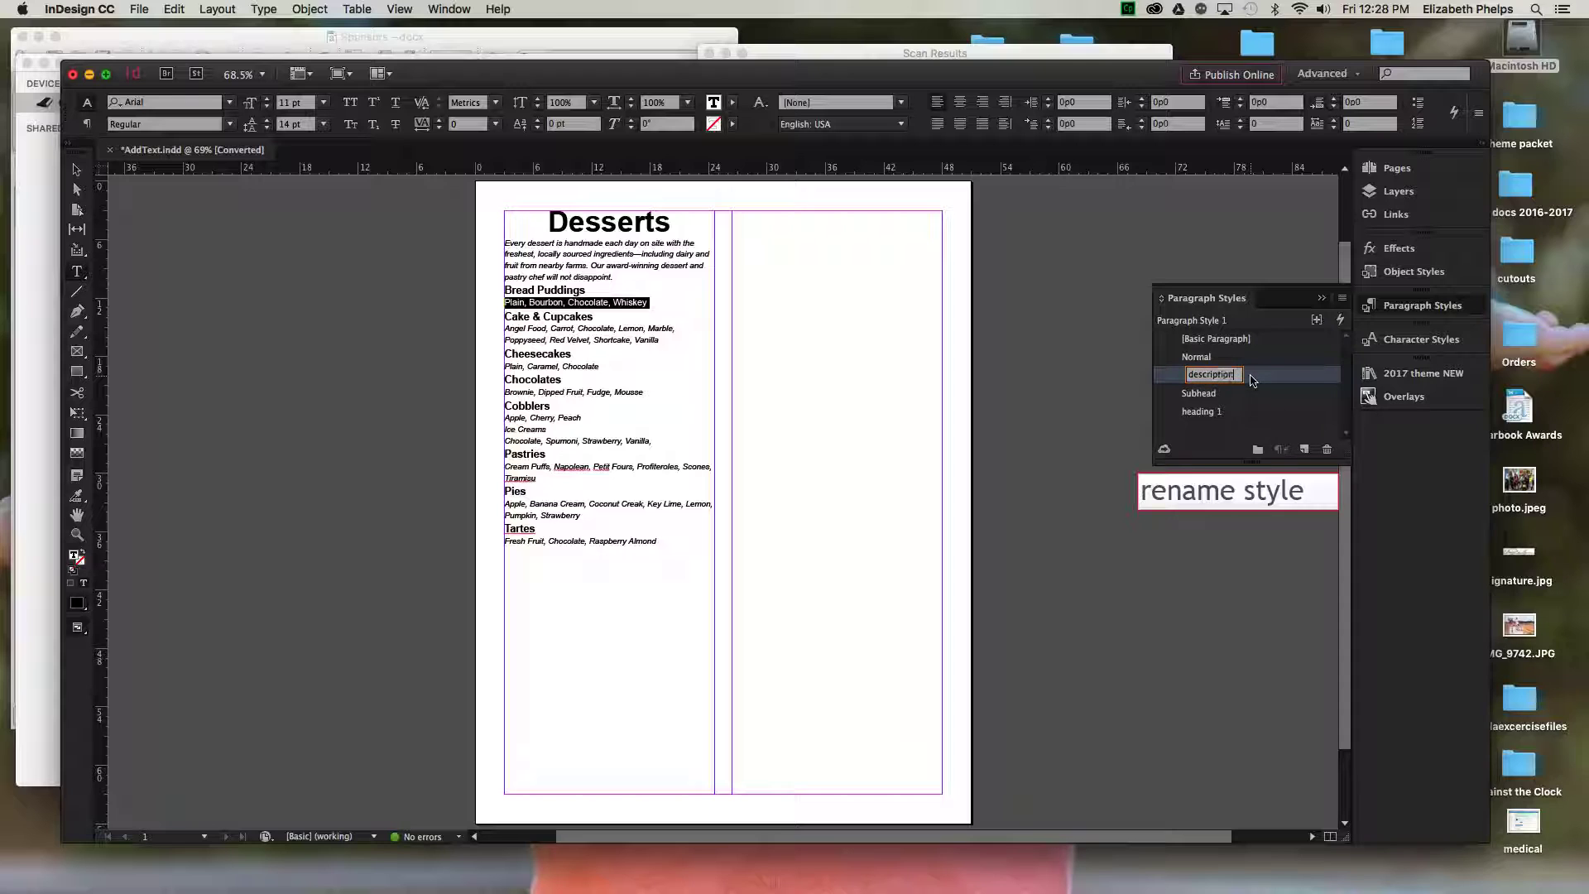
key(Return)
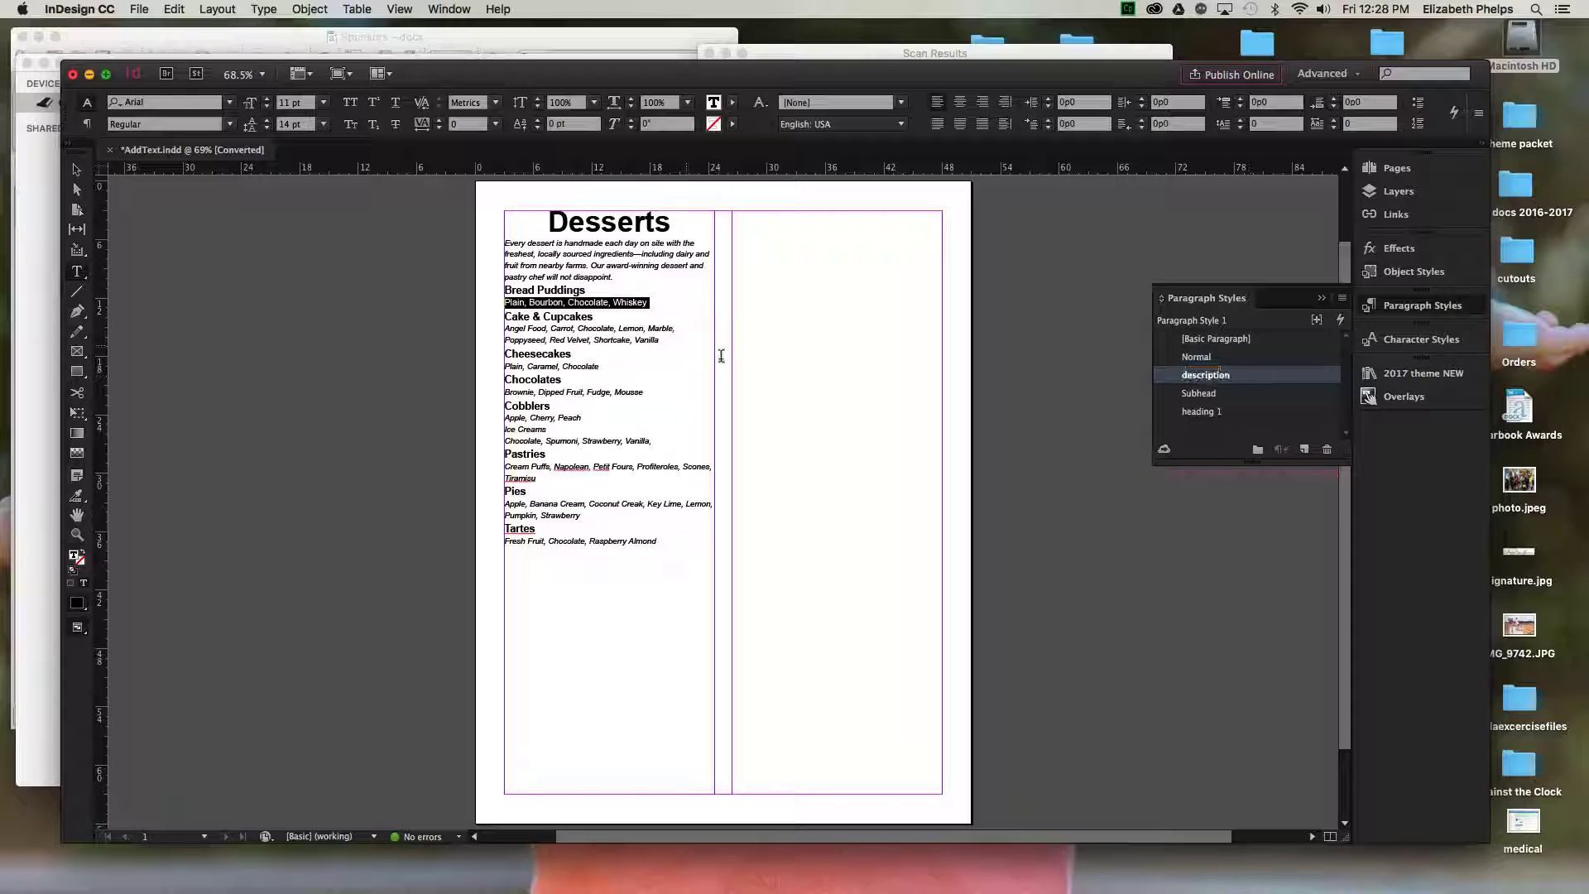
- Apply description to the Cake & Cupcakes, Cheesecakes, Chocolates and Cobblers item lines
mouse_move(689, 340)
mouse_down()
mouse_move(542, 354)
mouse_move(661, 340)
mouse_up()
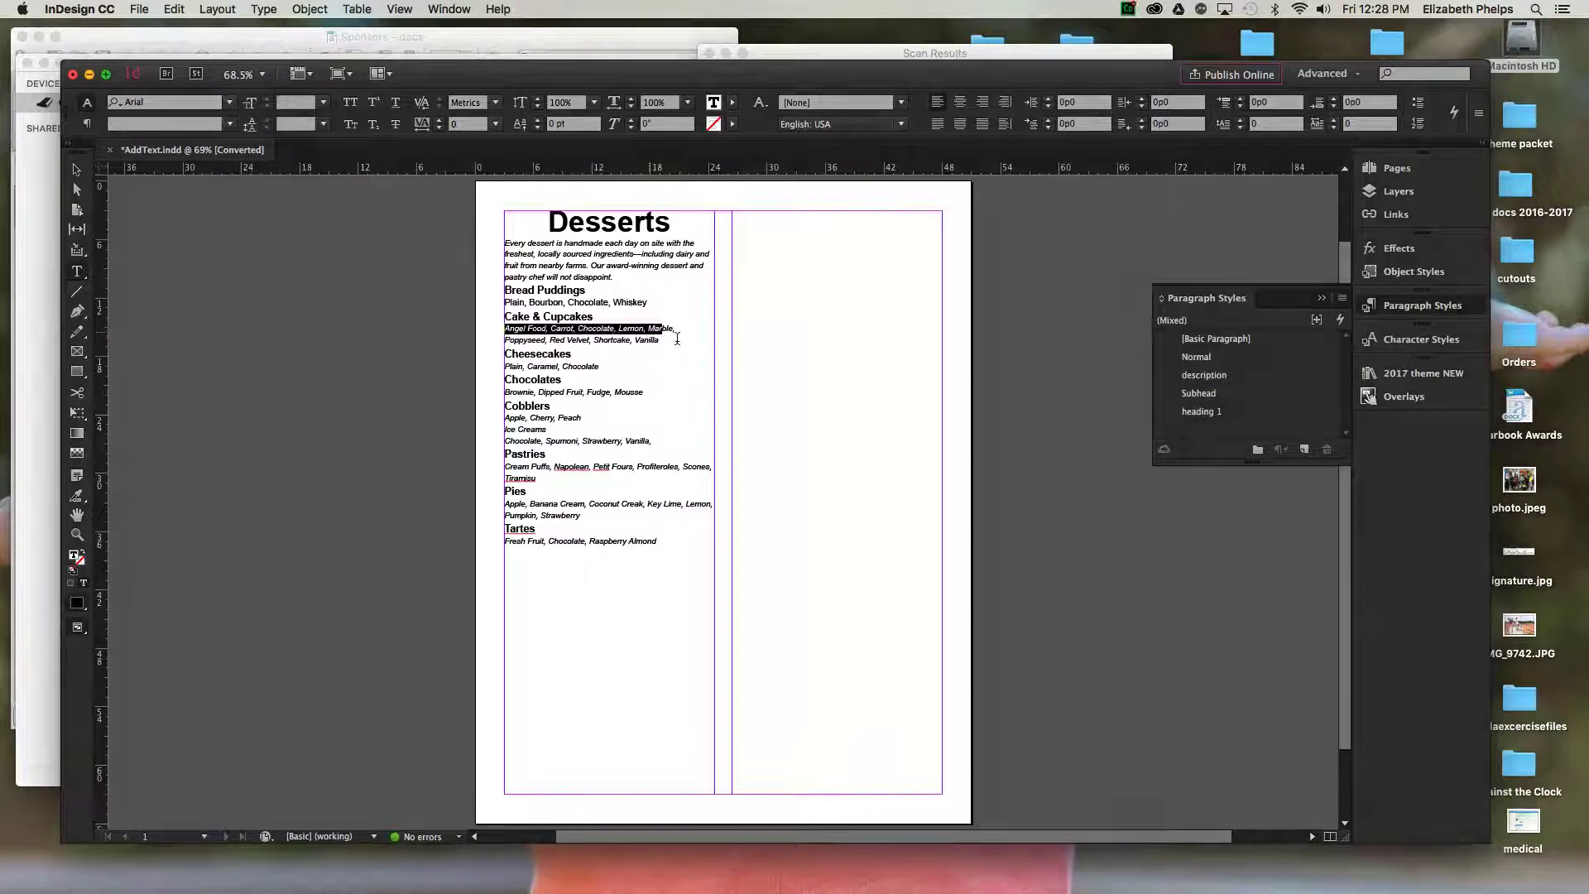
click(1224, 377)
drag(504, 365, 600, 367)
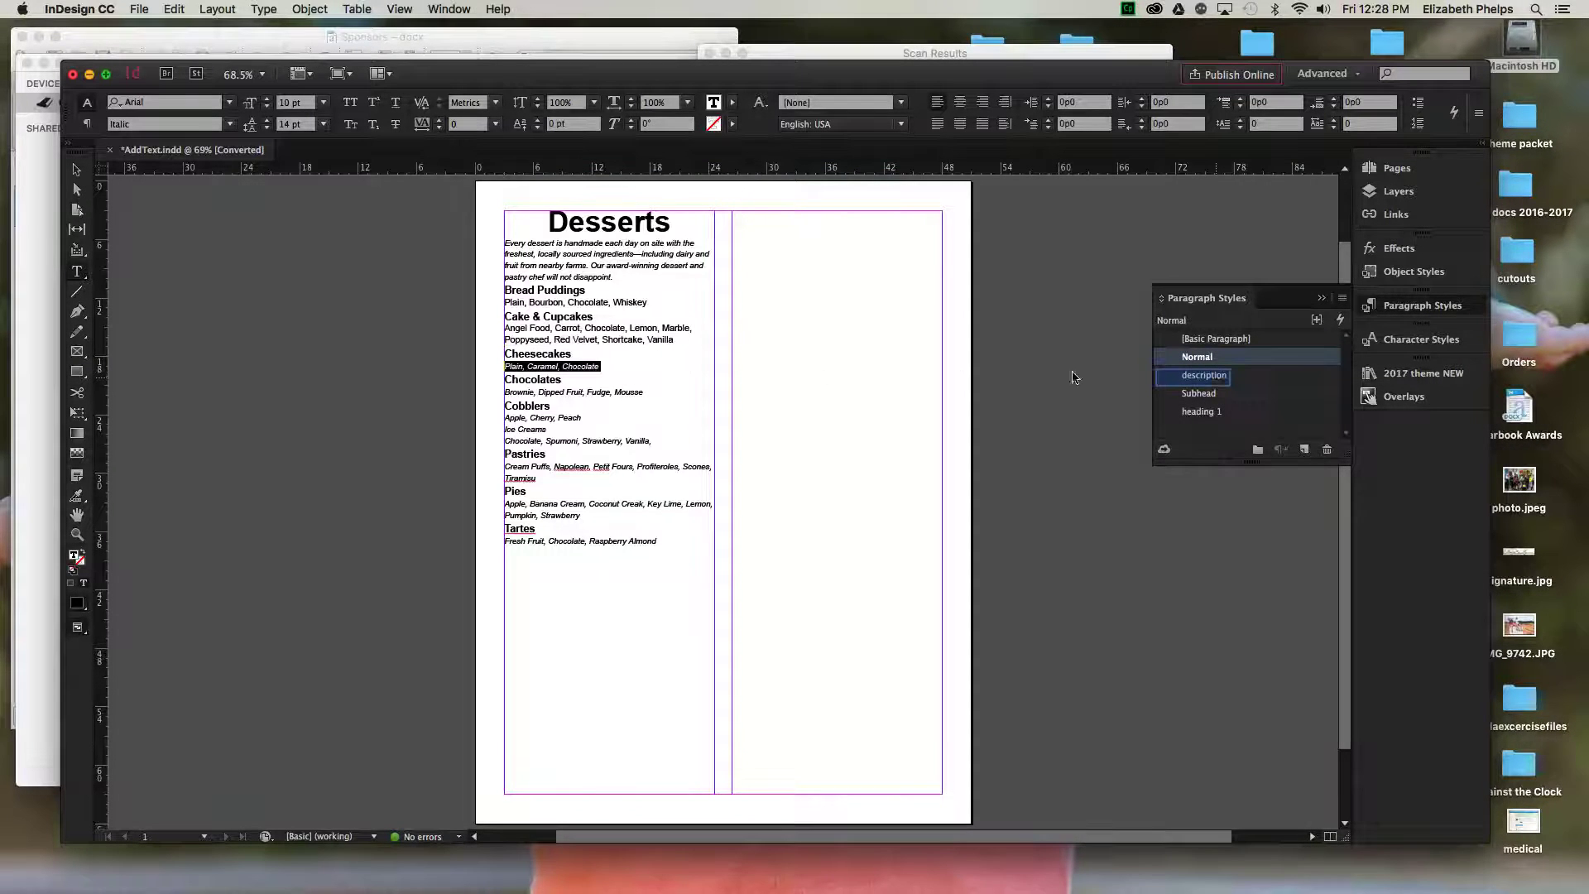
click(1213, 376)
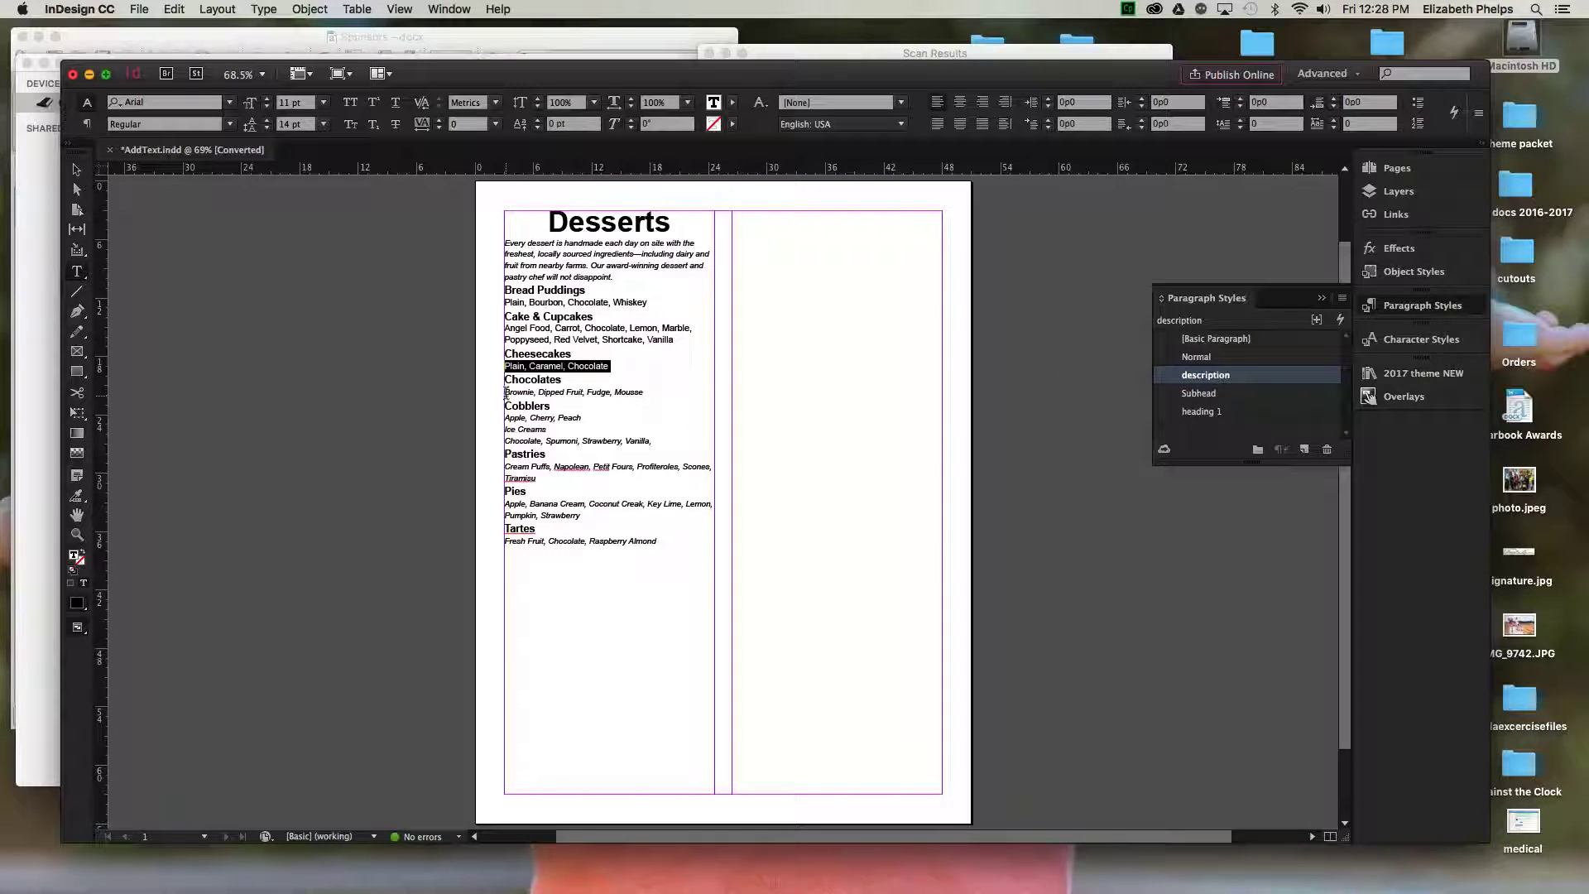
drag(505, 394, 646, 393)
click(1215, 375)
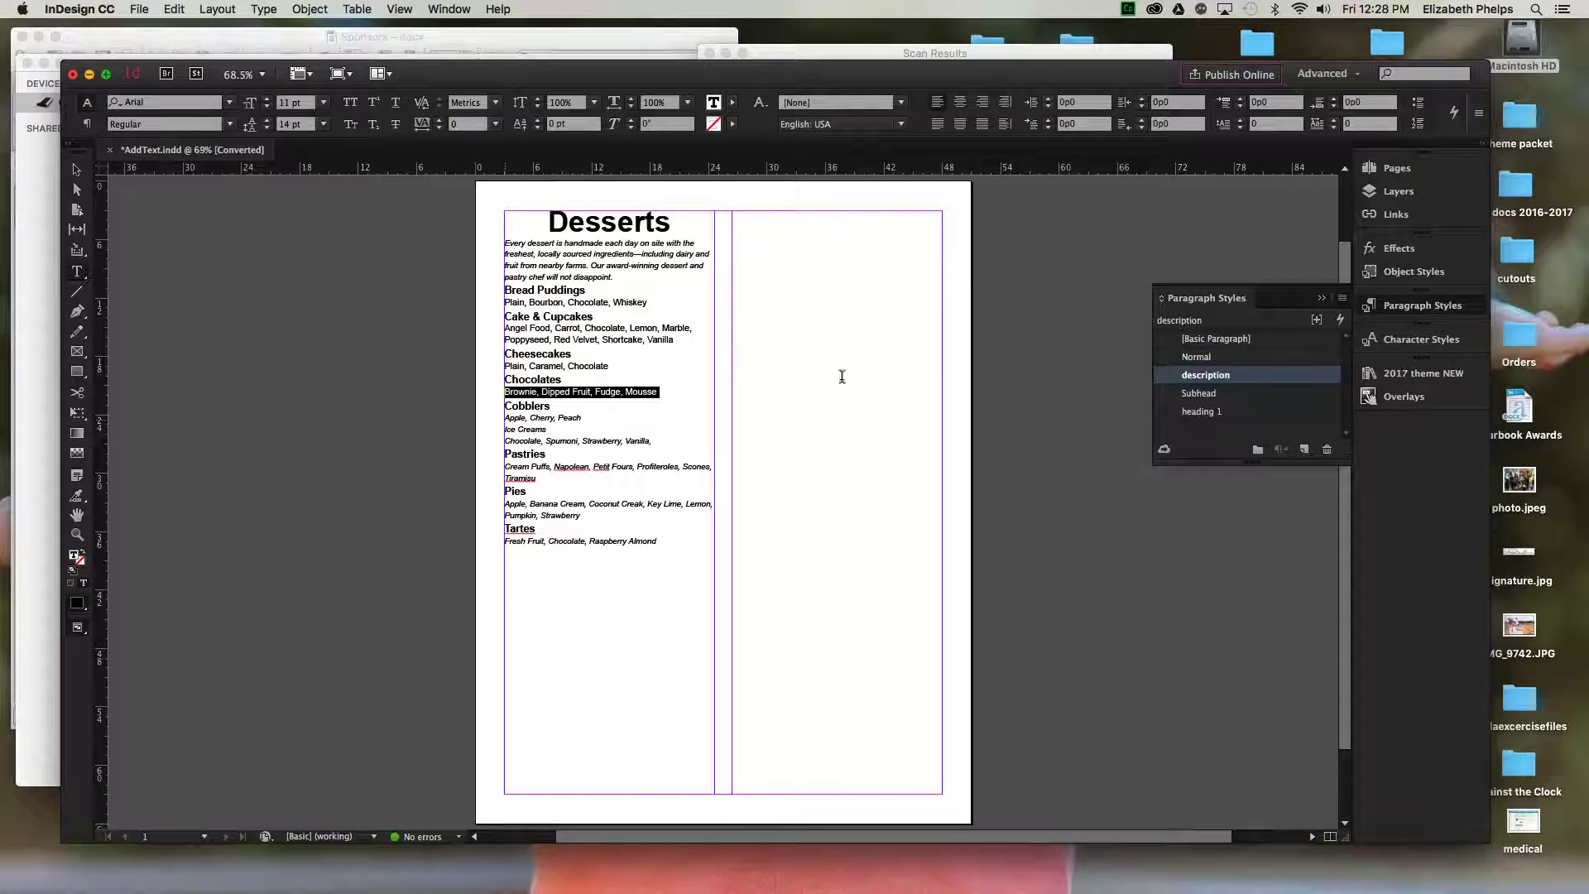
drag(505, 418, 602, 422)
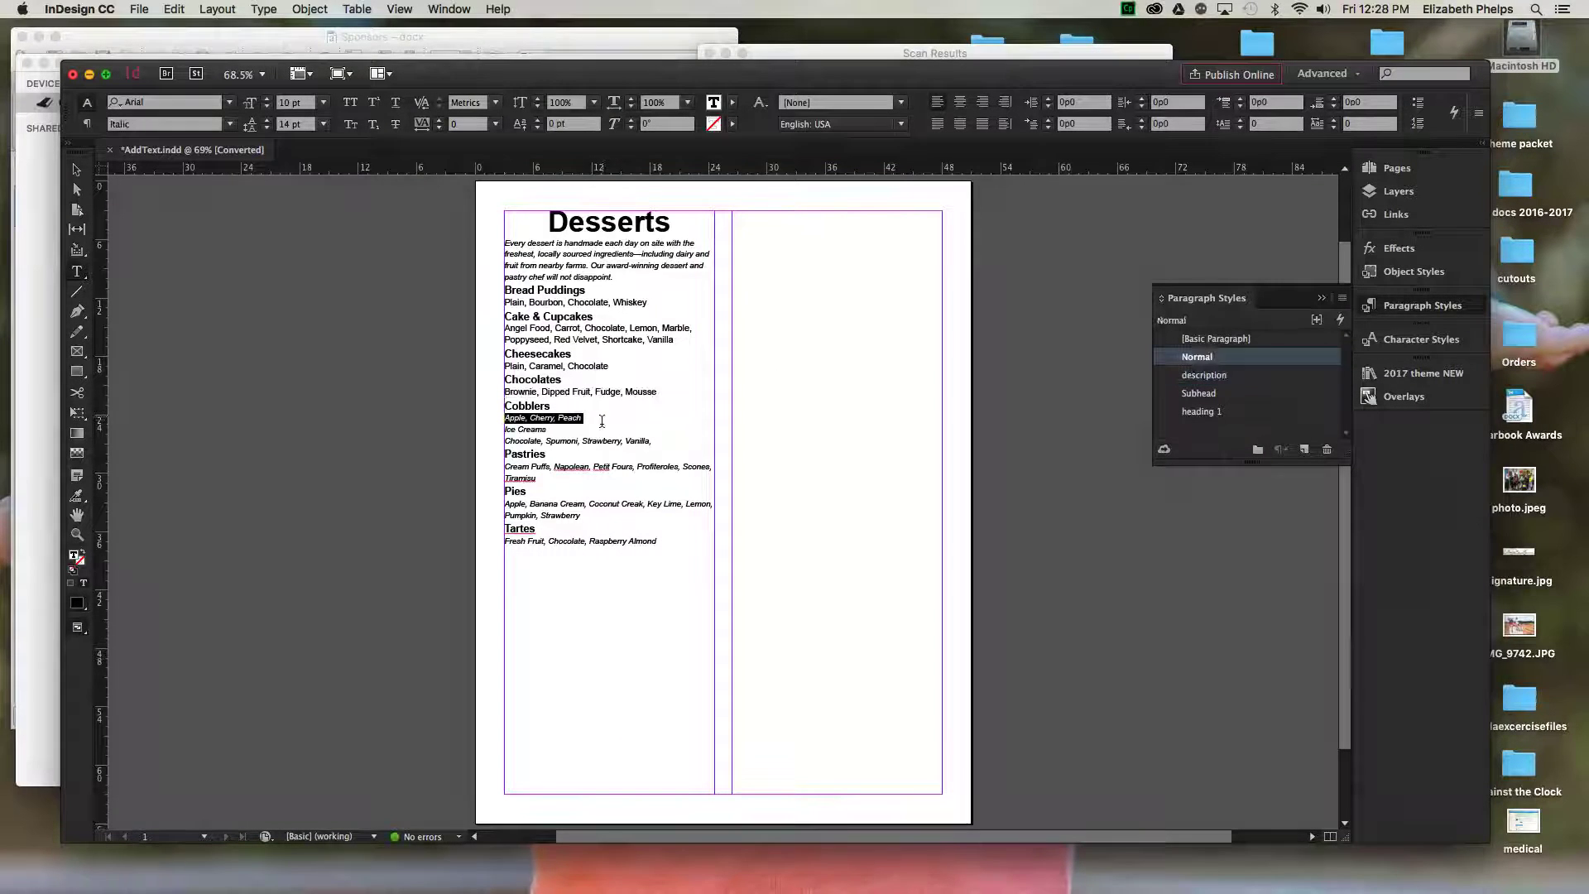
click(1196, 377)
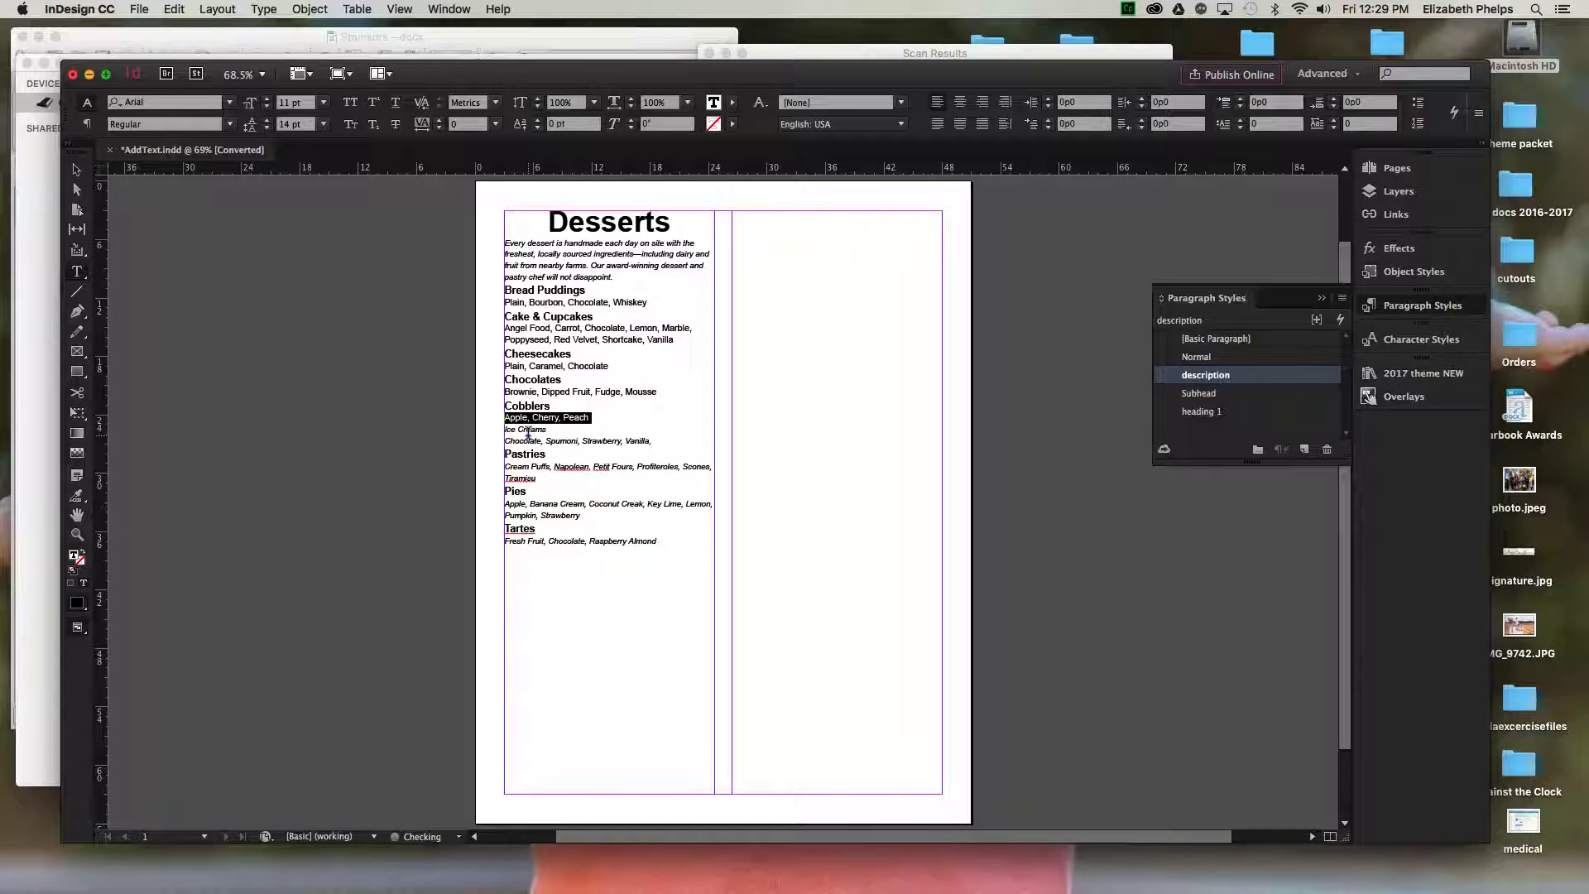
- Make Ice Creams a Subhead heading and give its item line the description style
triple_click(528, 431)
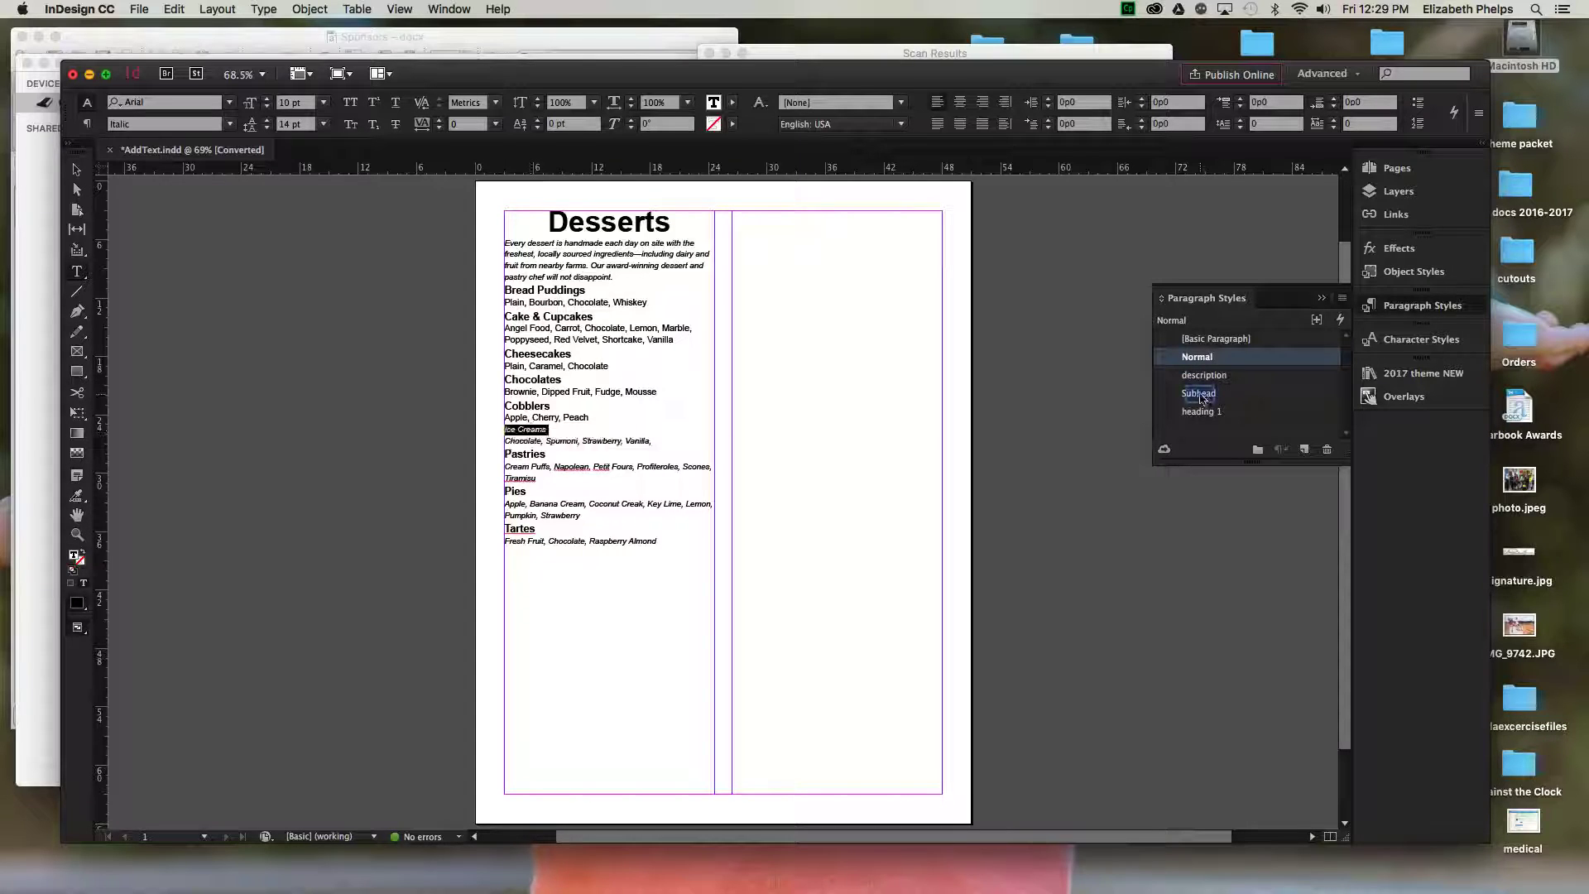
click(1199, 394)
triple_click(566, 445)
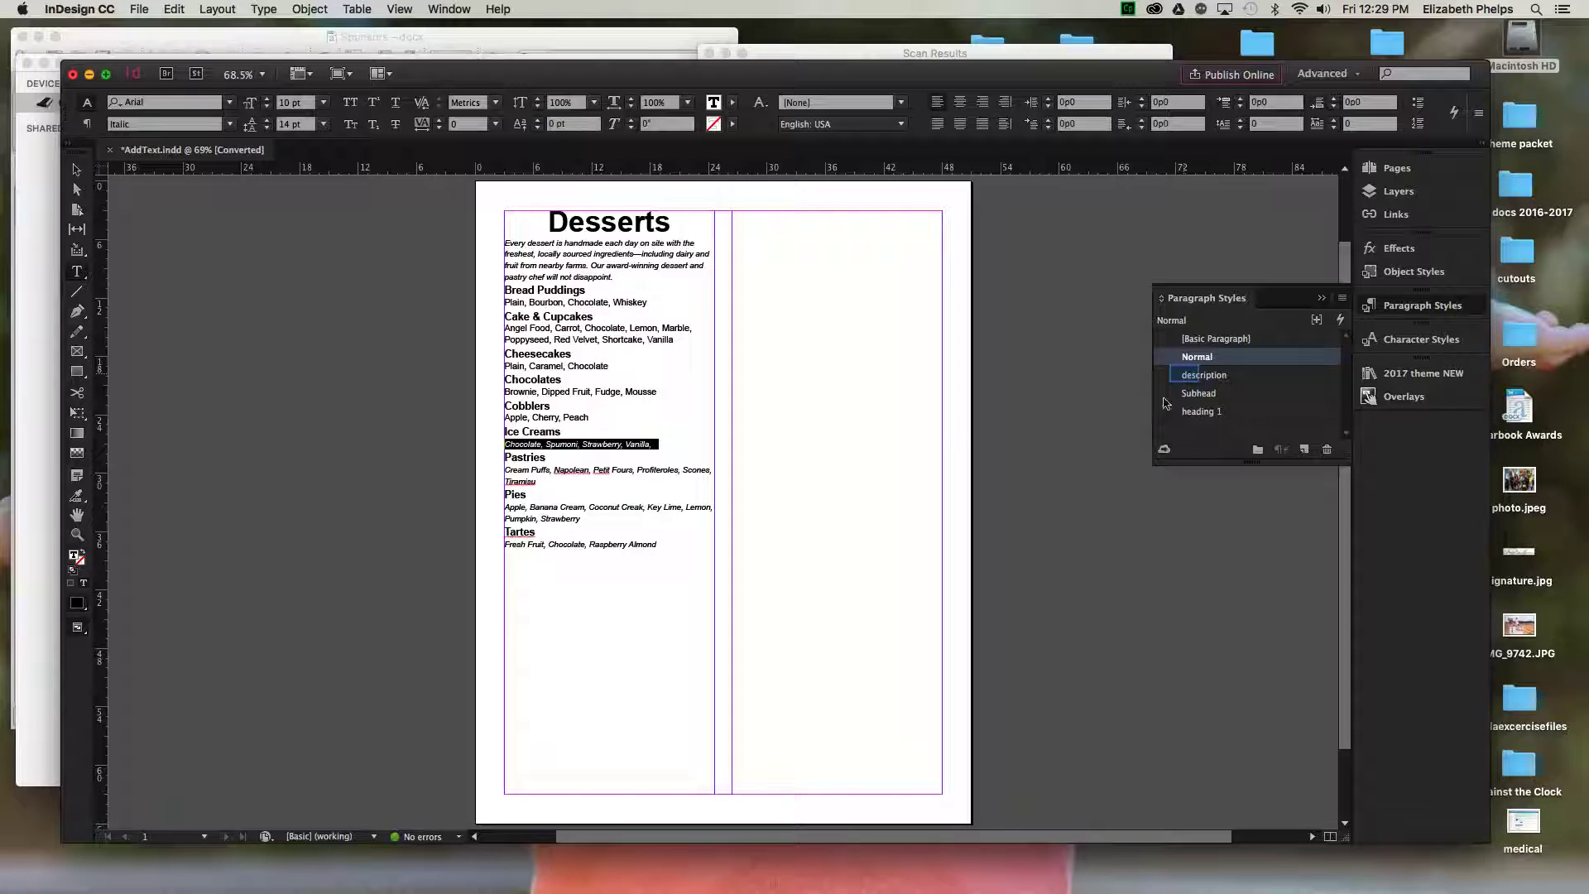
click(1190, 377)
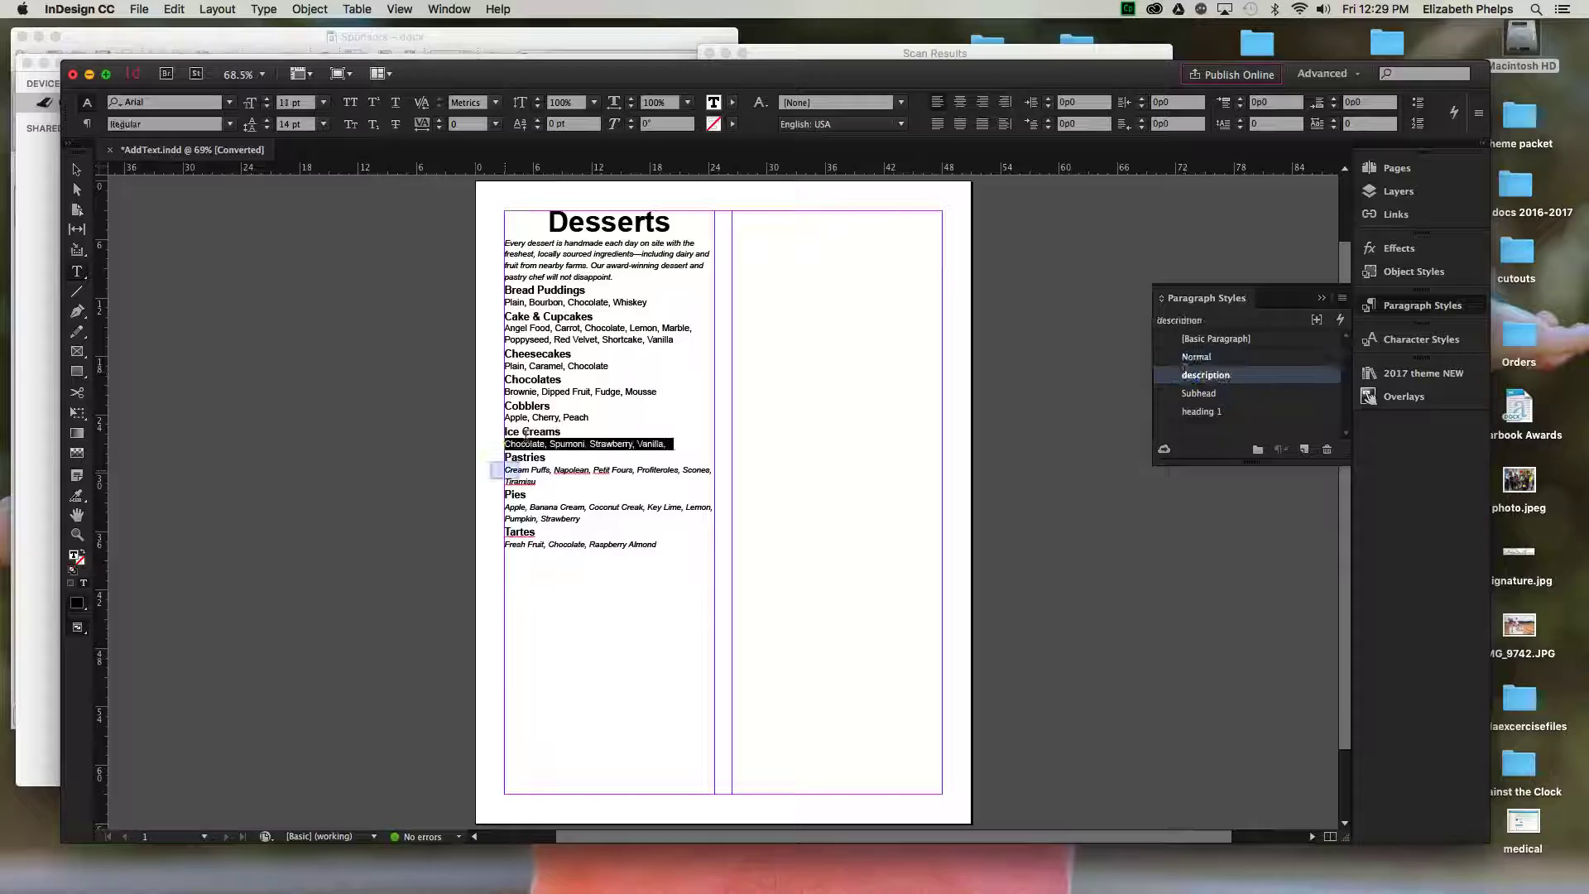
- Apply description to the Pastries, Pies and Tartes item lines
triple_click(507, 469)
click(506, 469)
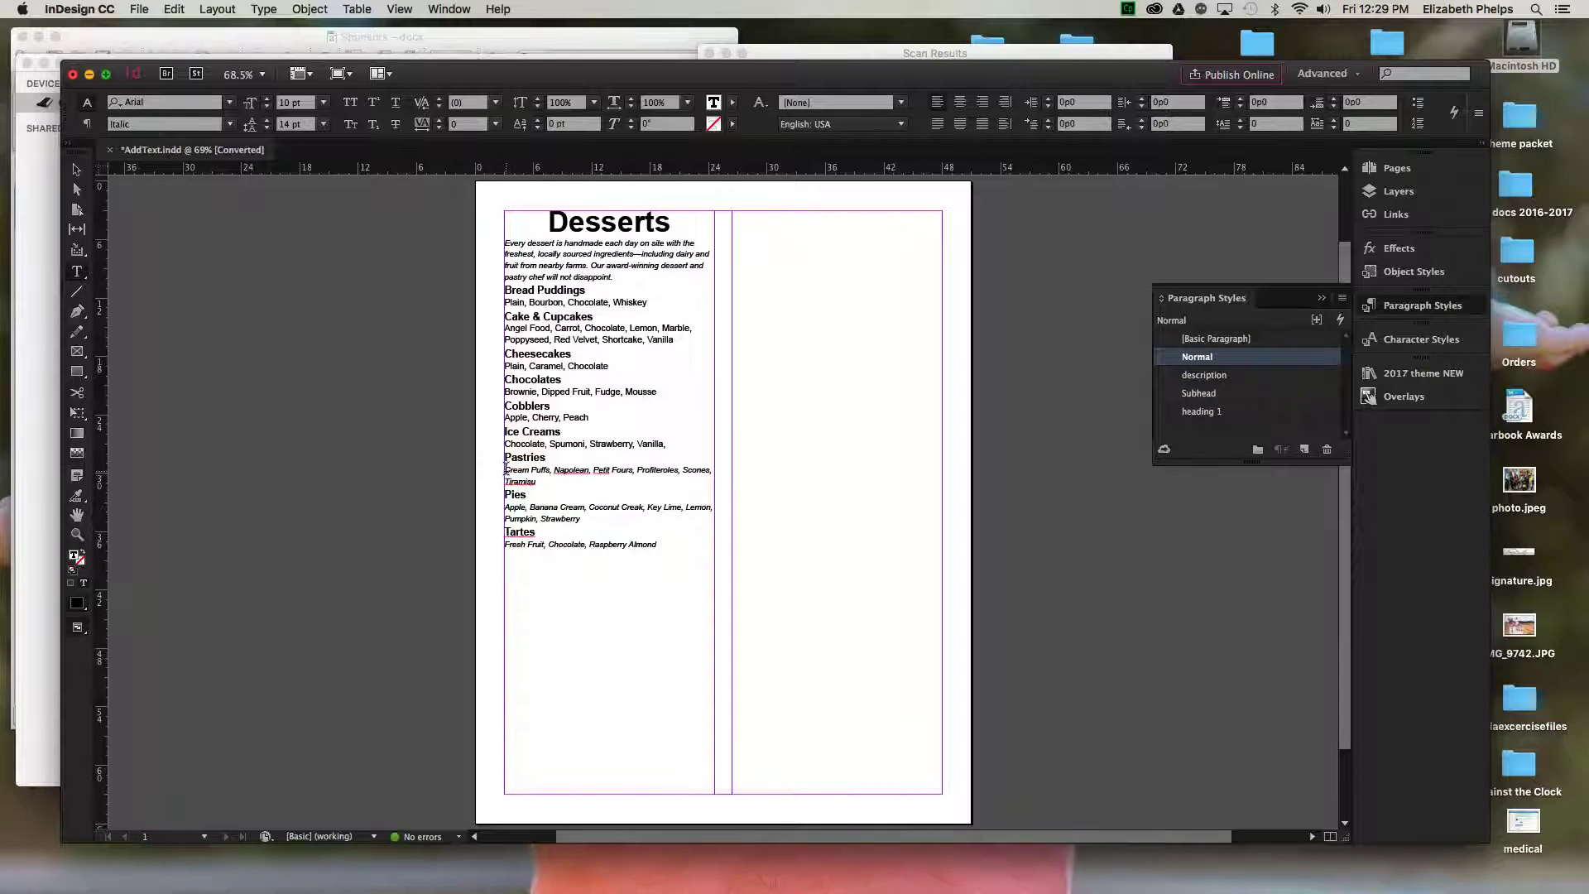
triple_click(538, 486)
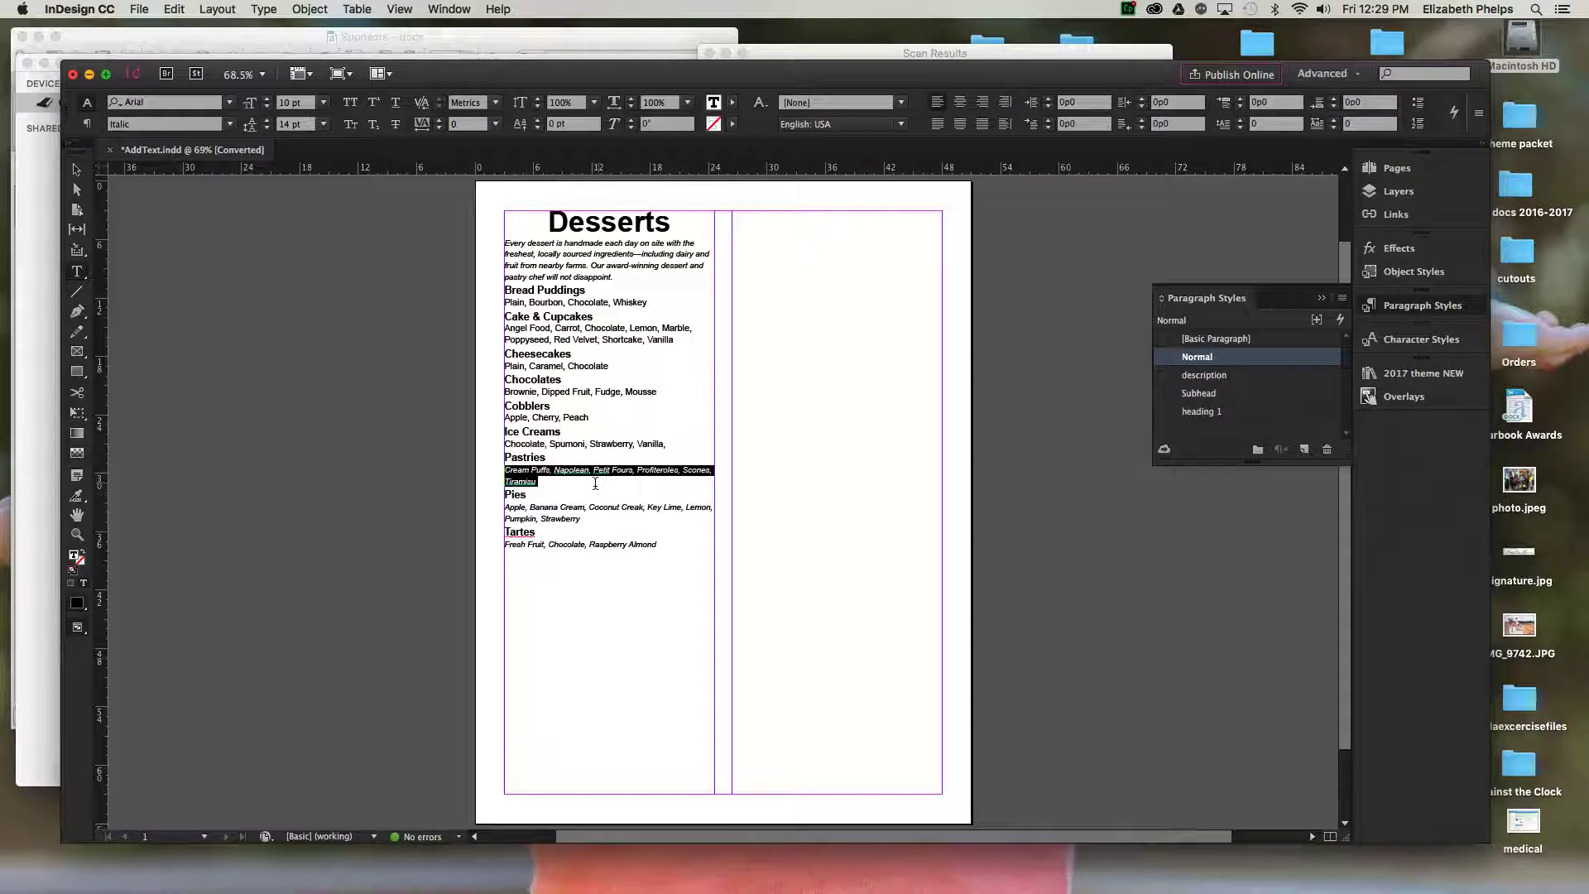
click(1290, 382)
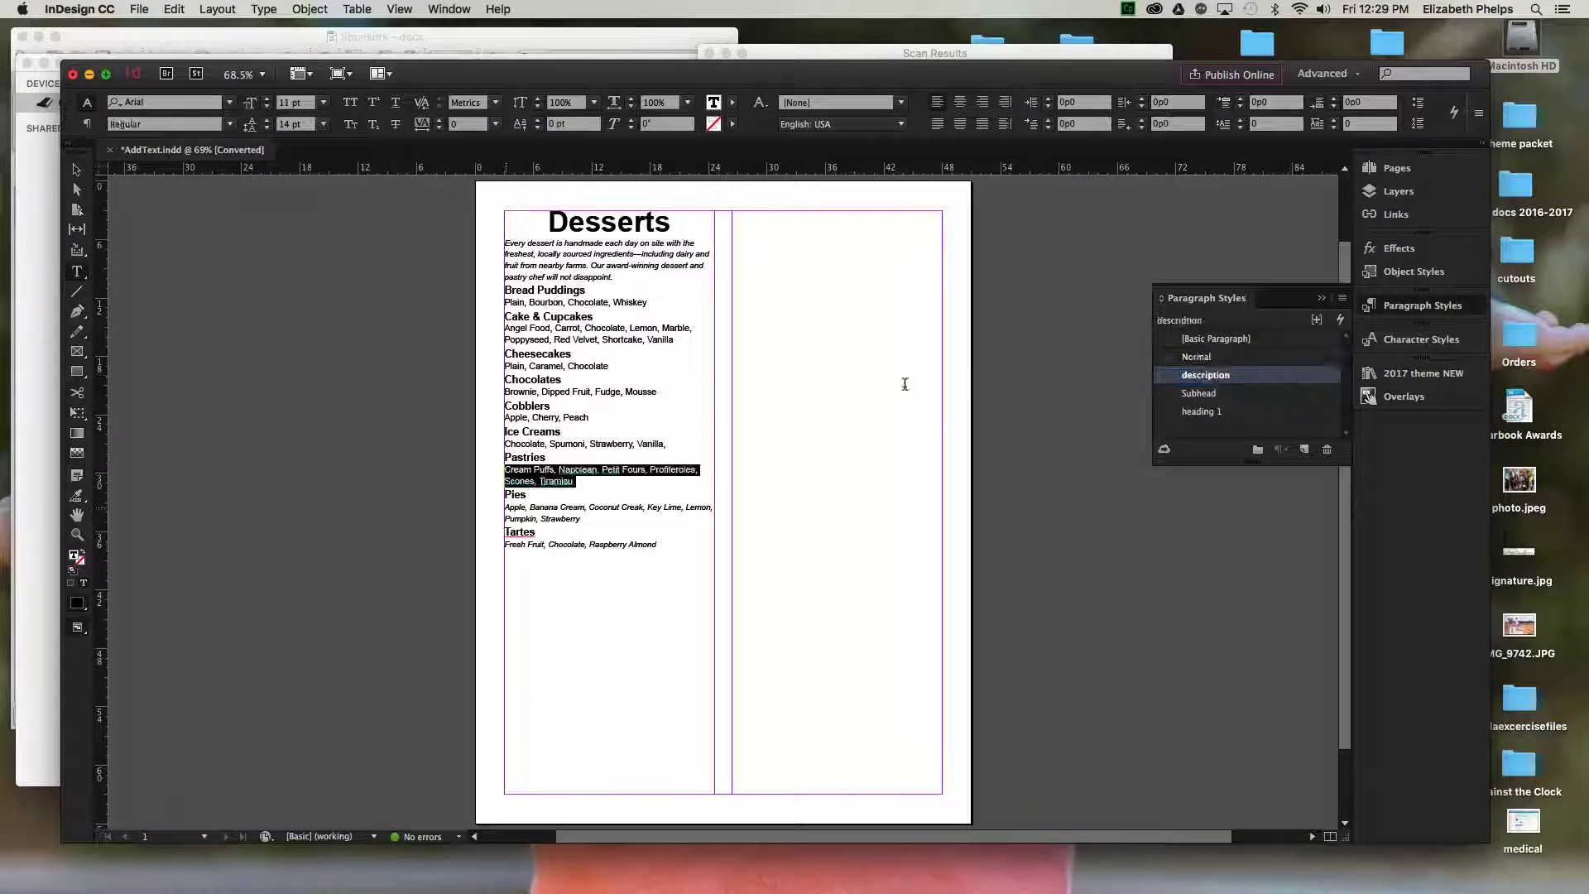
triple_click(506, 506)
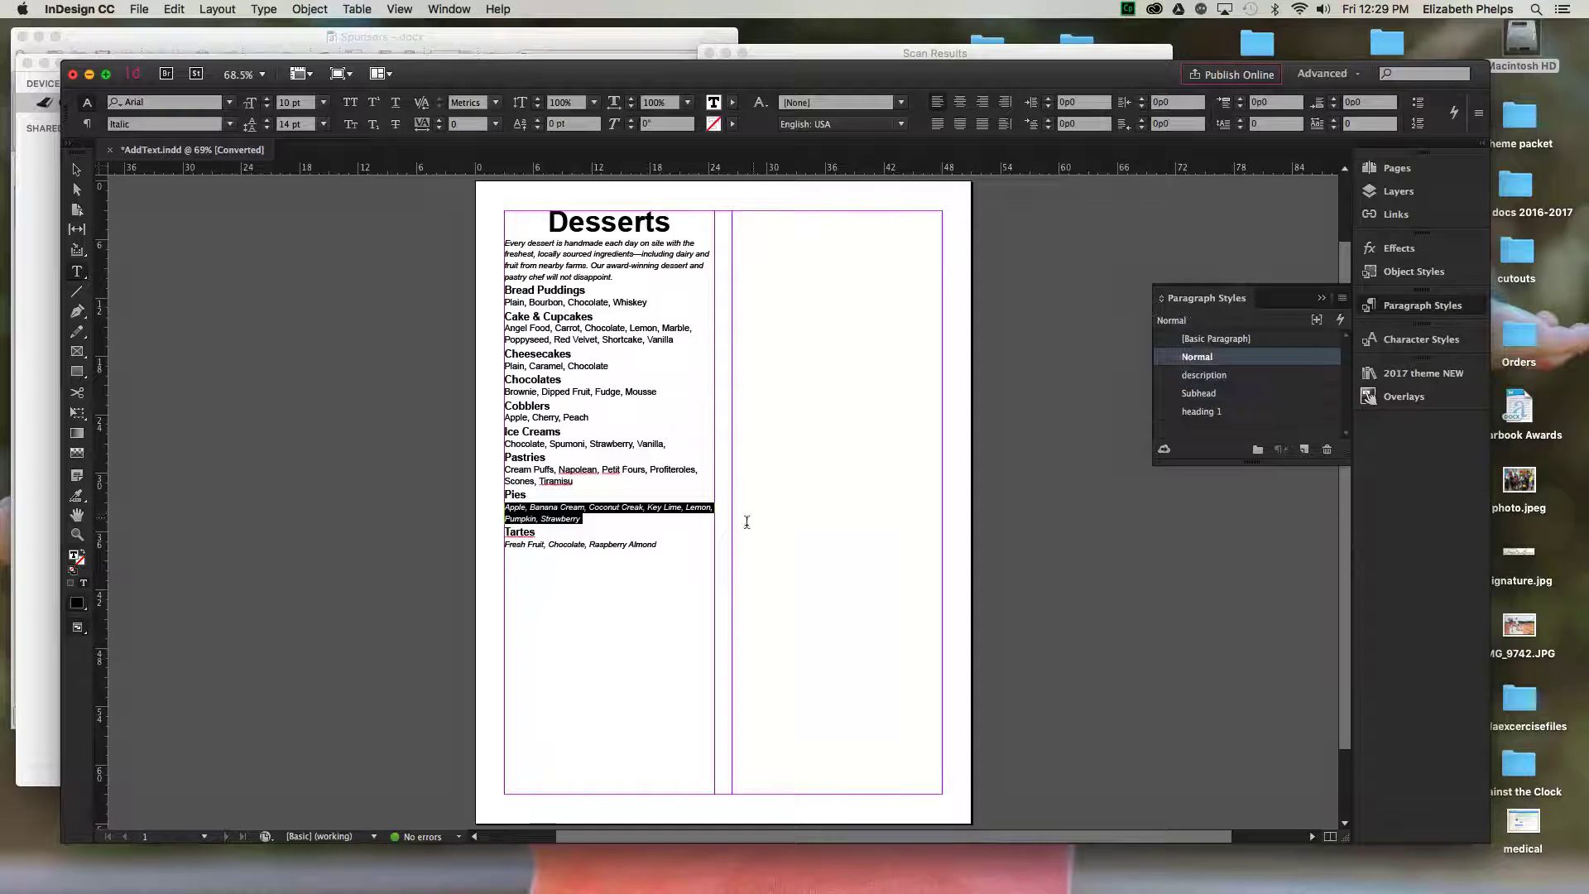
click(1200, 379)
triple_click(563, 543)
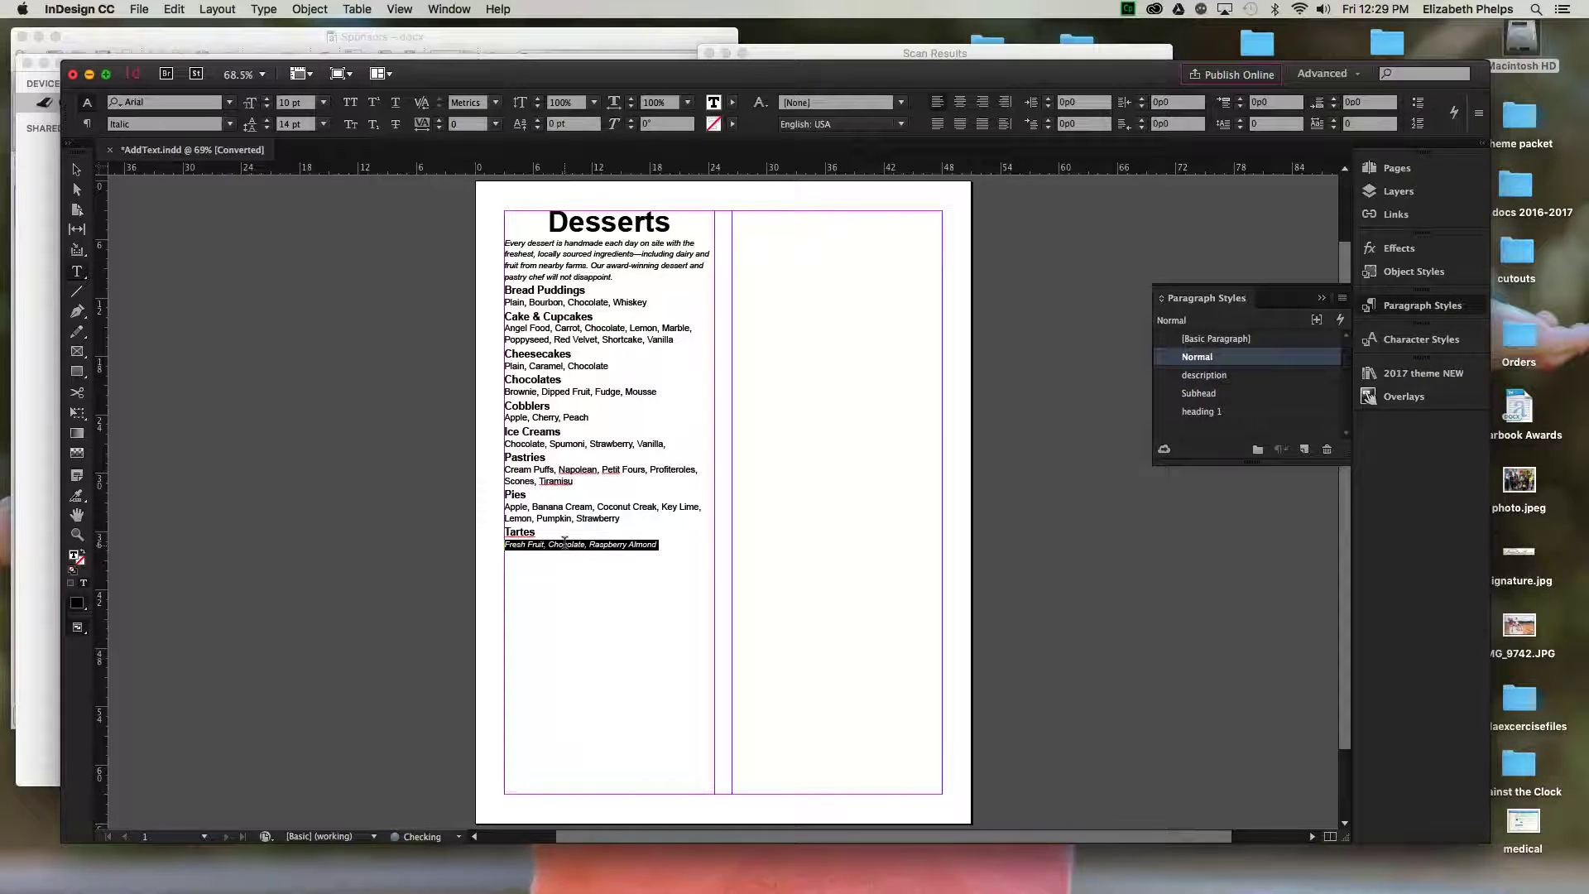
click(1206, 375)
click(569, 451)
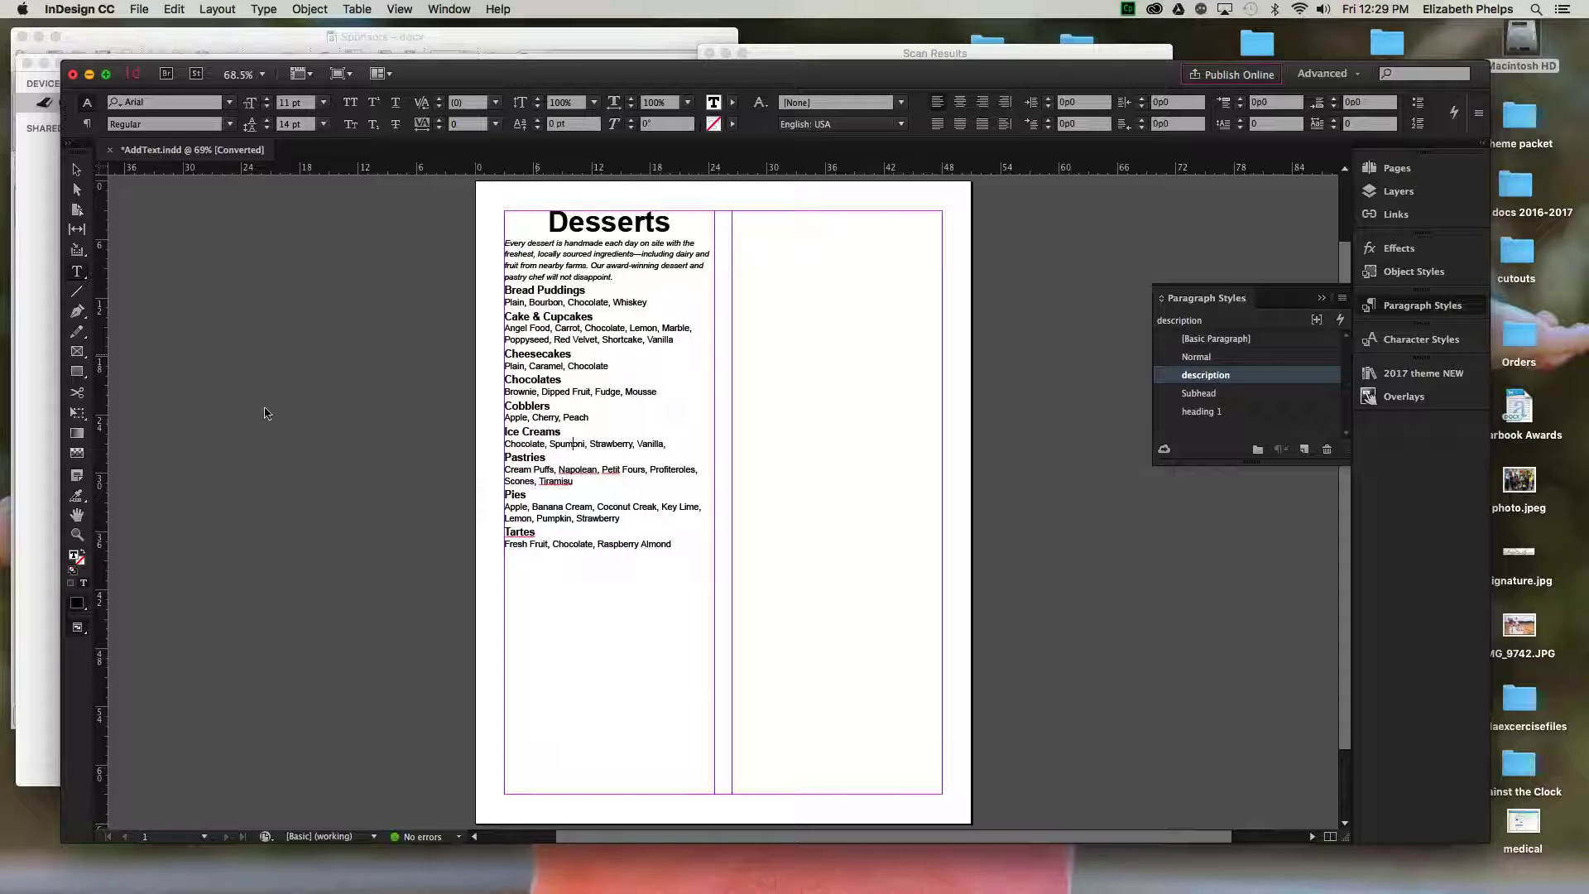
key(Escape)
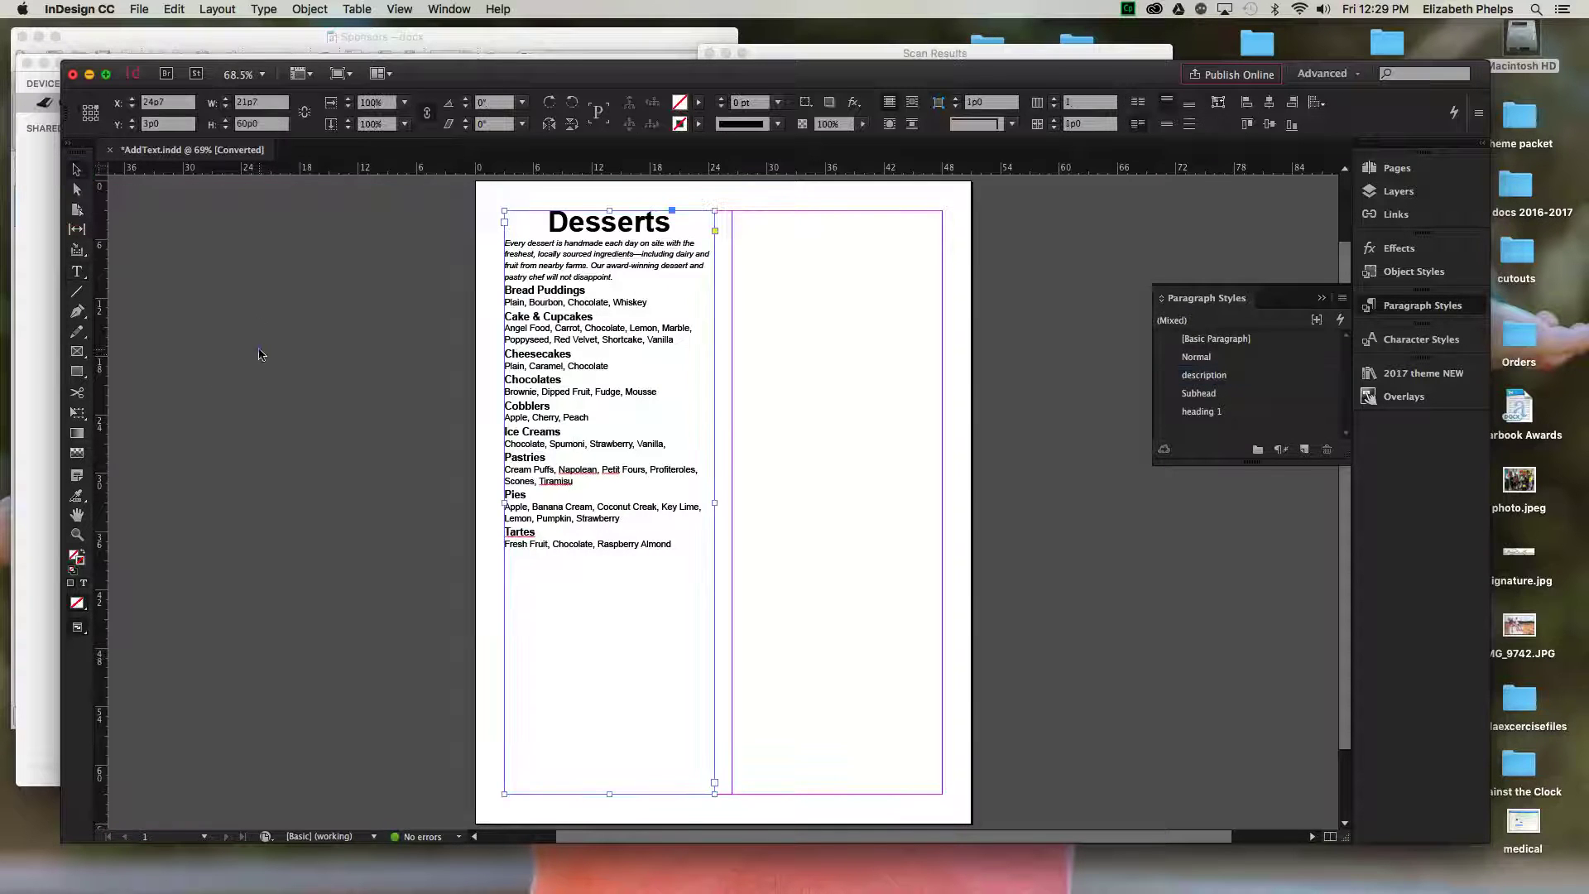
click(259, 354)
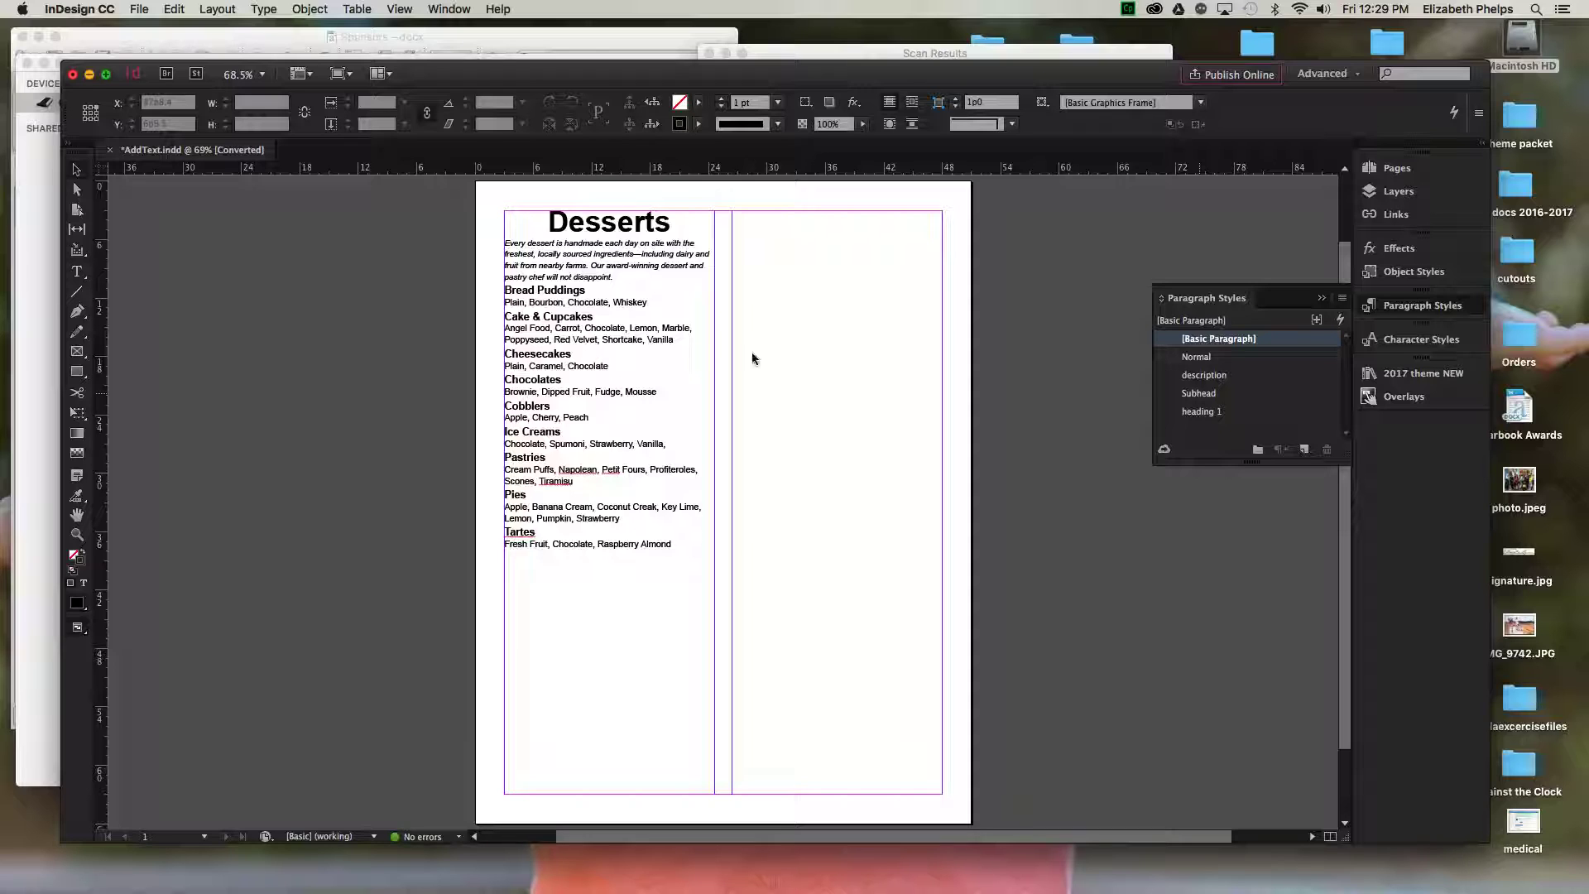
- Edit the Subhead style with Preview on, raising its leading to 27 pt
click(1199, 394)
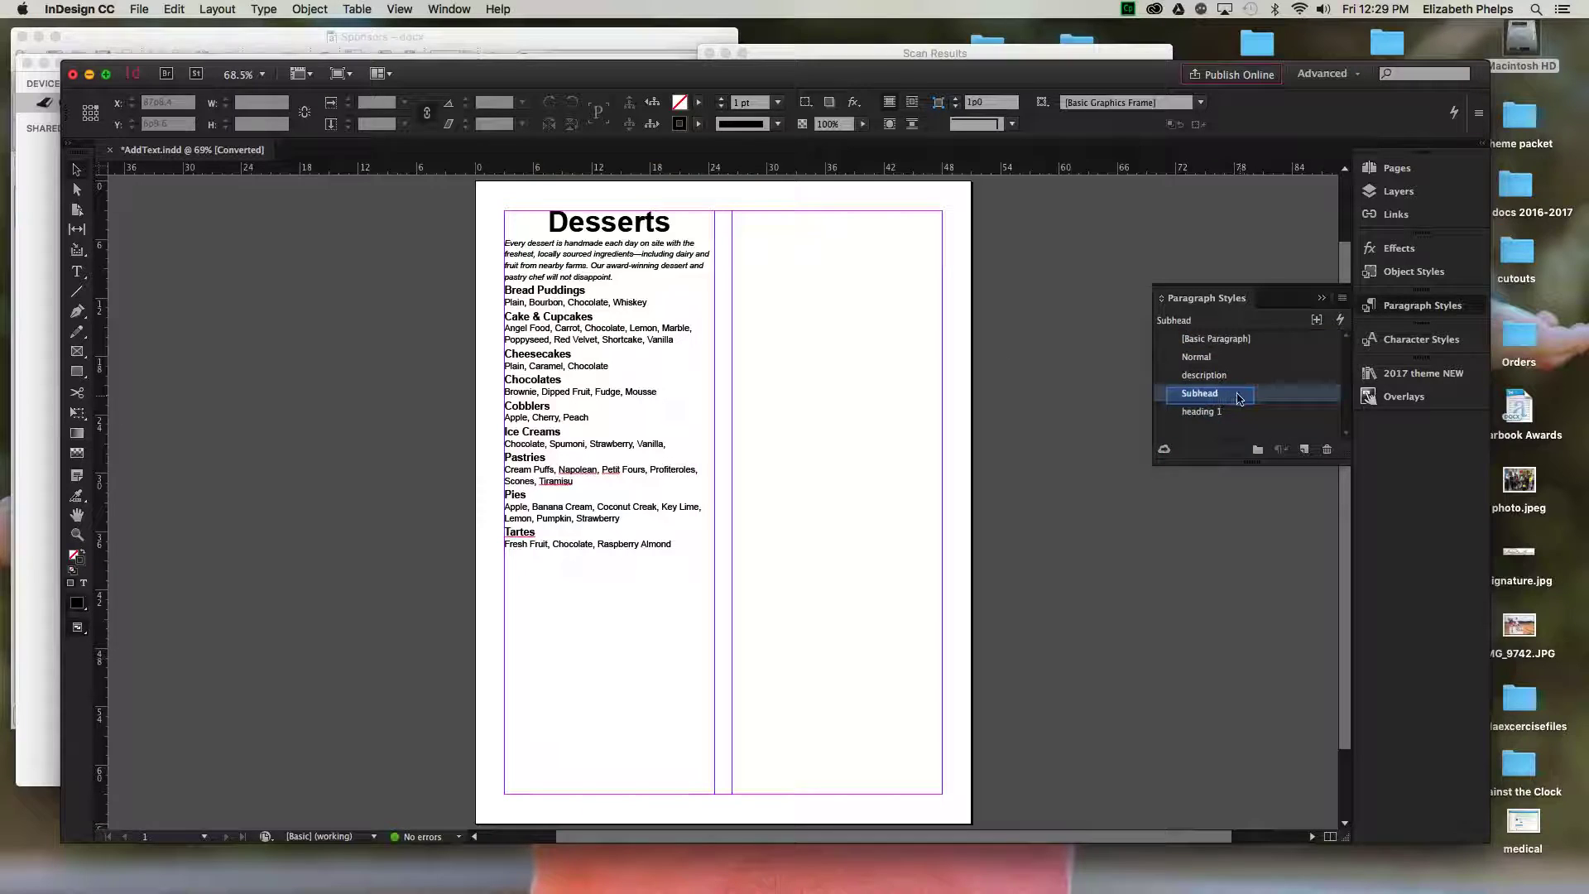
double_click(1242, 397)
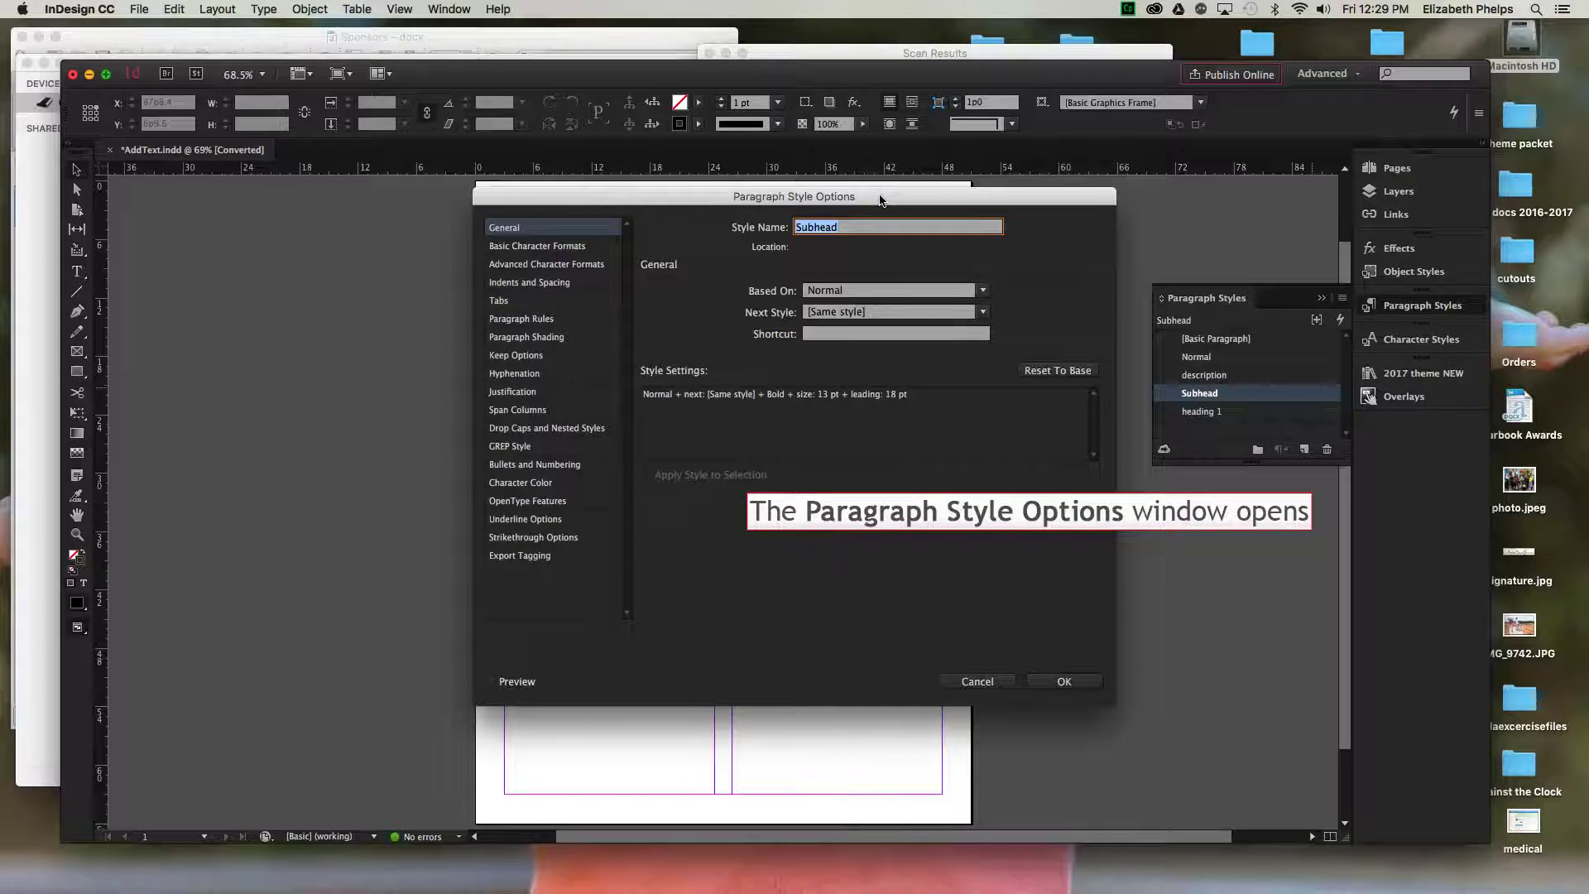
drag(879, 194, 1165, 196)
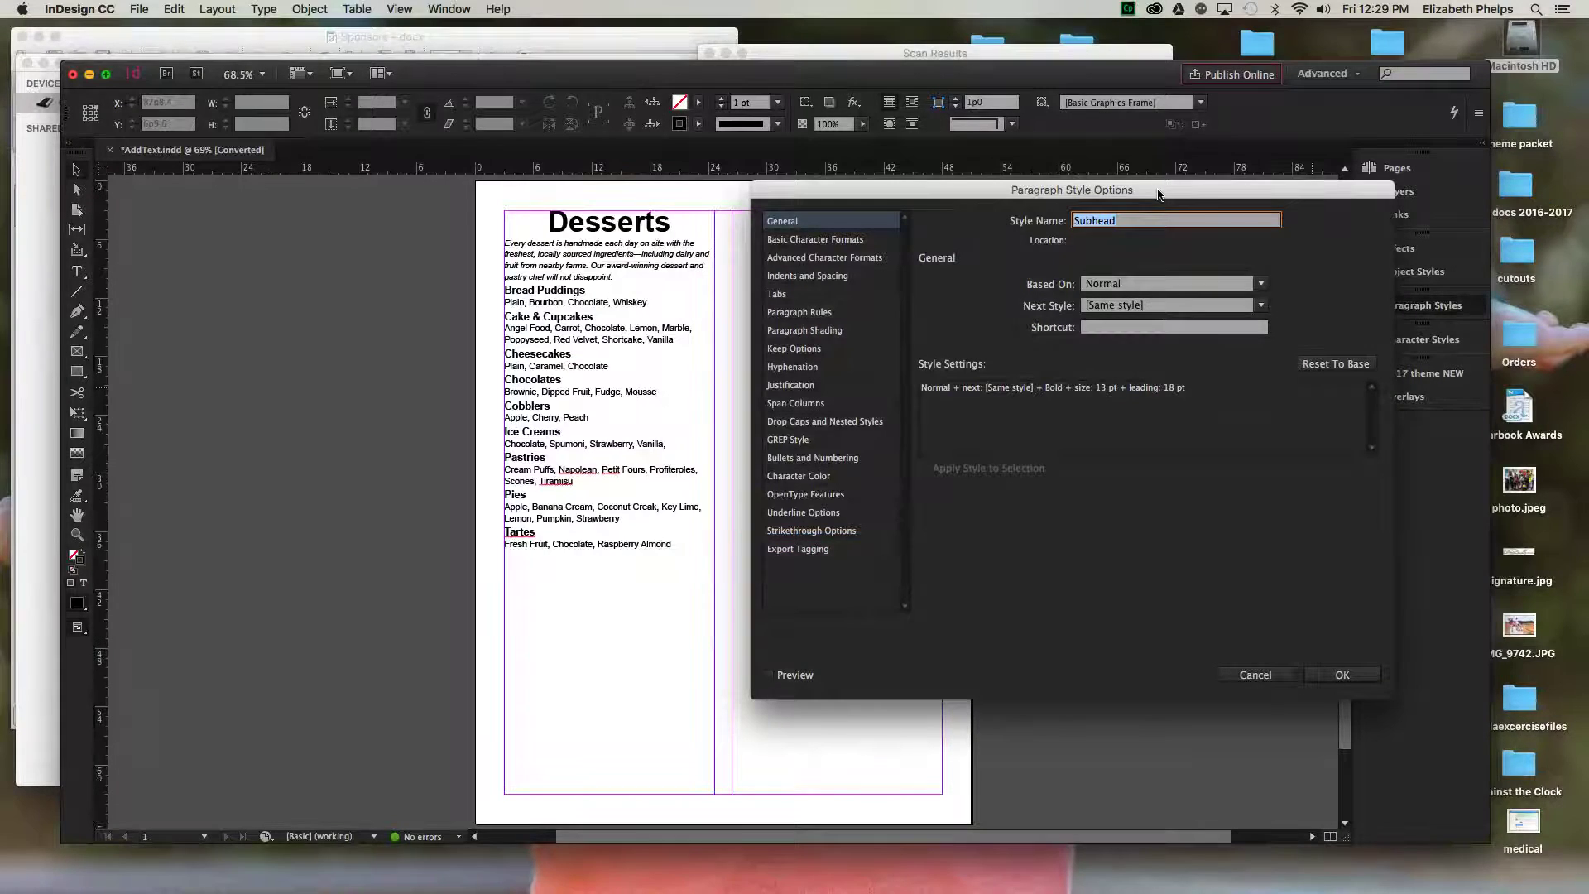
click(770, 676)
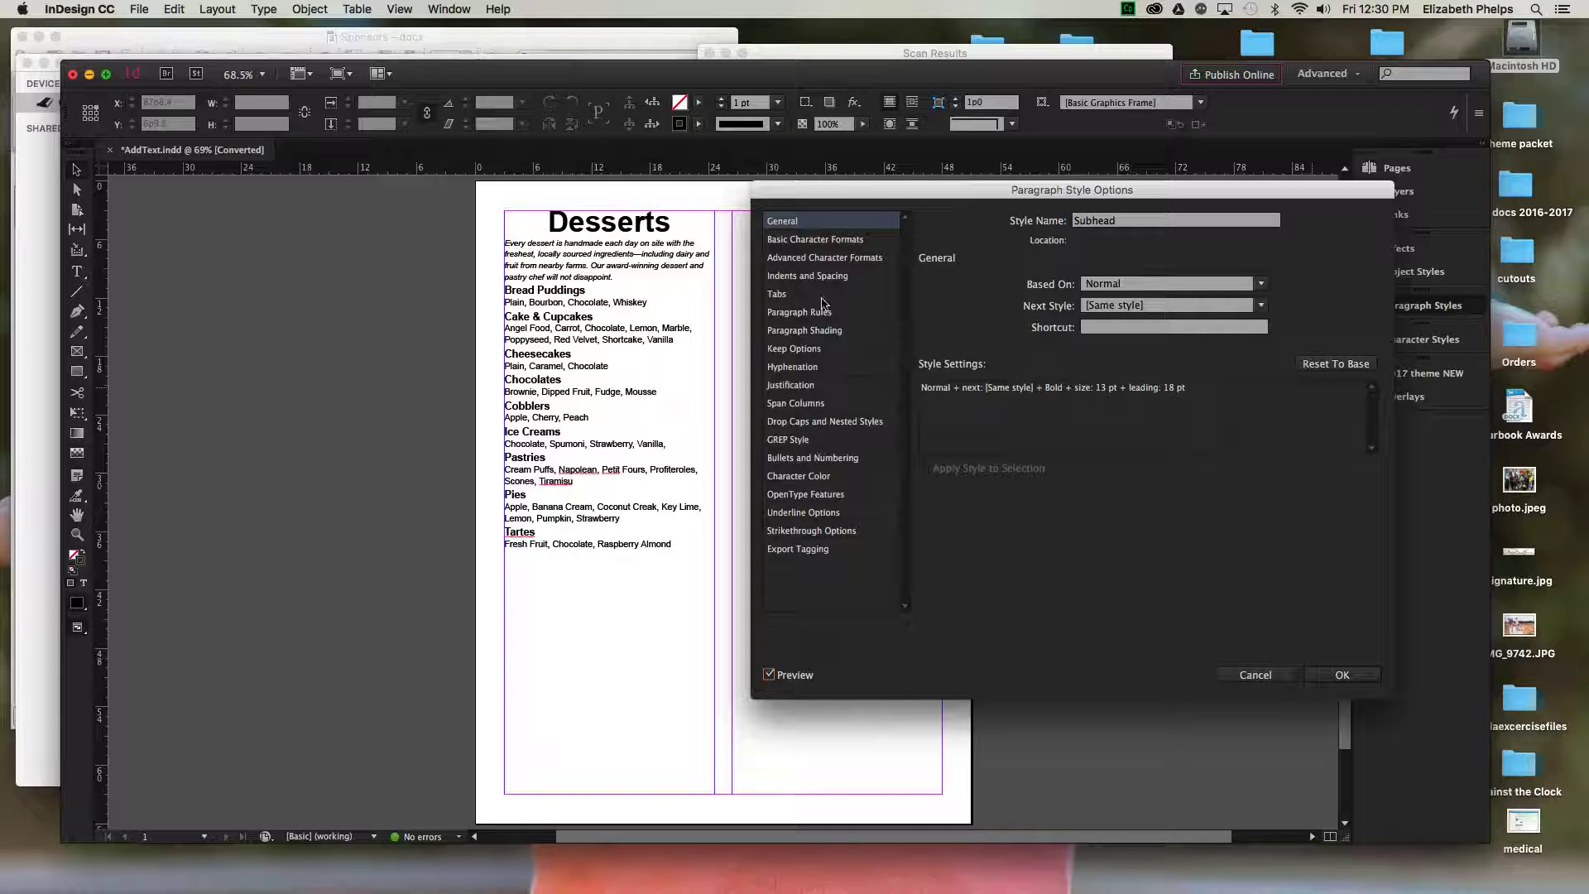
click(824, 240)
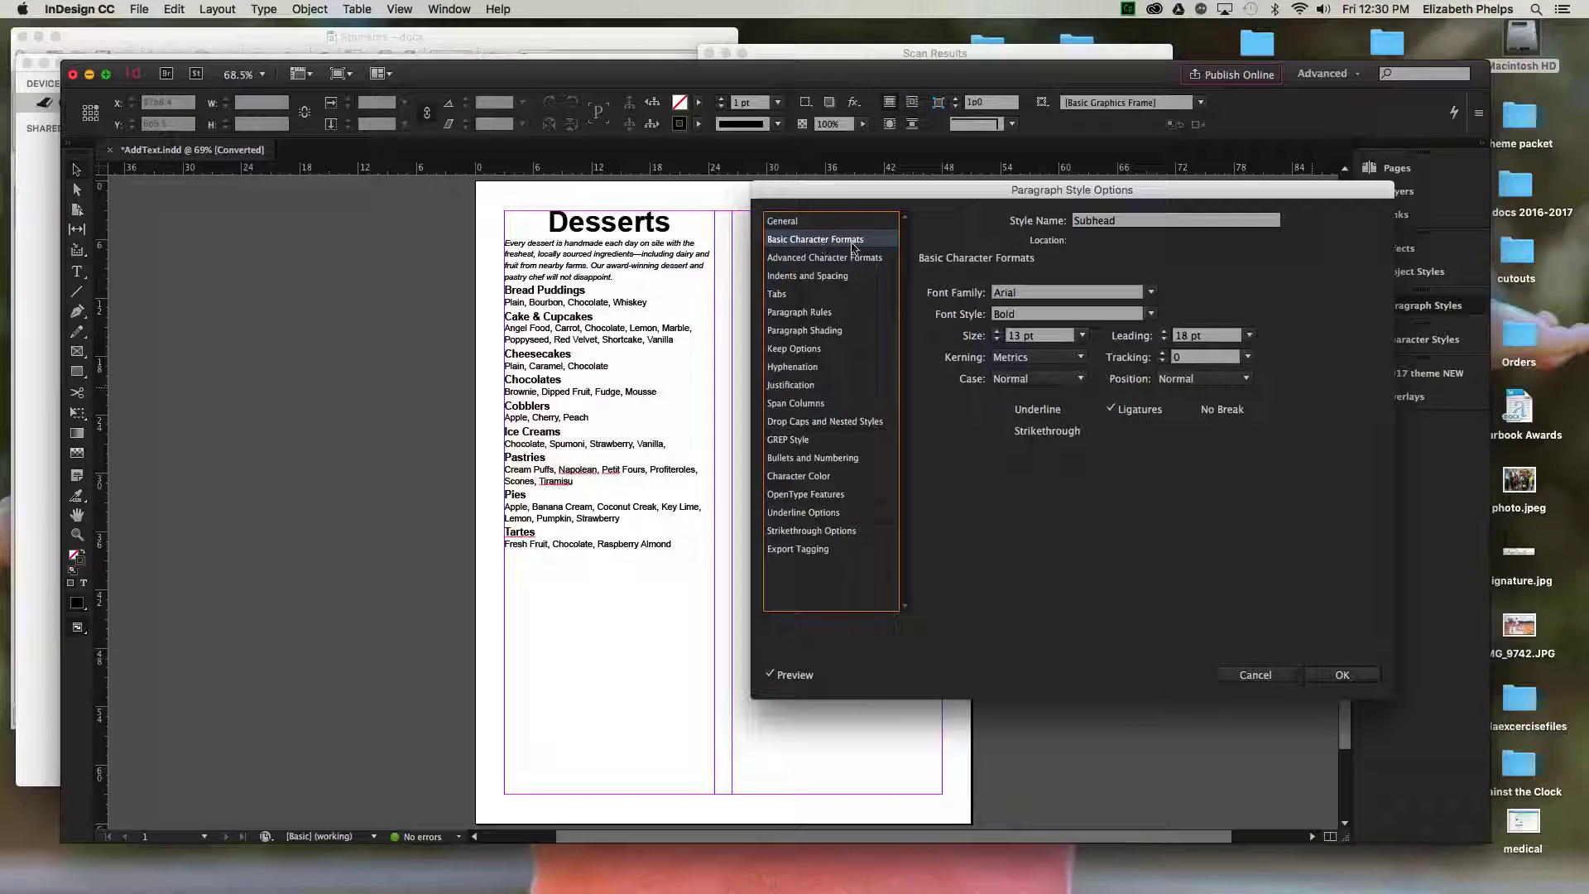
click(1165, 332)
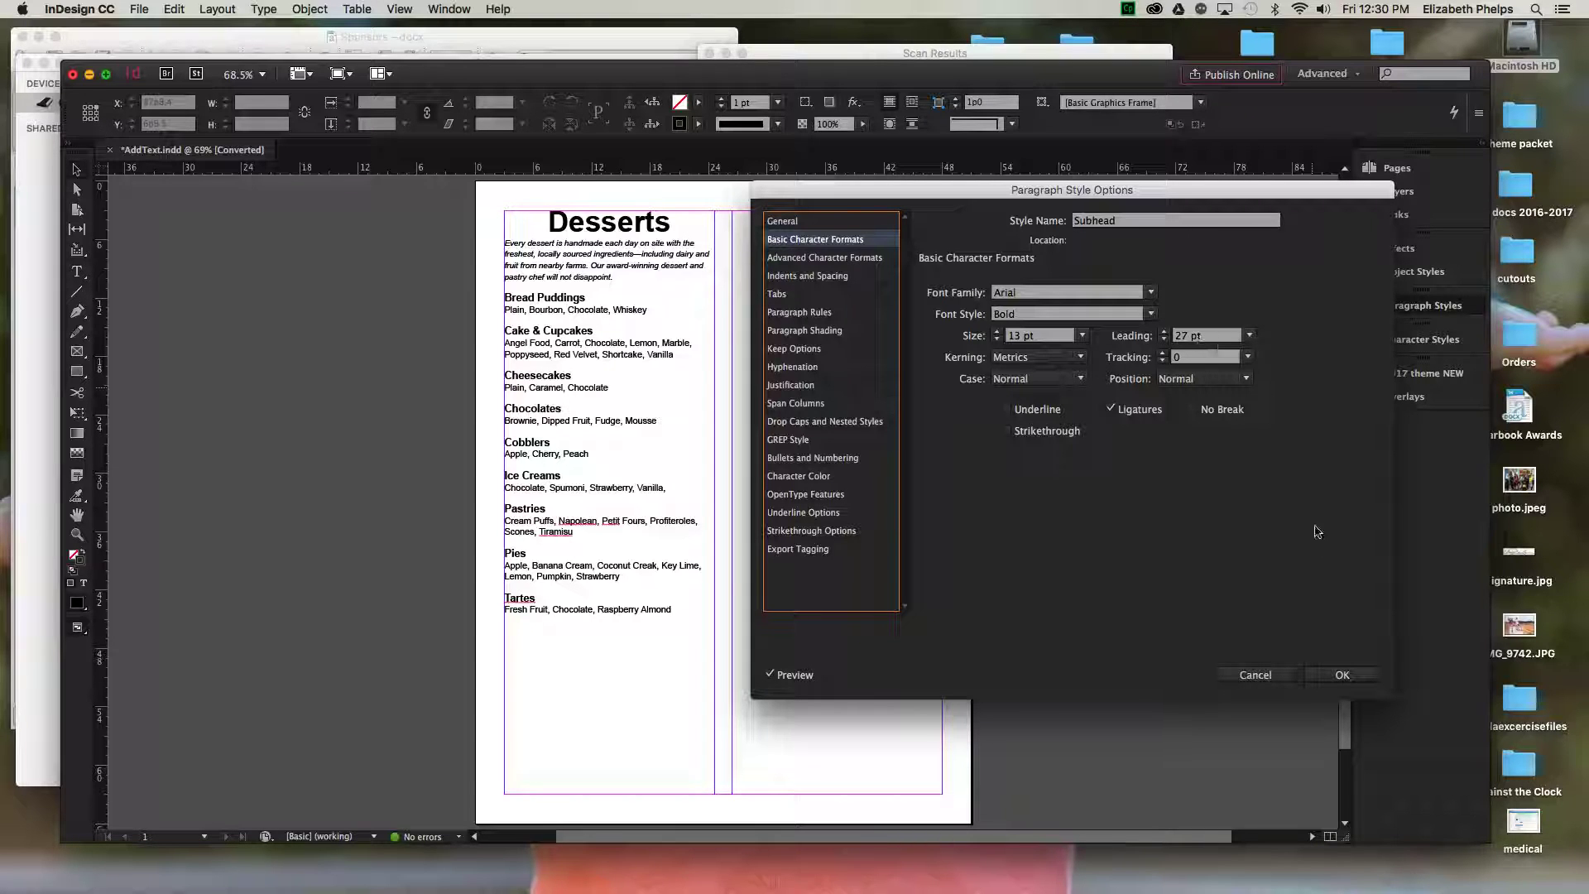
click(1327, 678)
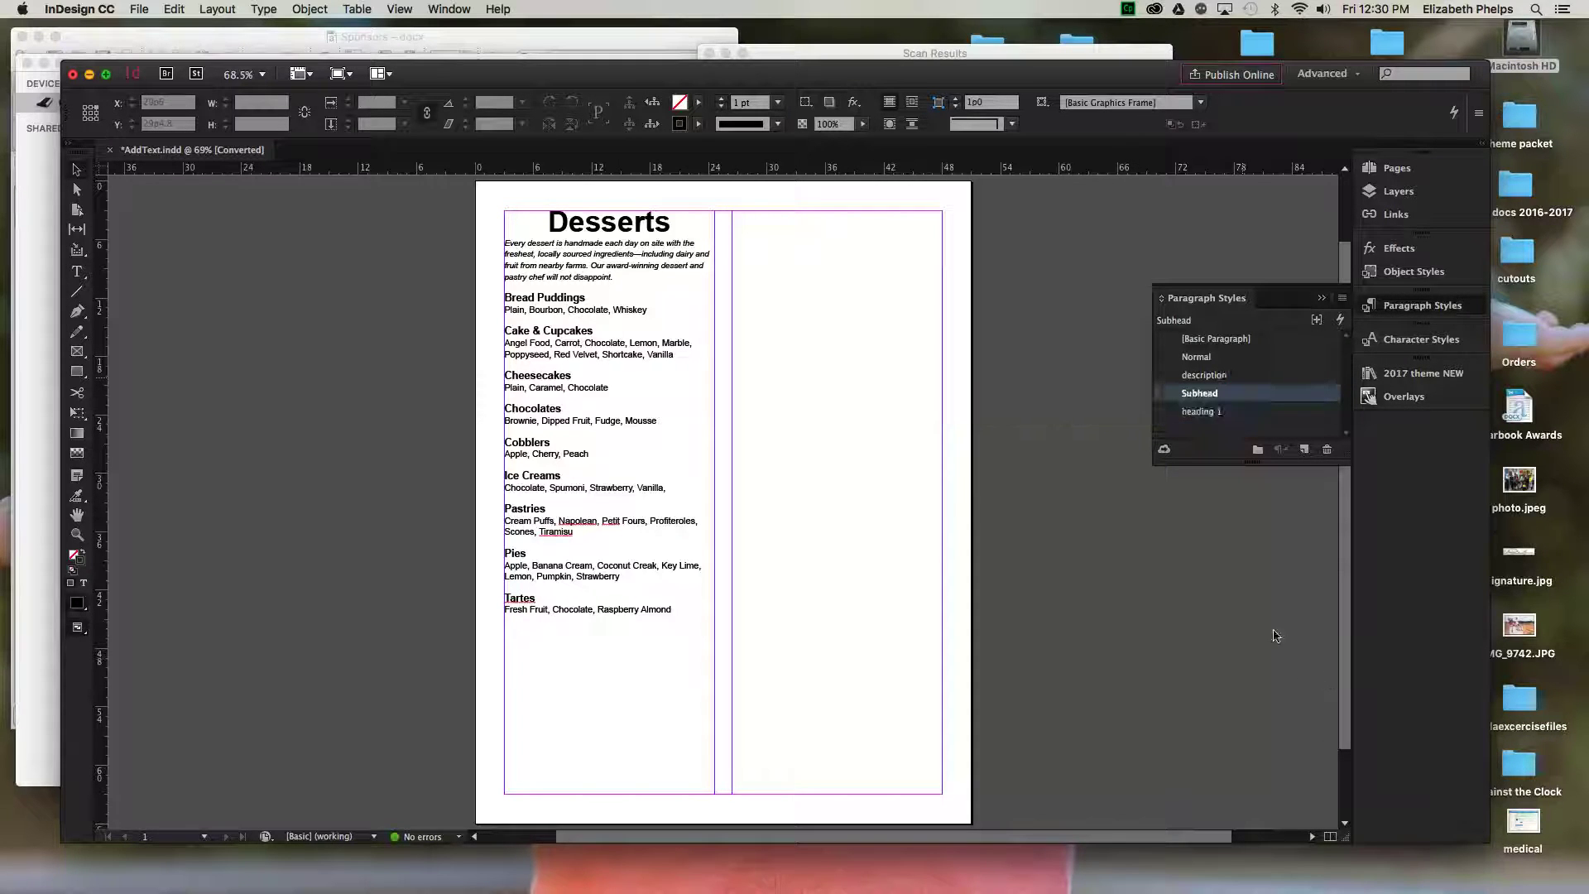
- Set the description paragraph style to Italic, 10 pt size with 13 pt leading
double_click(1204, 375)
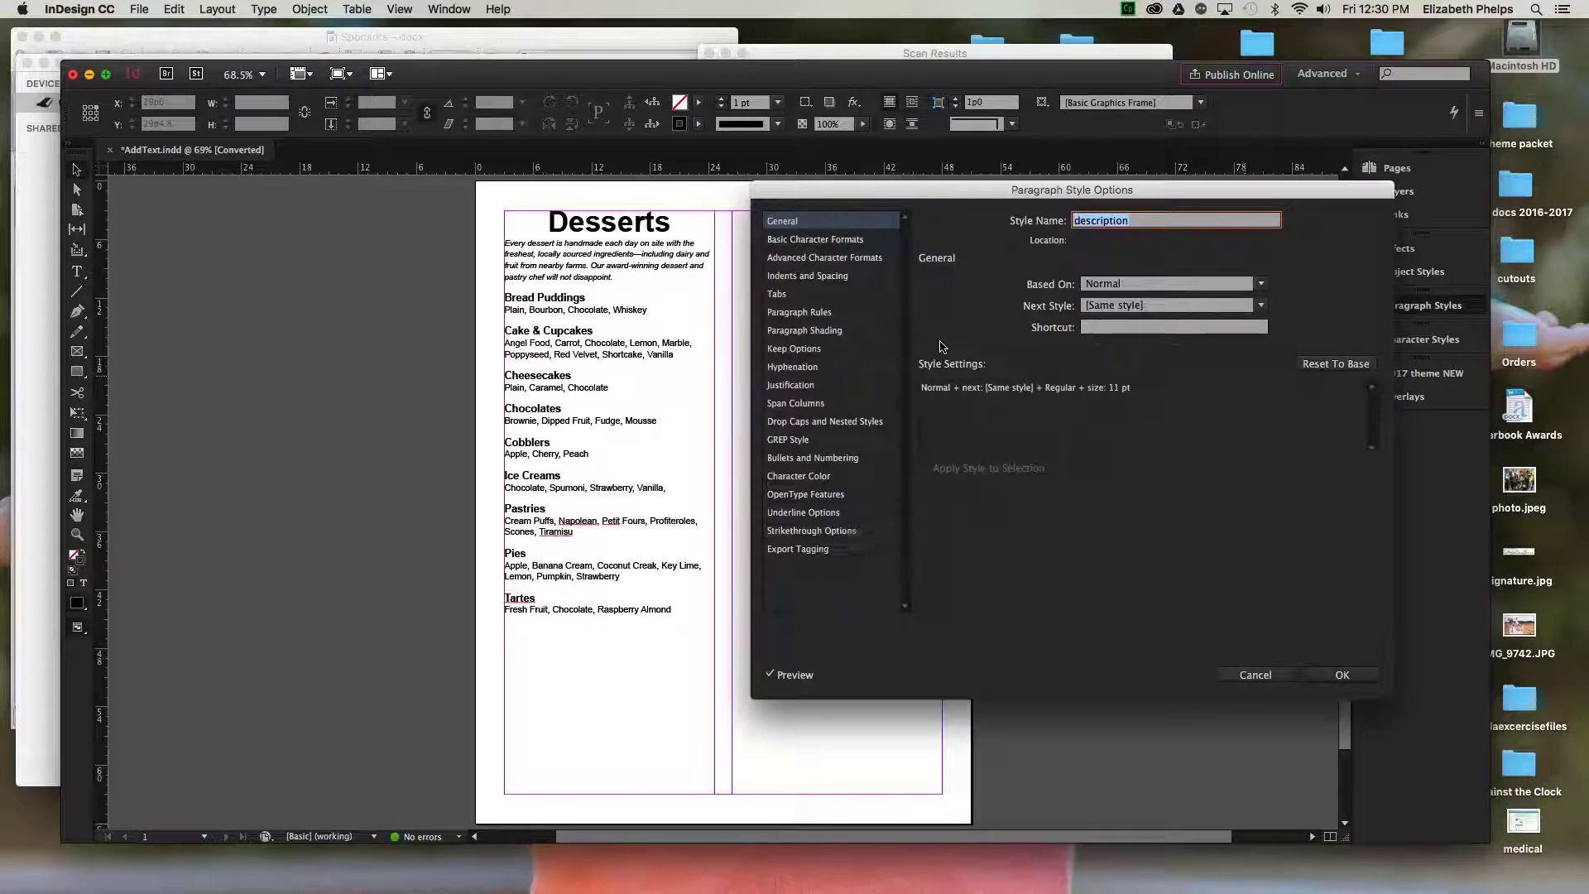
click(809, 243)
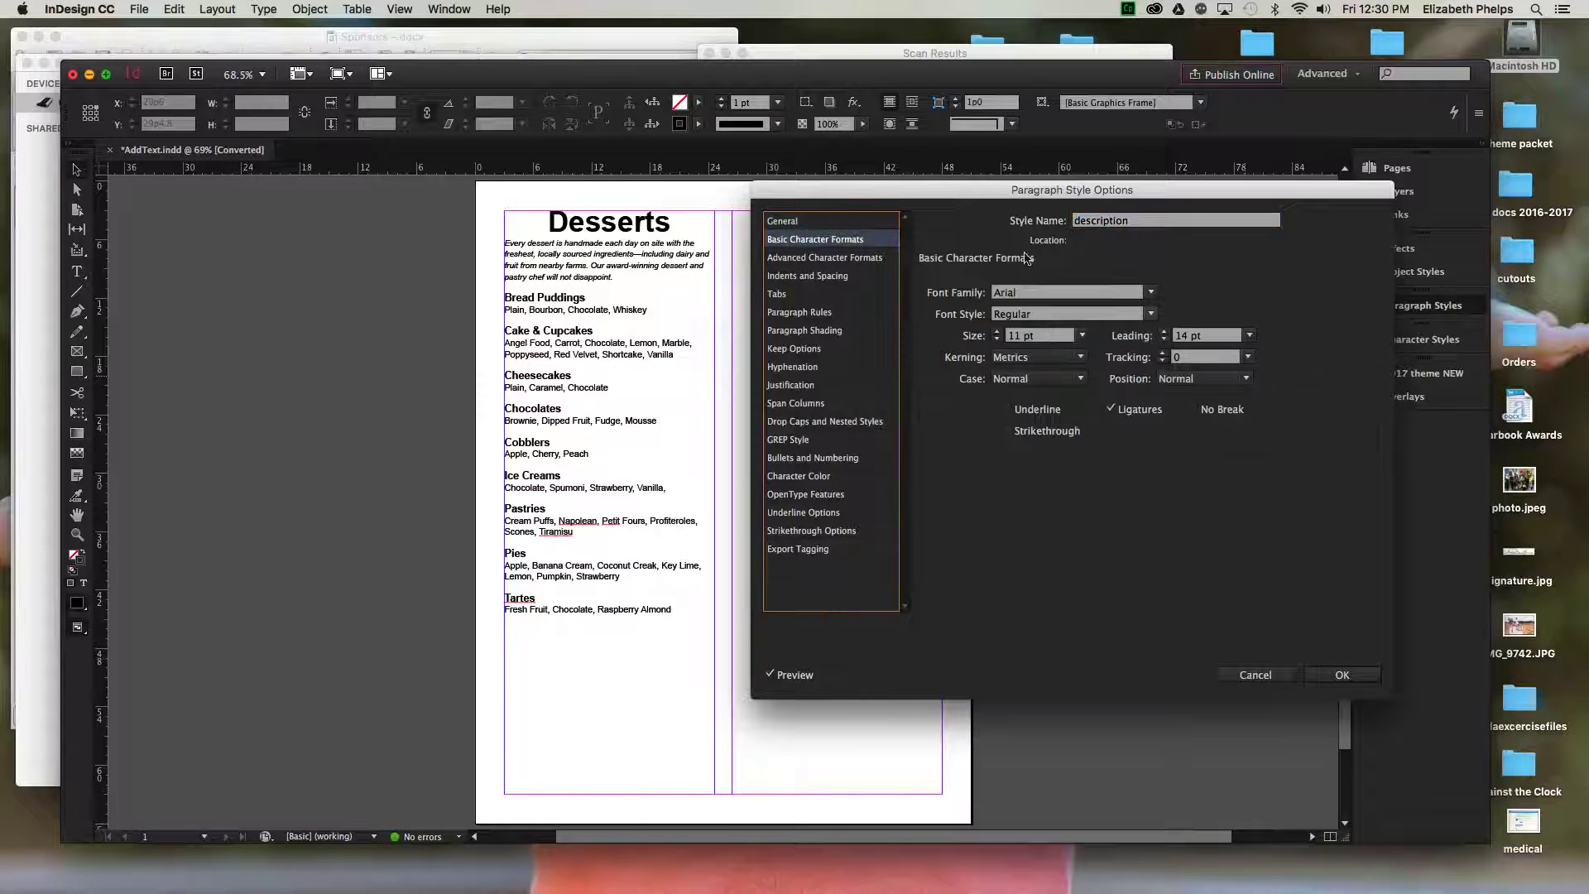
click(1150, 314)
click(1110, 349)
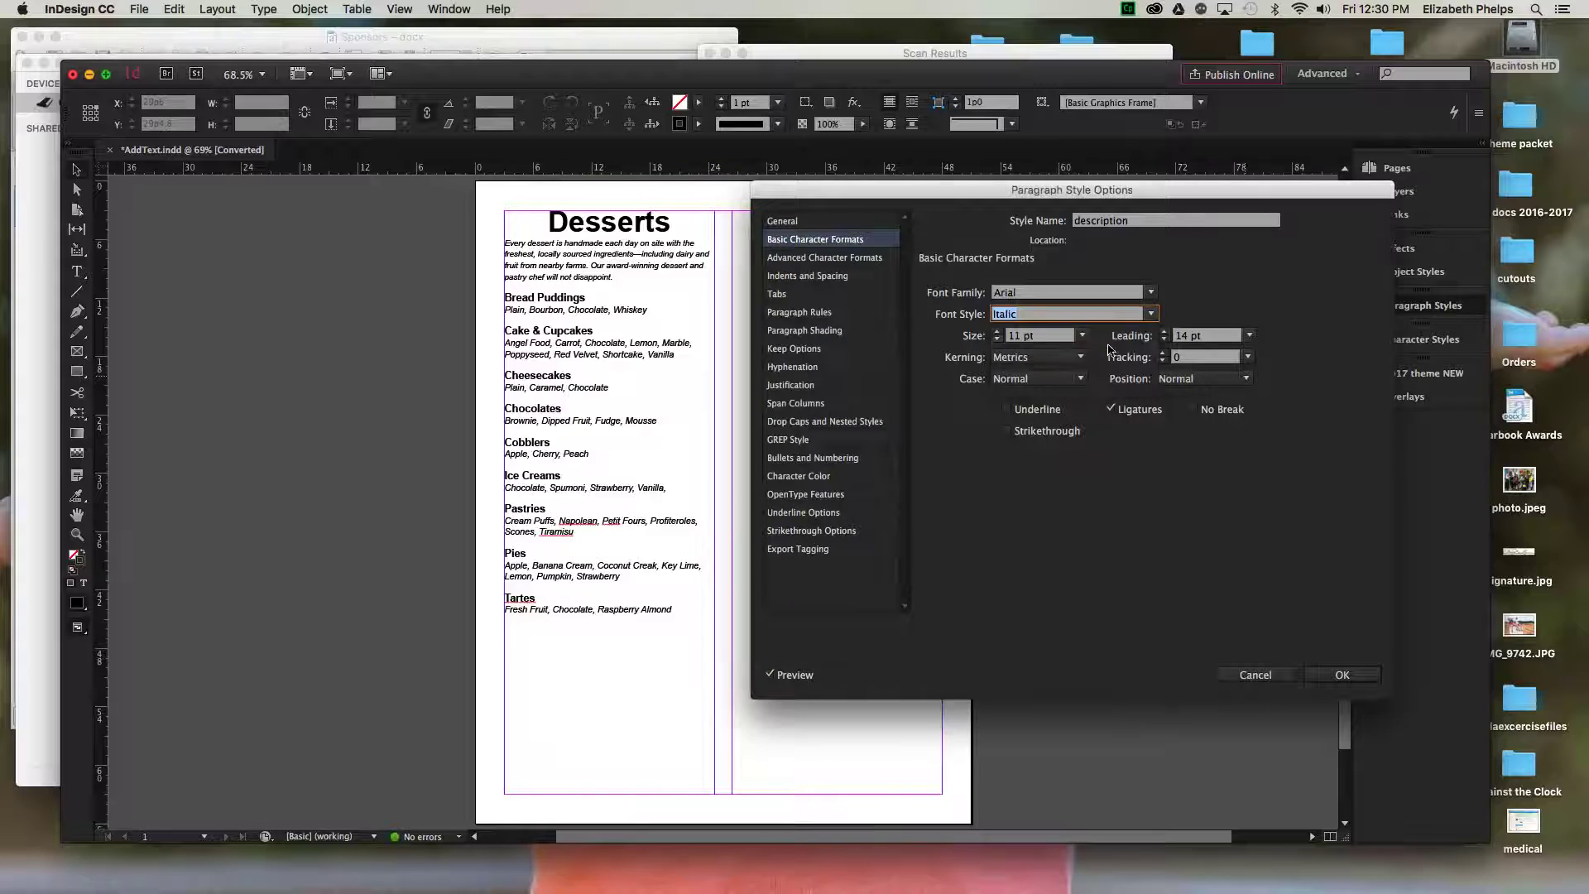
click(998, 339)
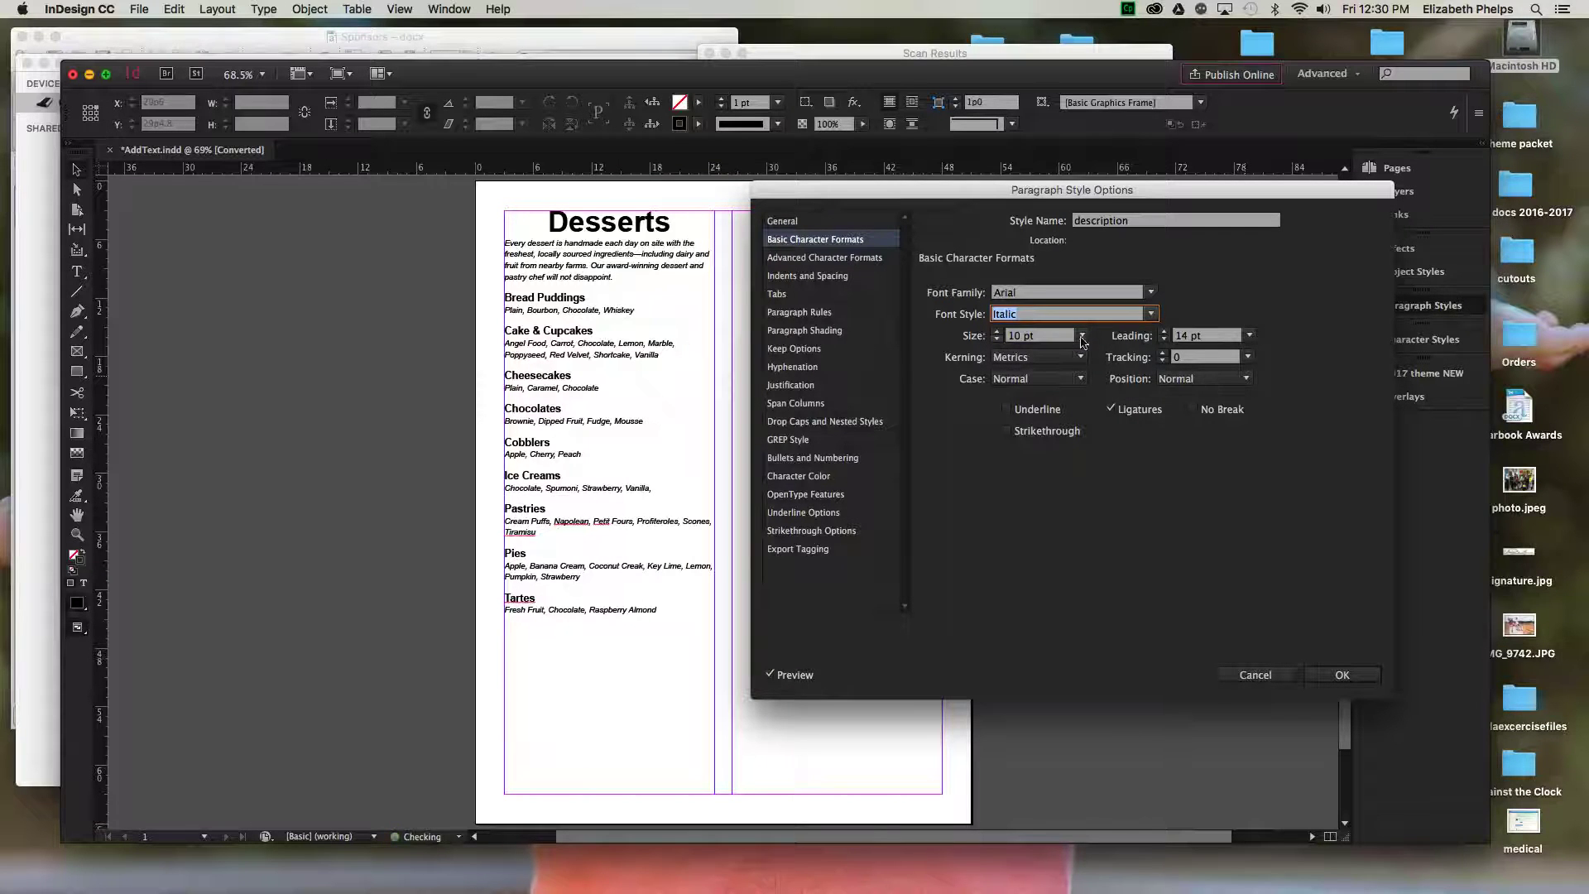
click(1164, 341)
click(1341, 674)
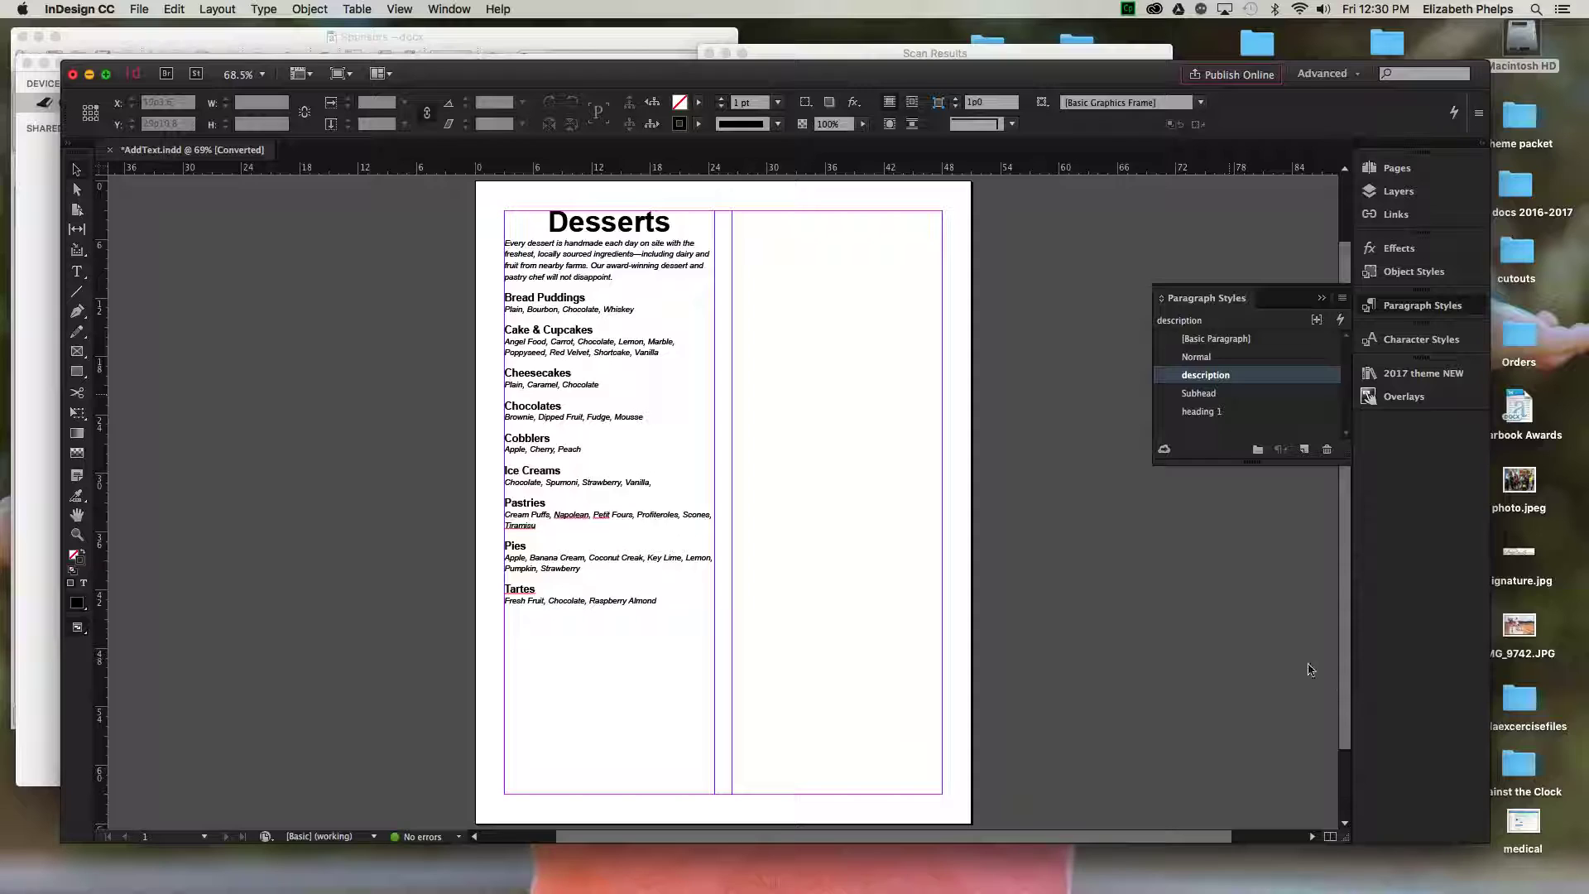
- Open the Subhead style's Character Color options and scroll through its swatches
click(1231, 396)
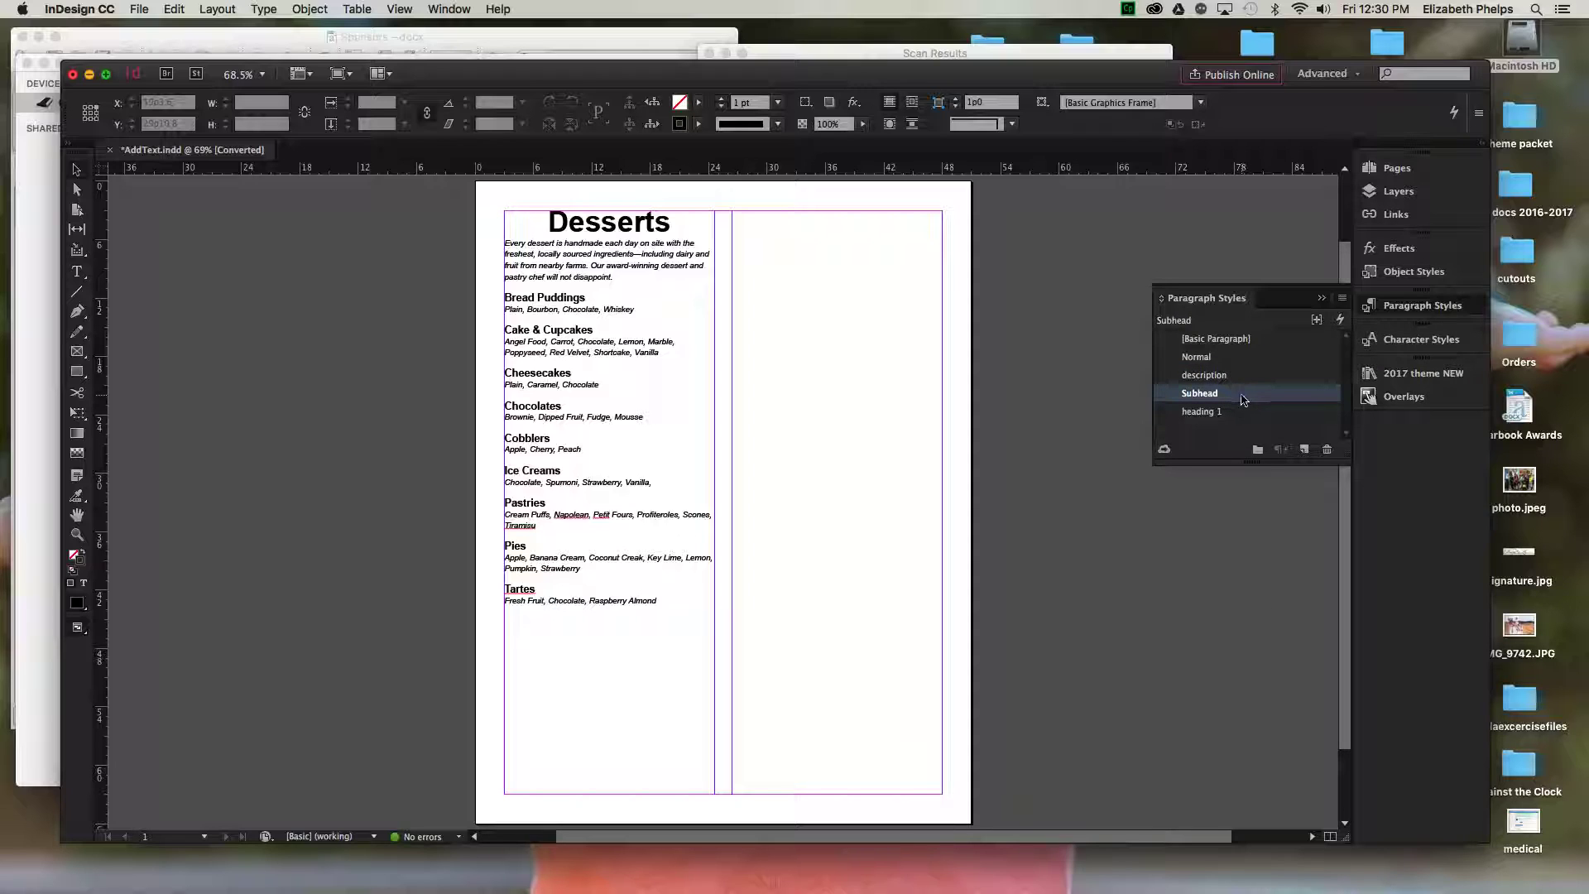
double_click(1298, 398)
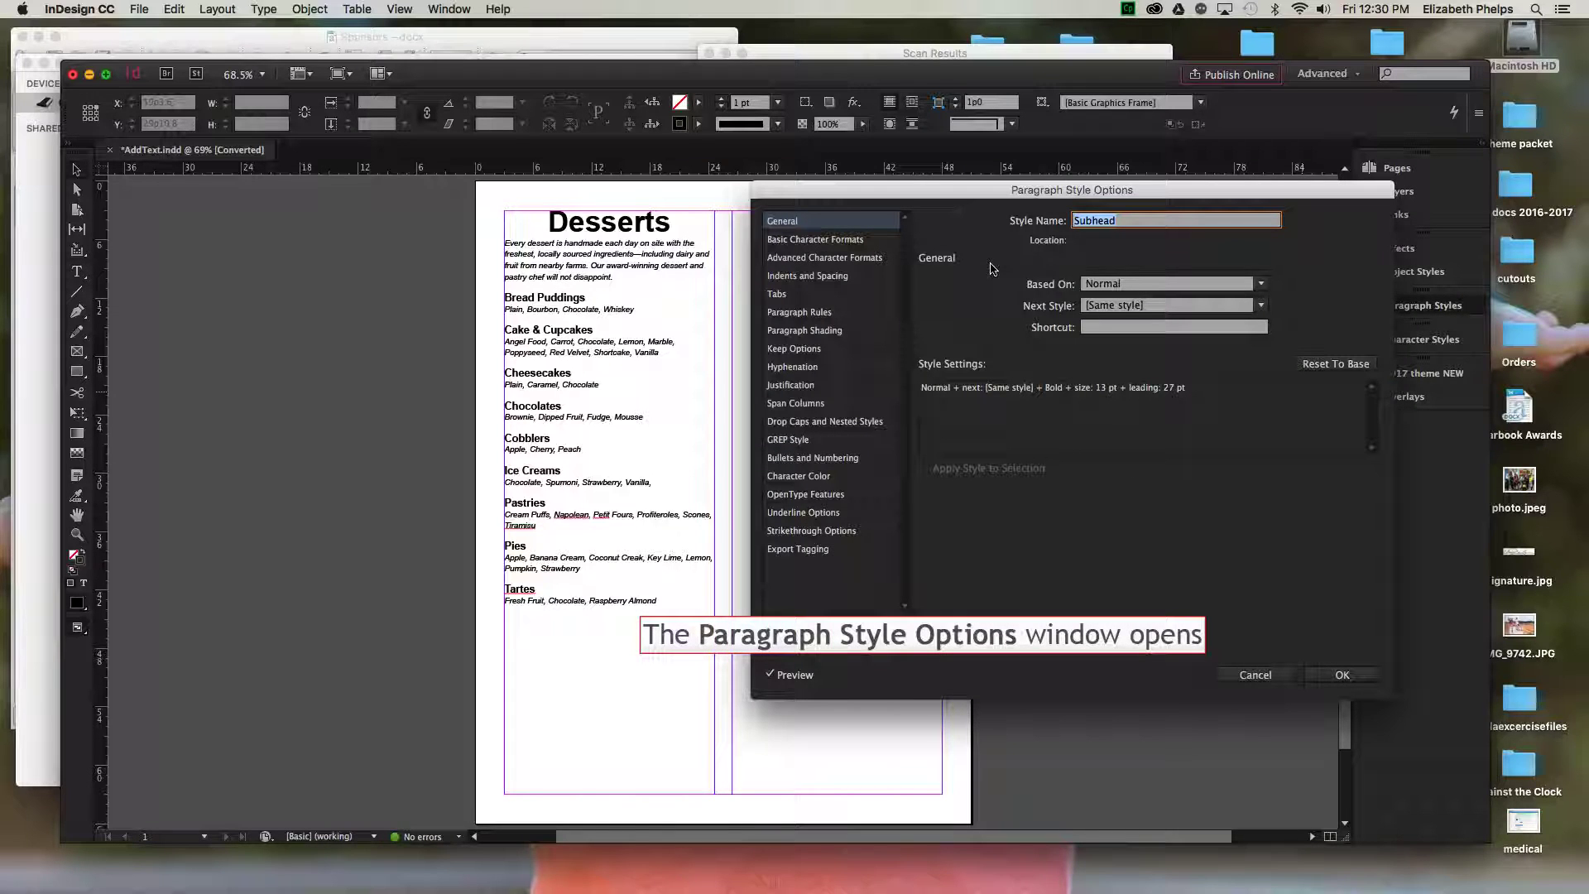
click(807, 478)
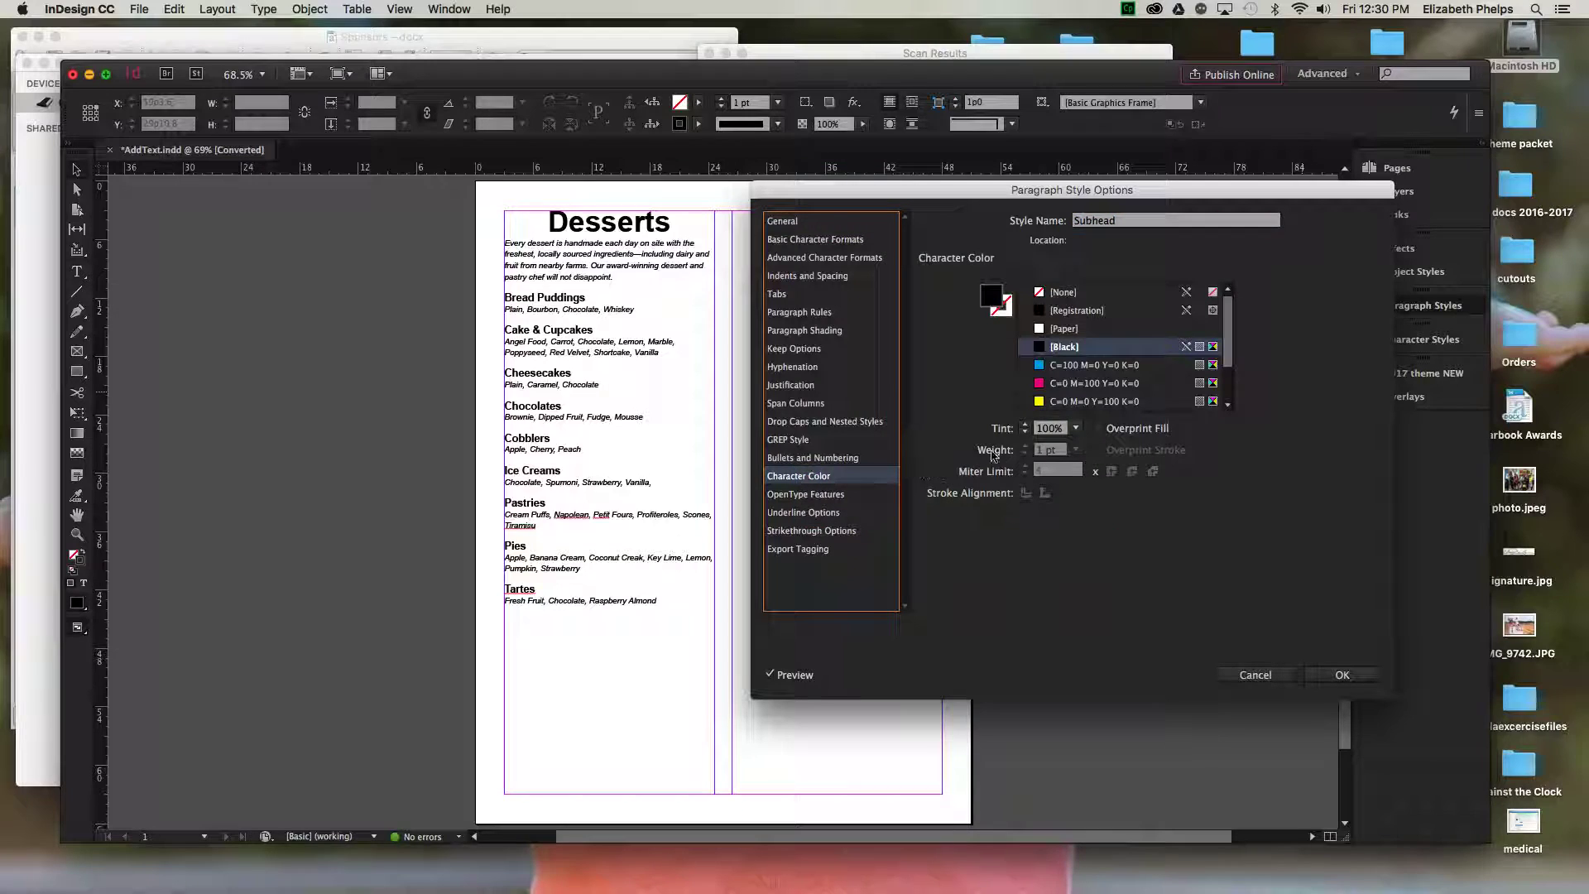
scroll(1063, 369, down, 1)
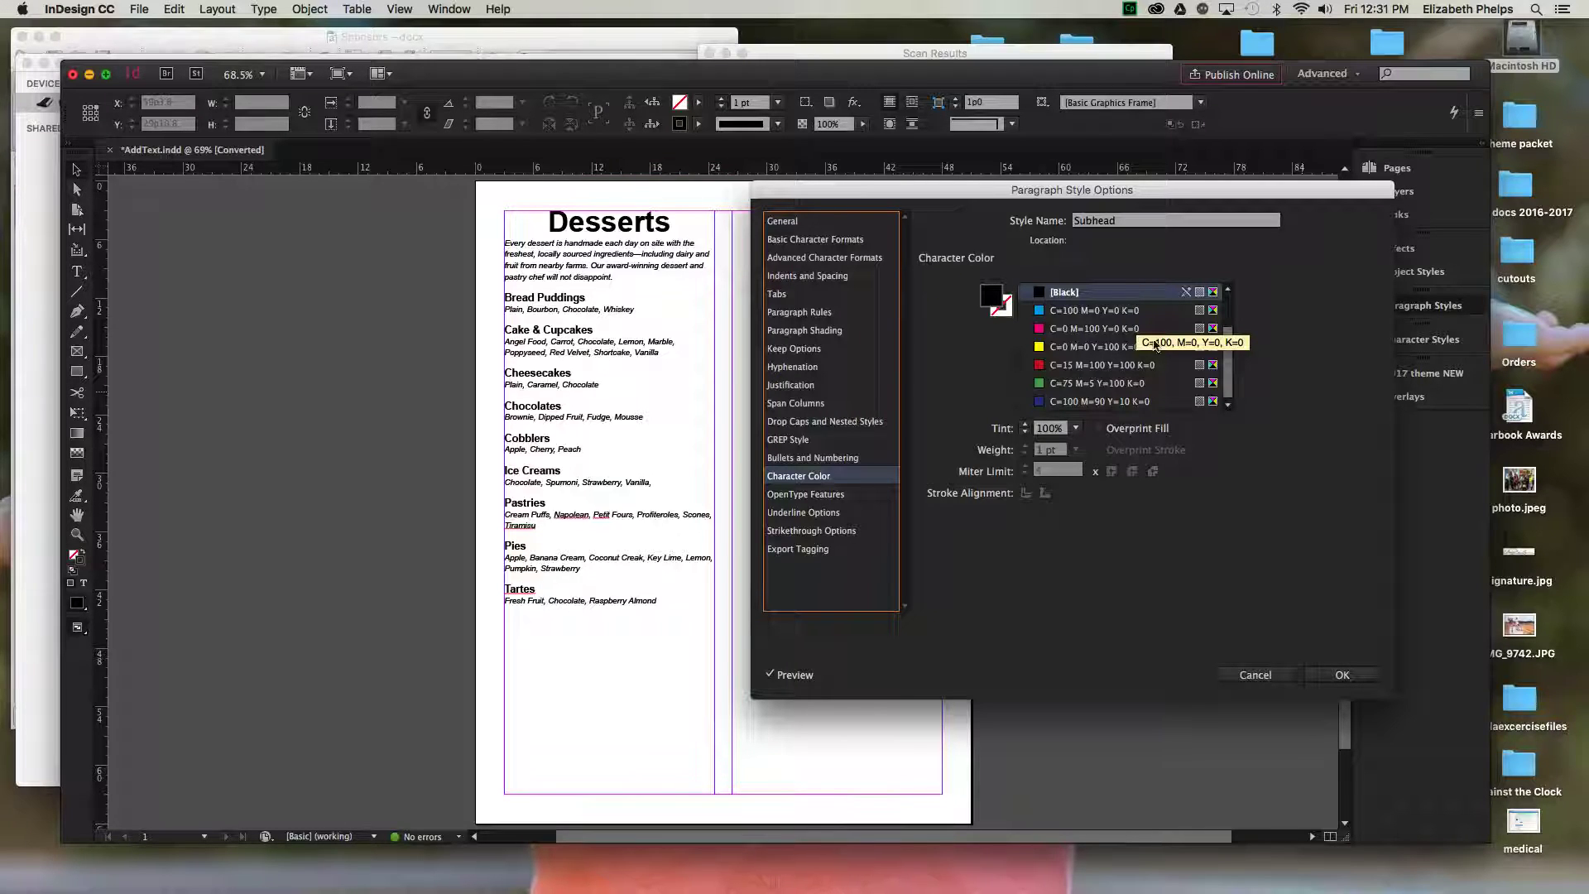
- Mix a light purple fill (C=24 M=42 Y=0 K=0) in the Color Picker and save it as a new swatch
click(1256, 675)
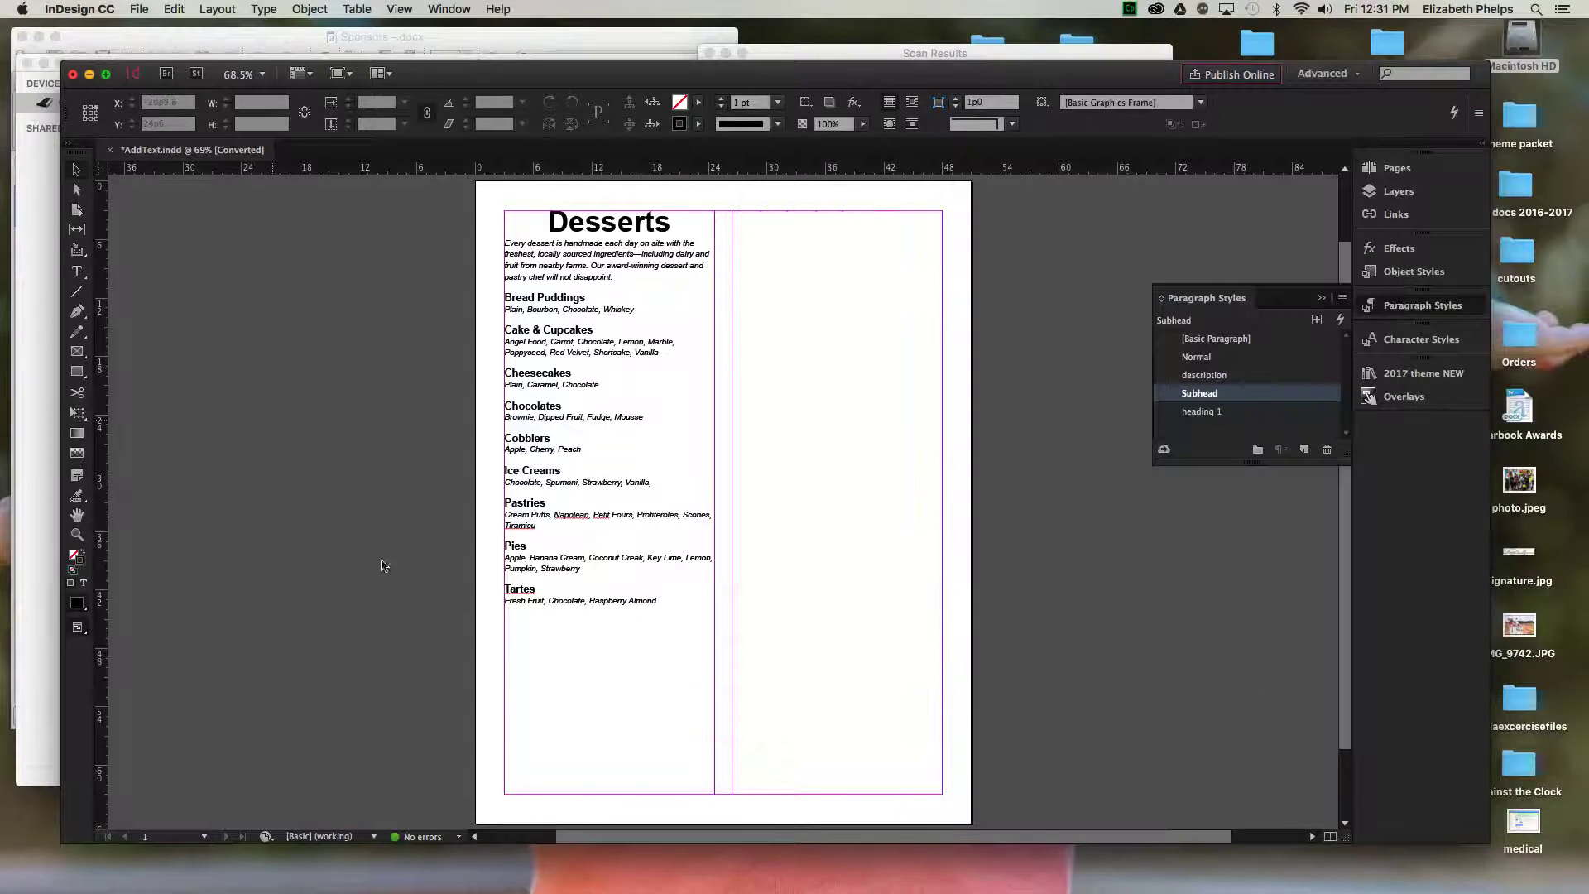
click(74, 554)
double_click(680, 103)
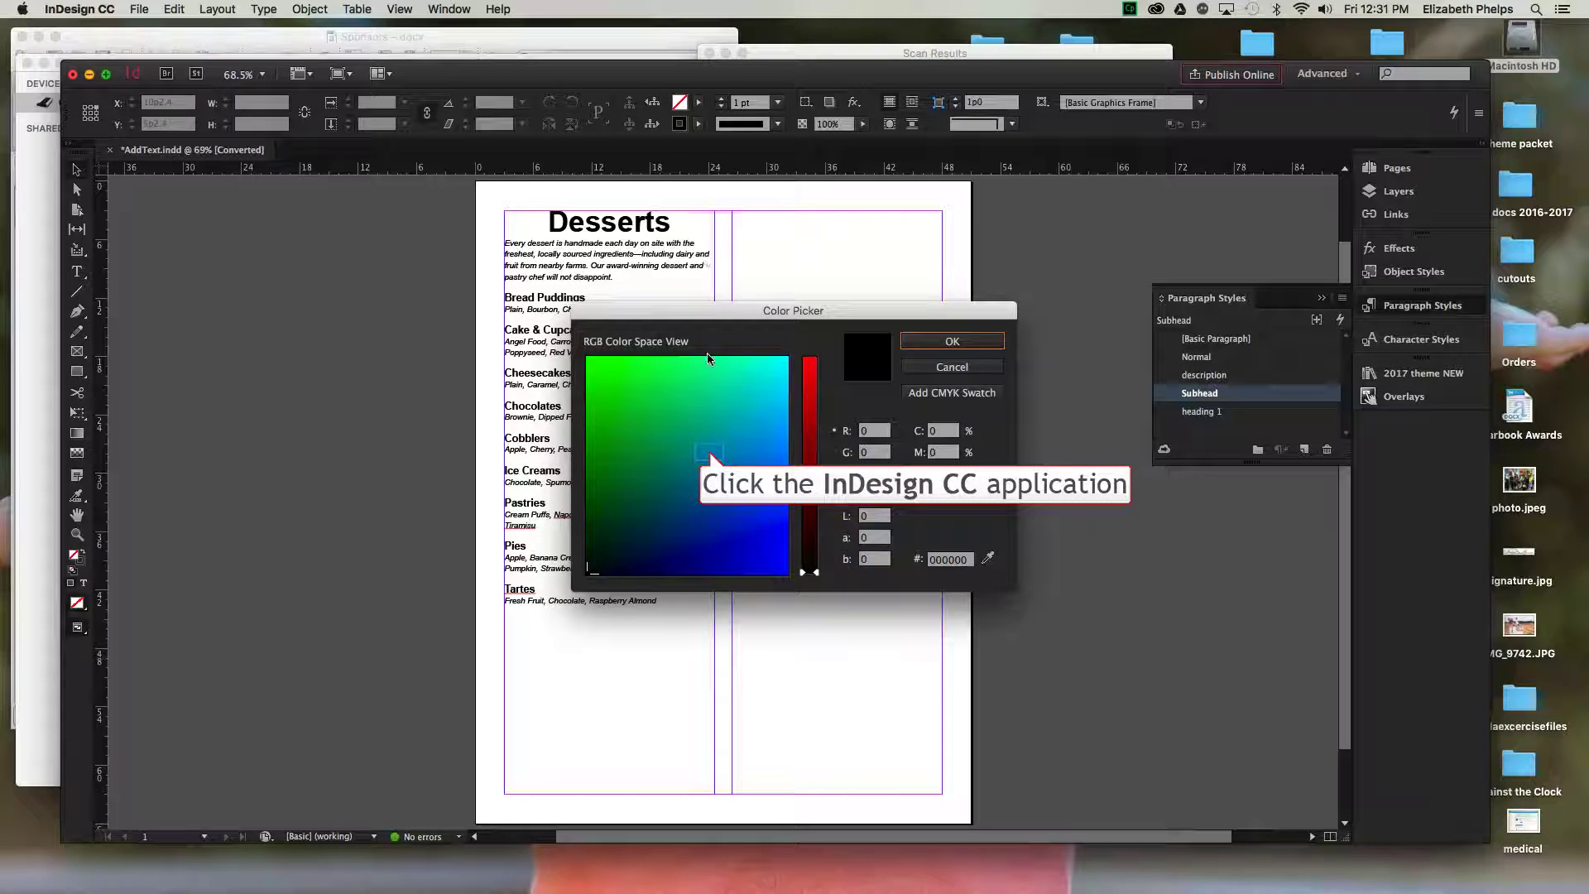
click(709, 454)
click(628, 421)
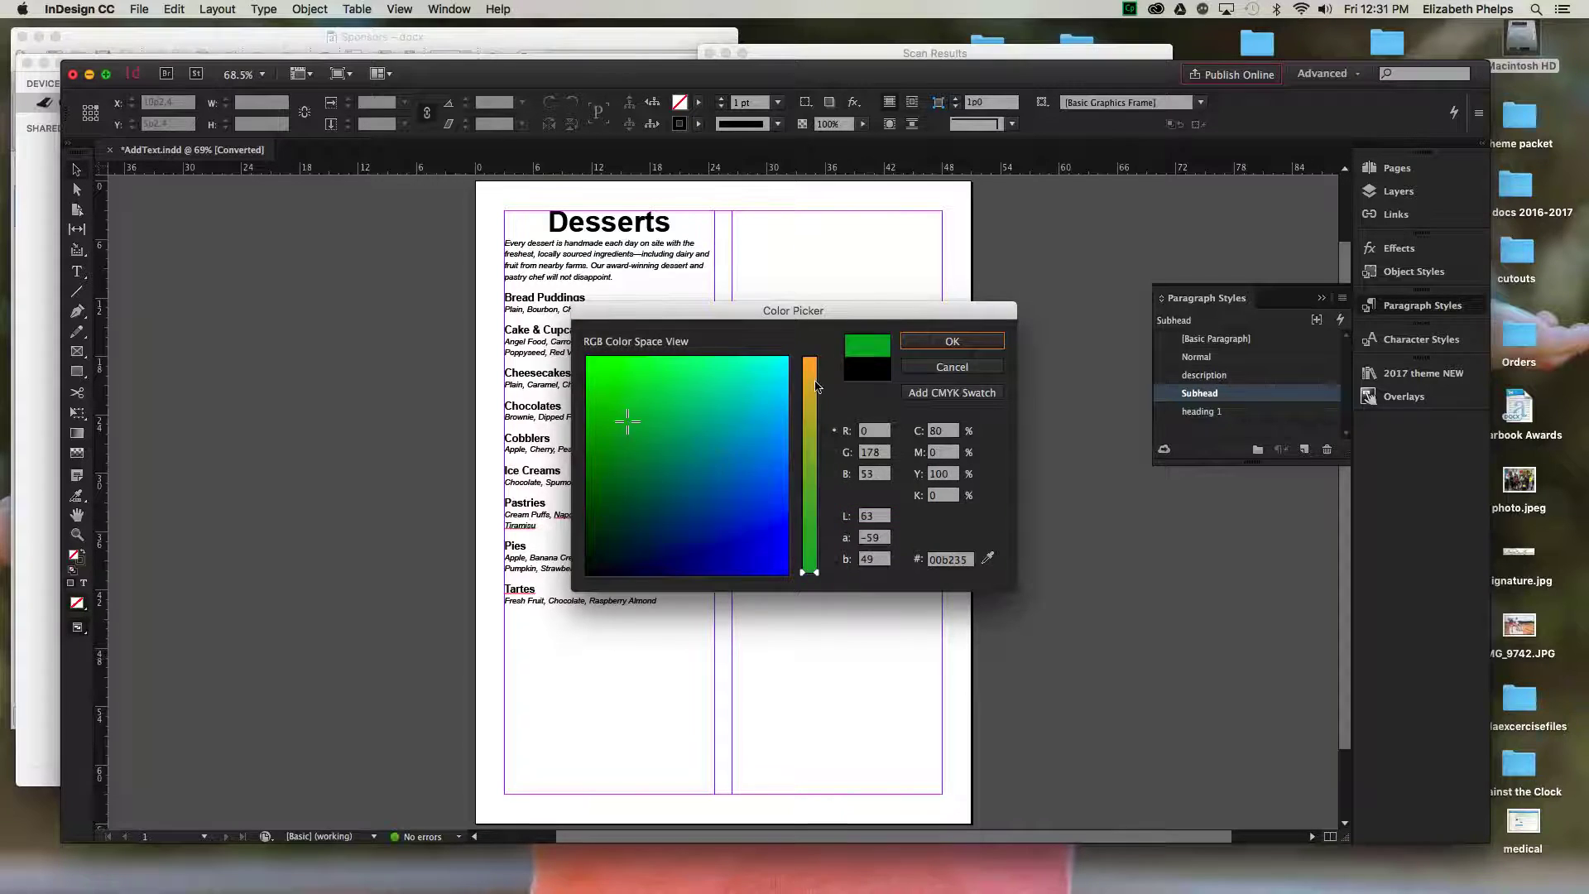
click(809, 410)
click(717, 432)
drag(717, 433, 750, 445)
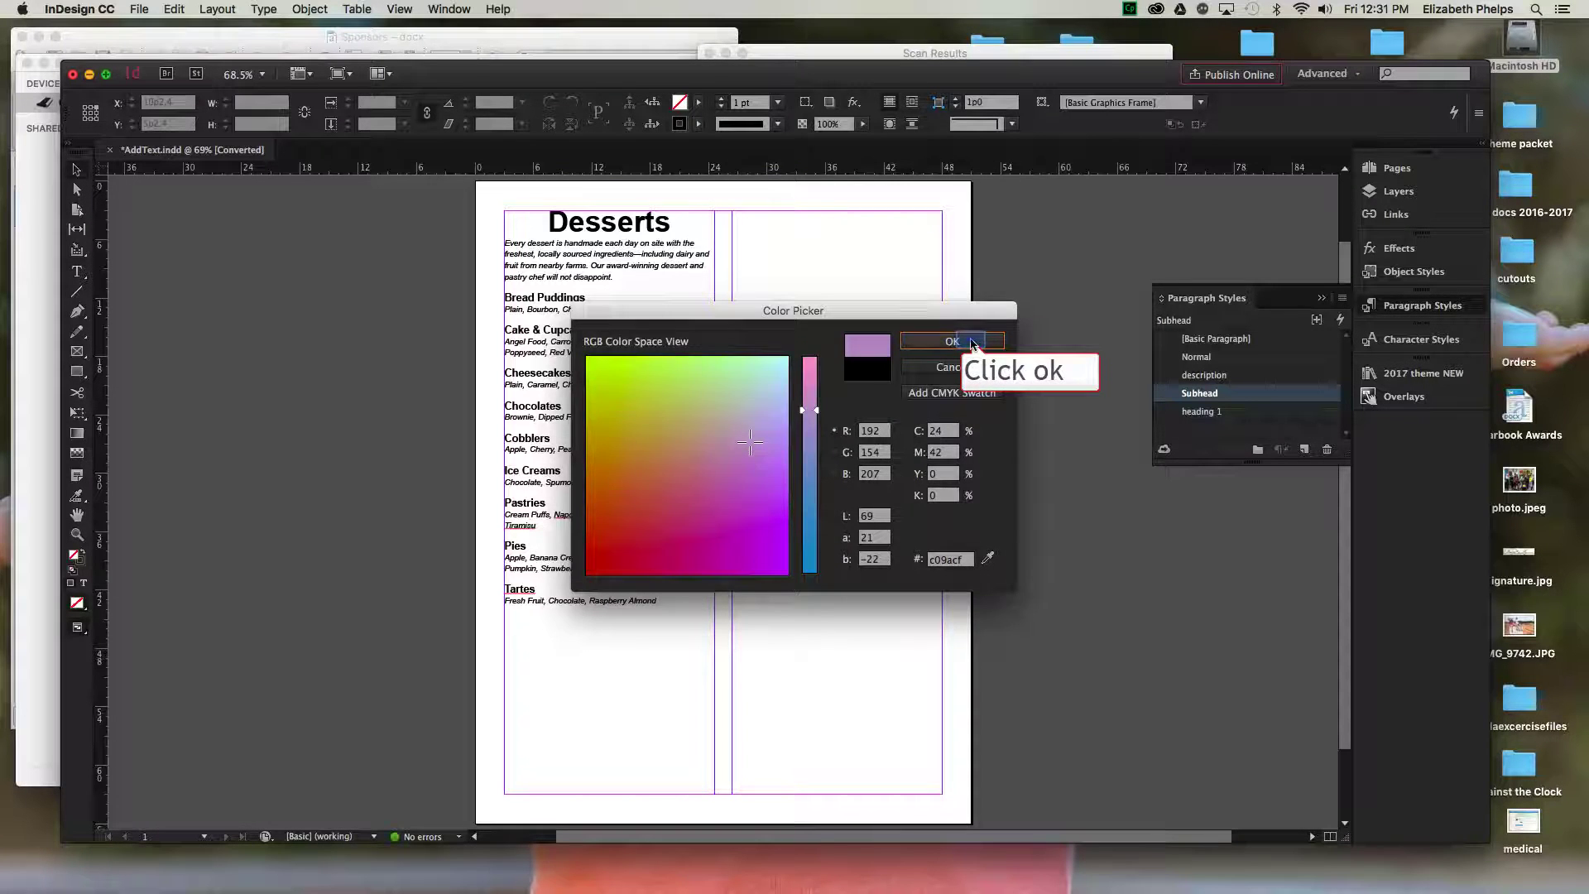
click(972, 342)
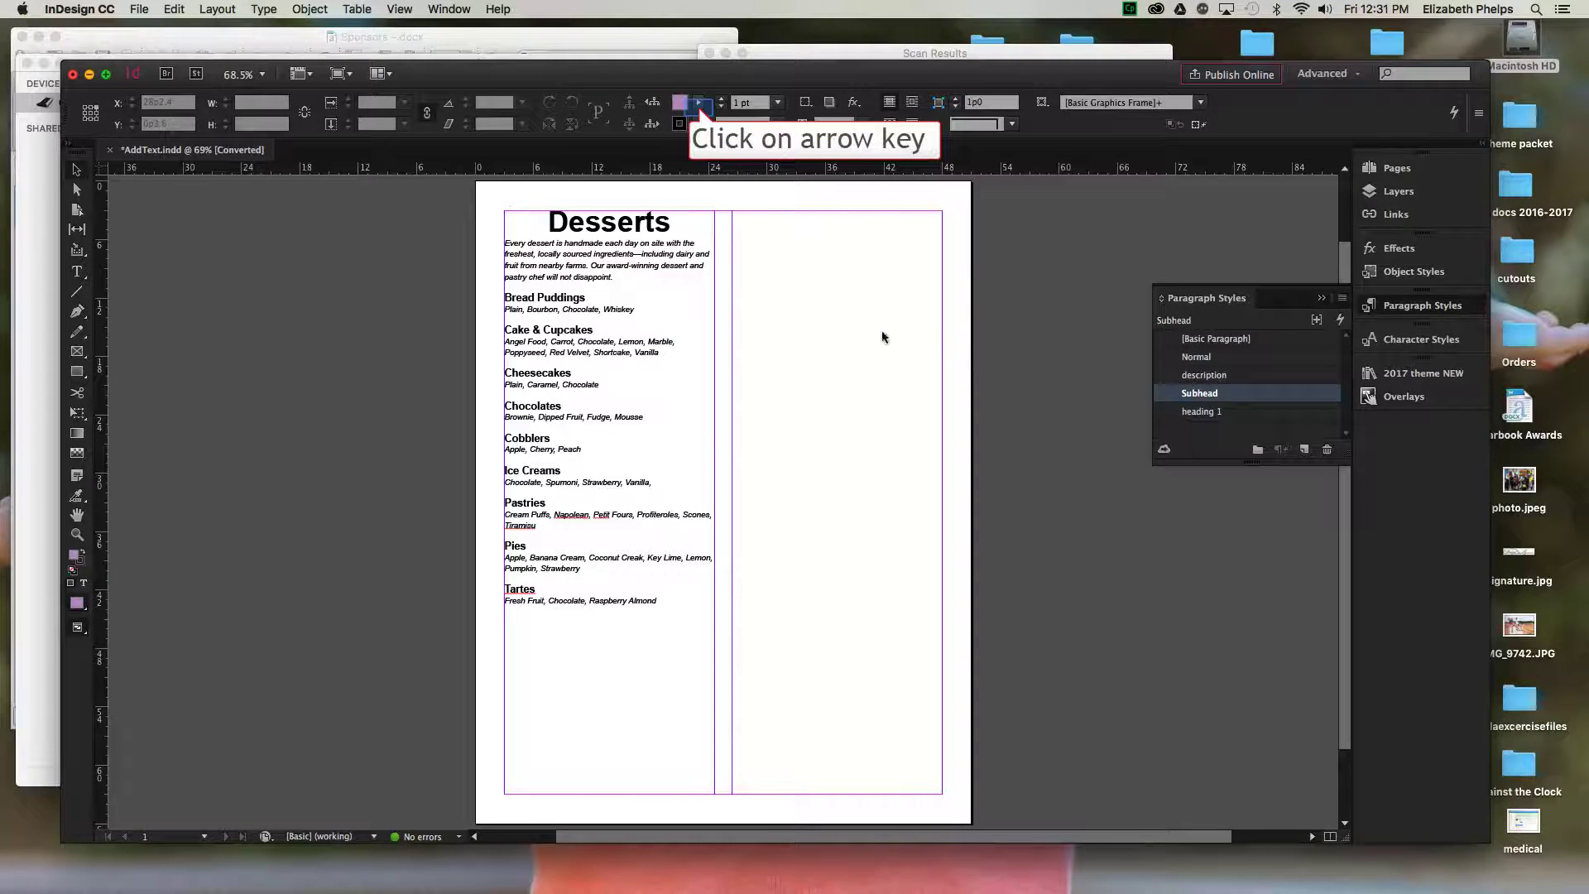
click(699, 106)
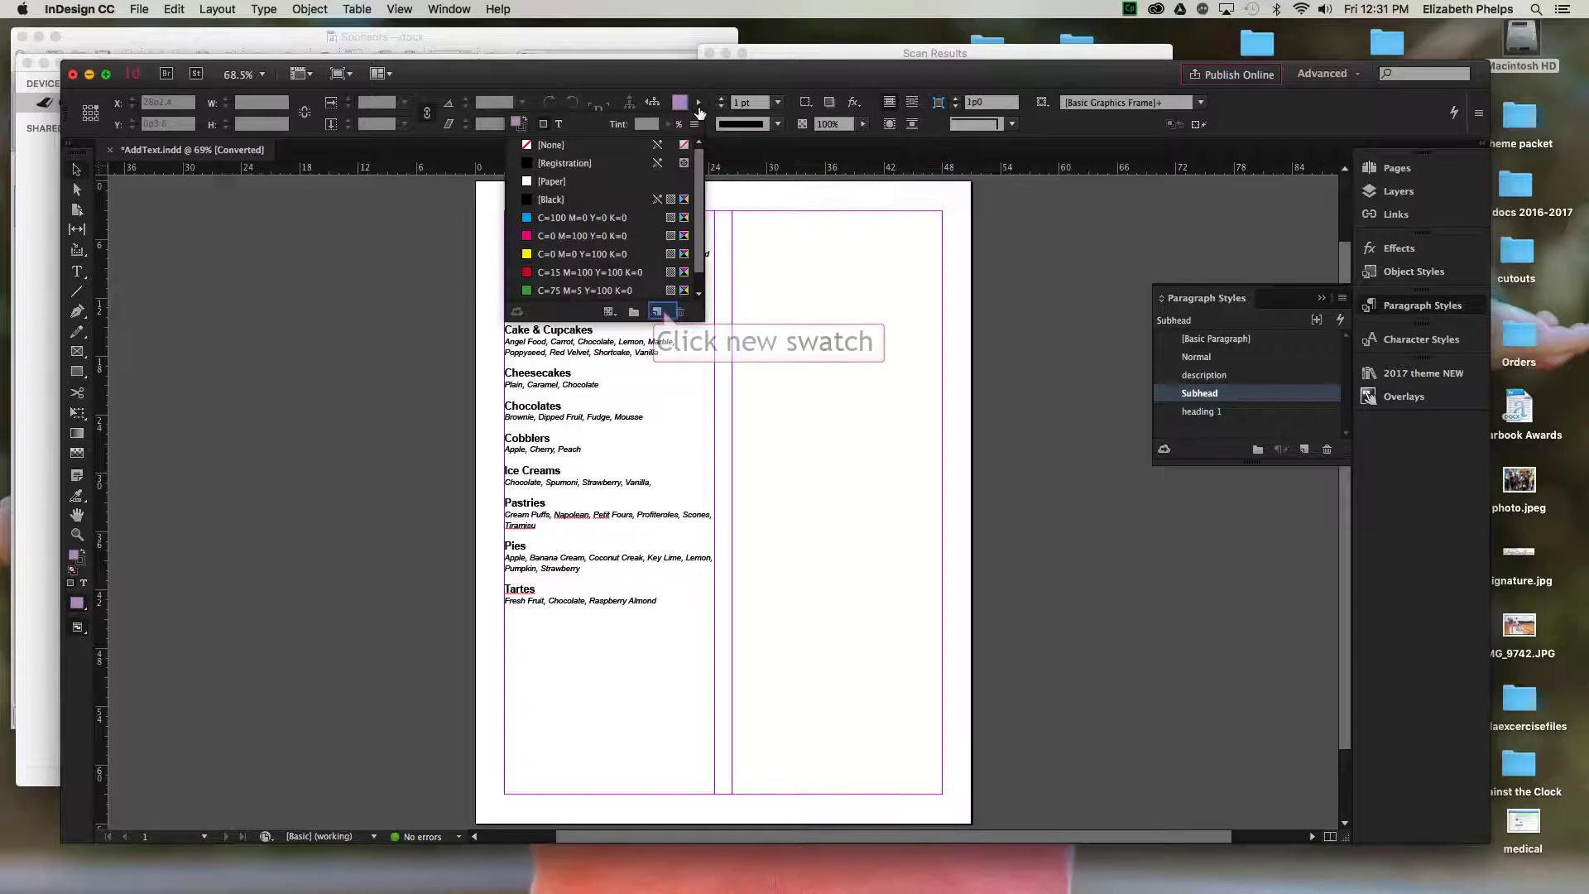
click(663, 313)
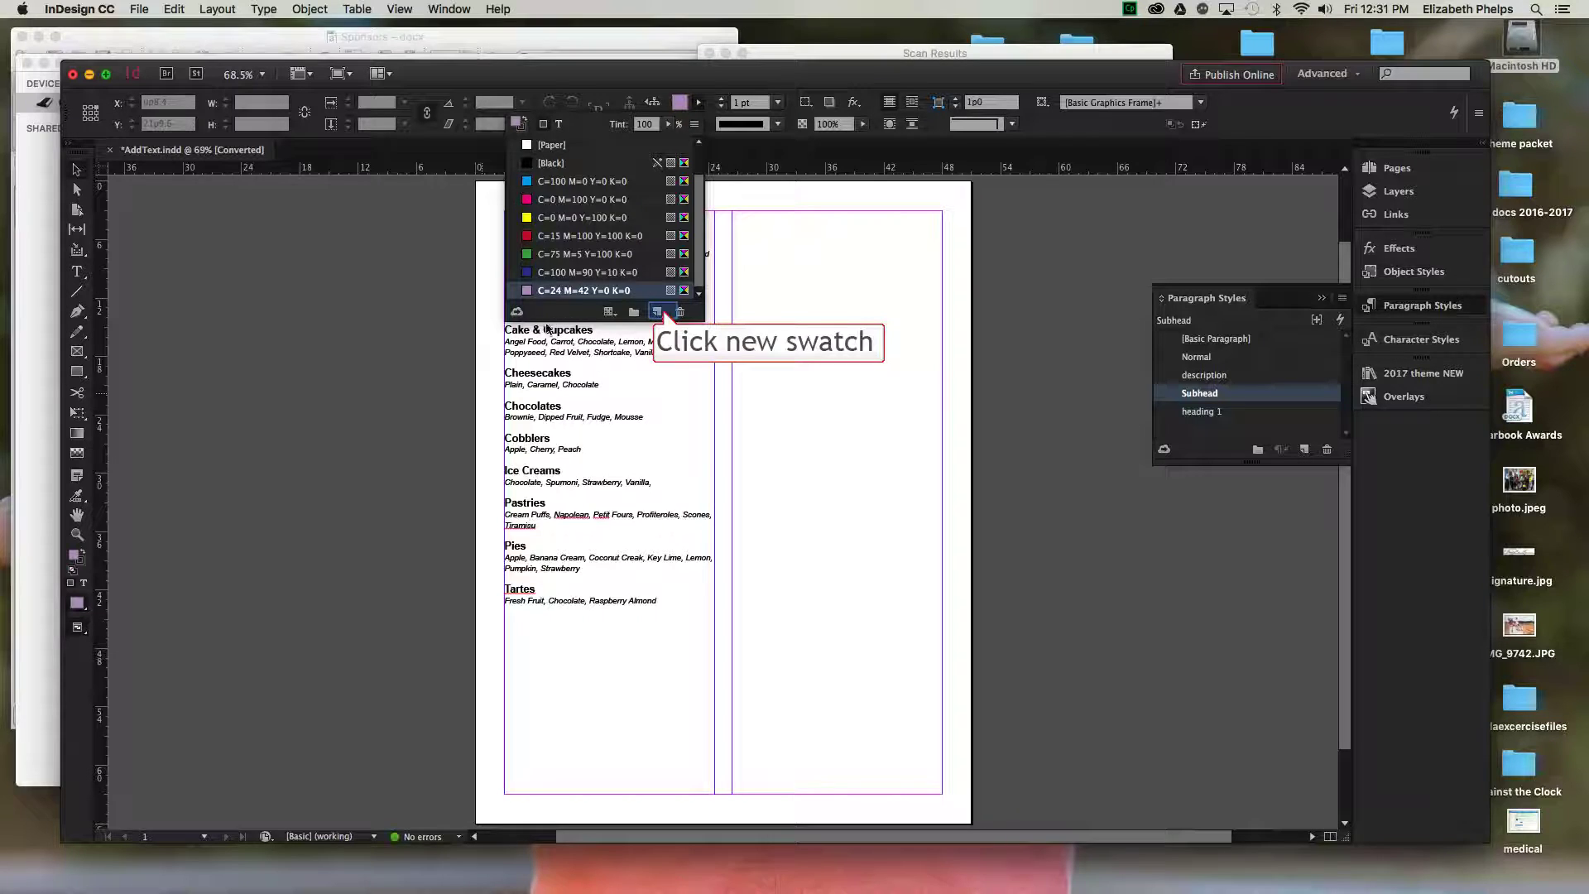
- Set the Subhead style's character colour to the C=24 M=42 Y=0 K=0 purple swatch
click(483, 398)
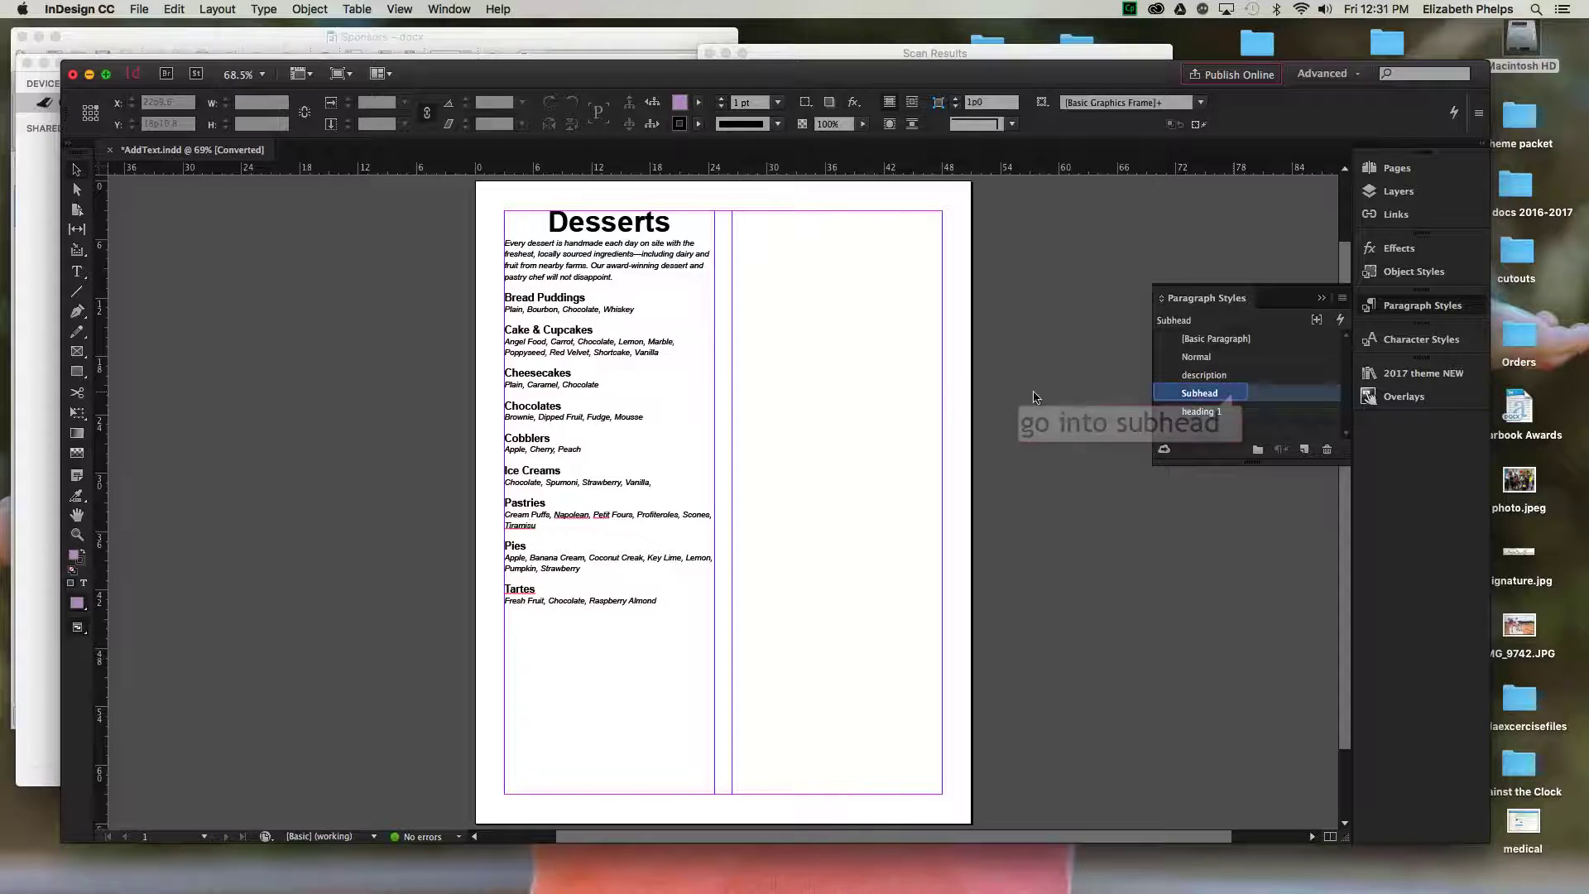
double_click(1233, 394)
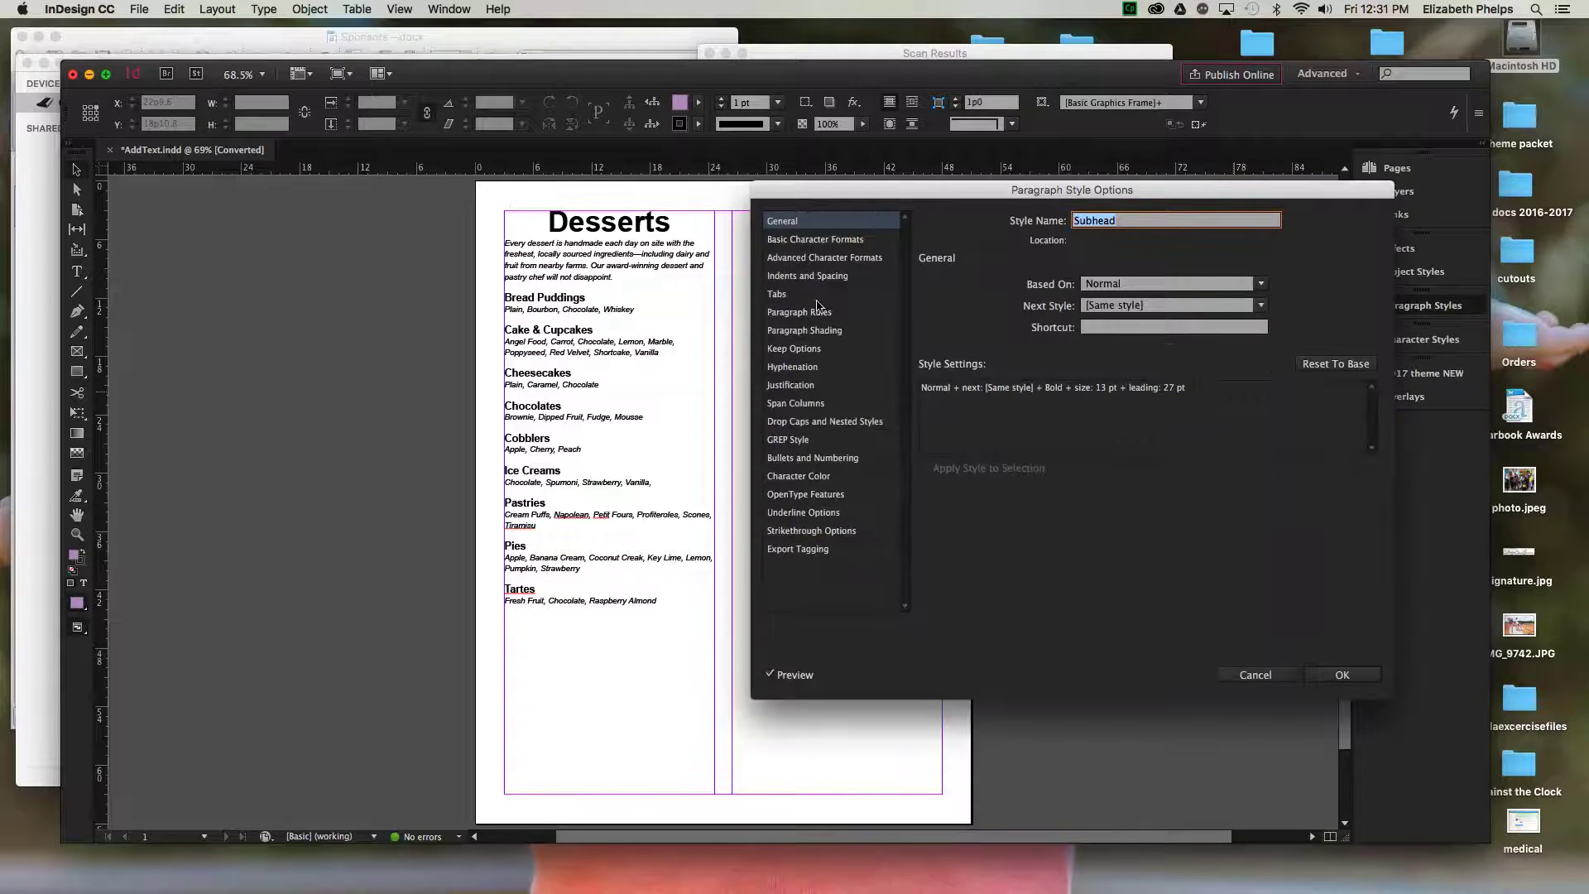
click(828, 490)
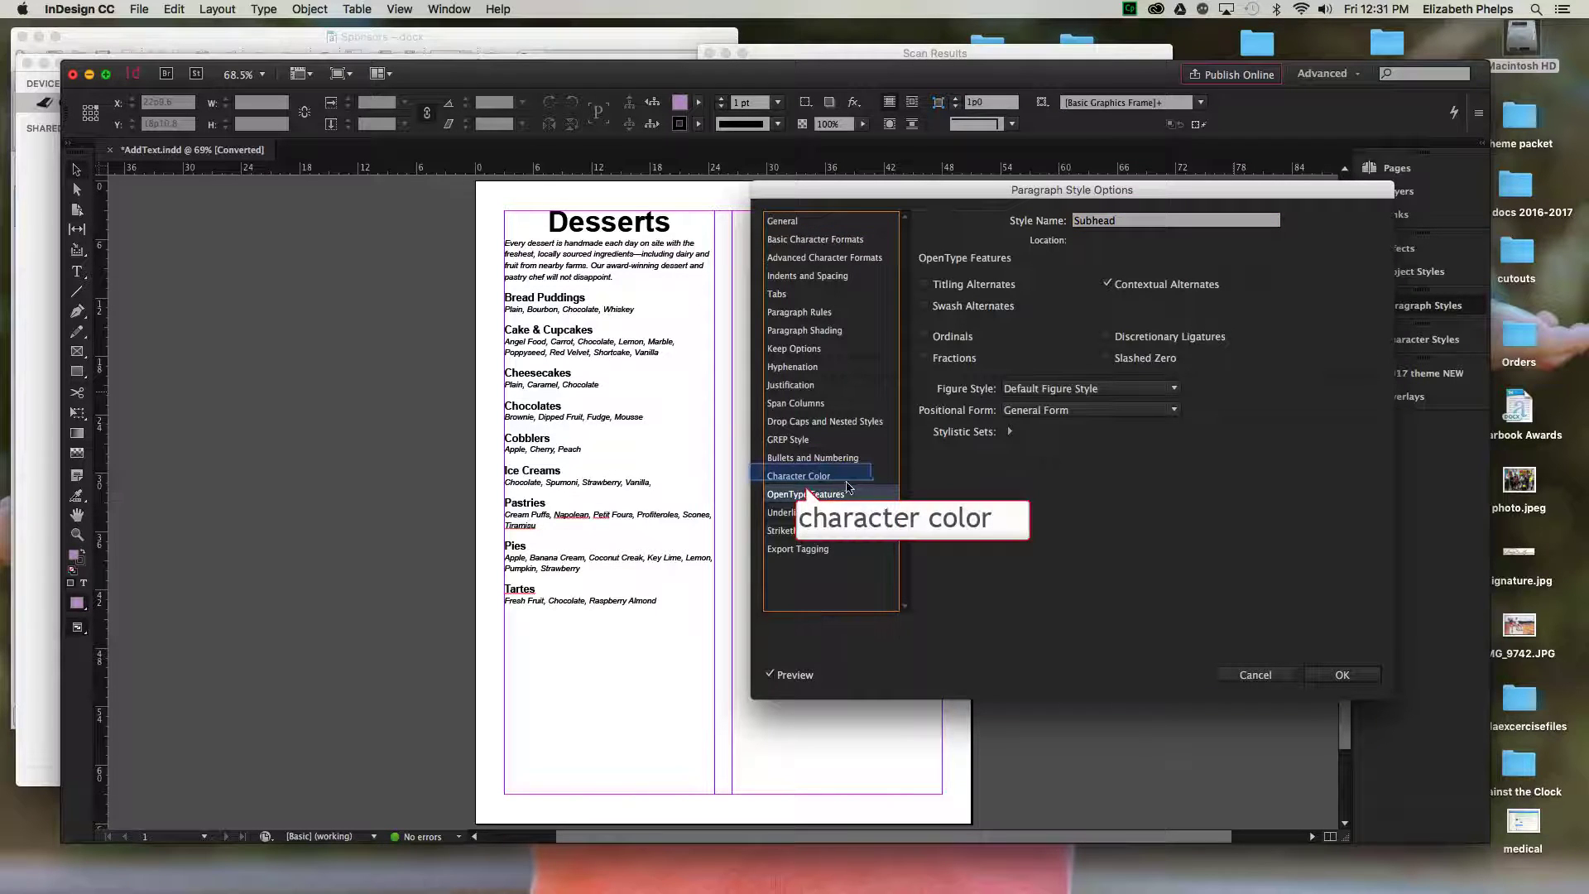
click(827, 476)
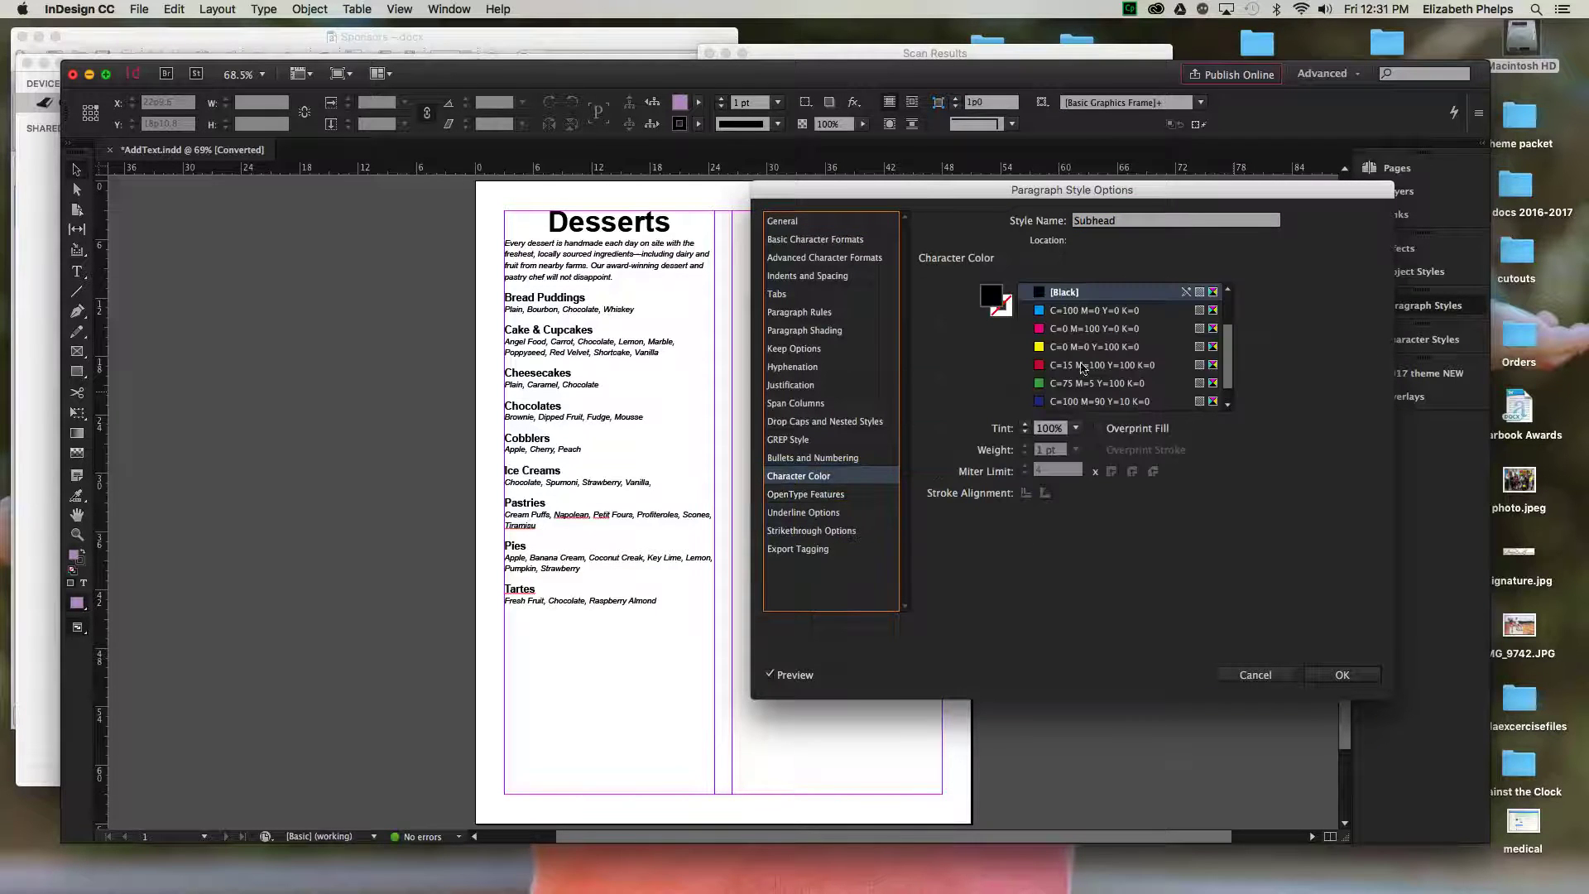
click(1065, 403)
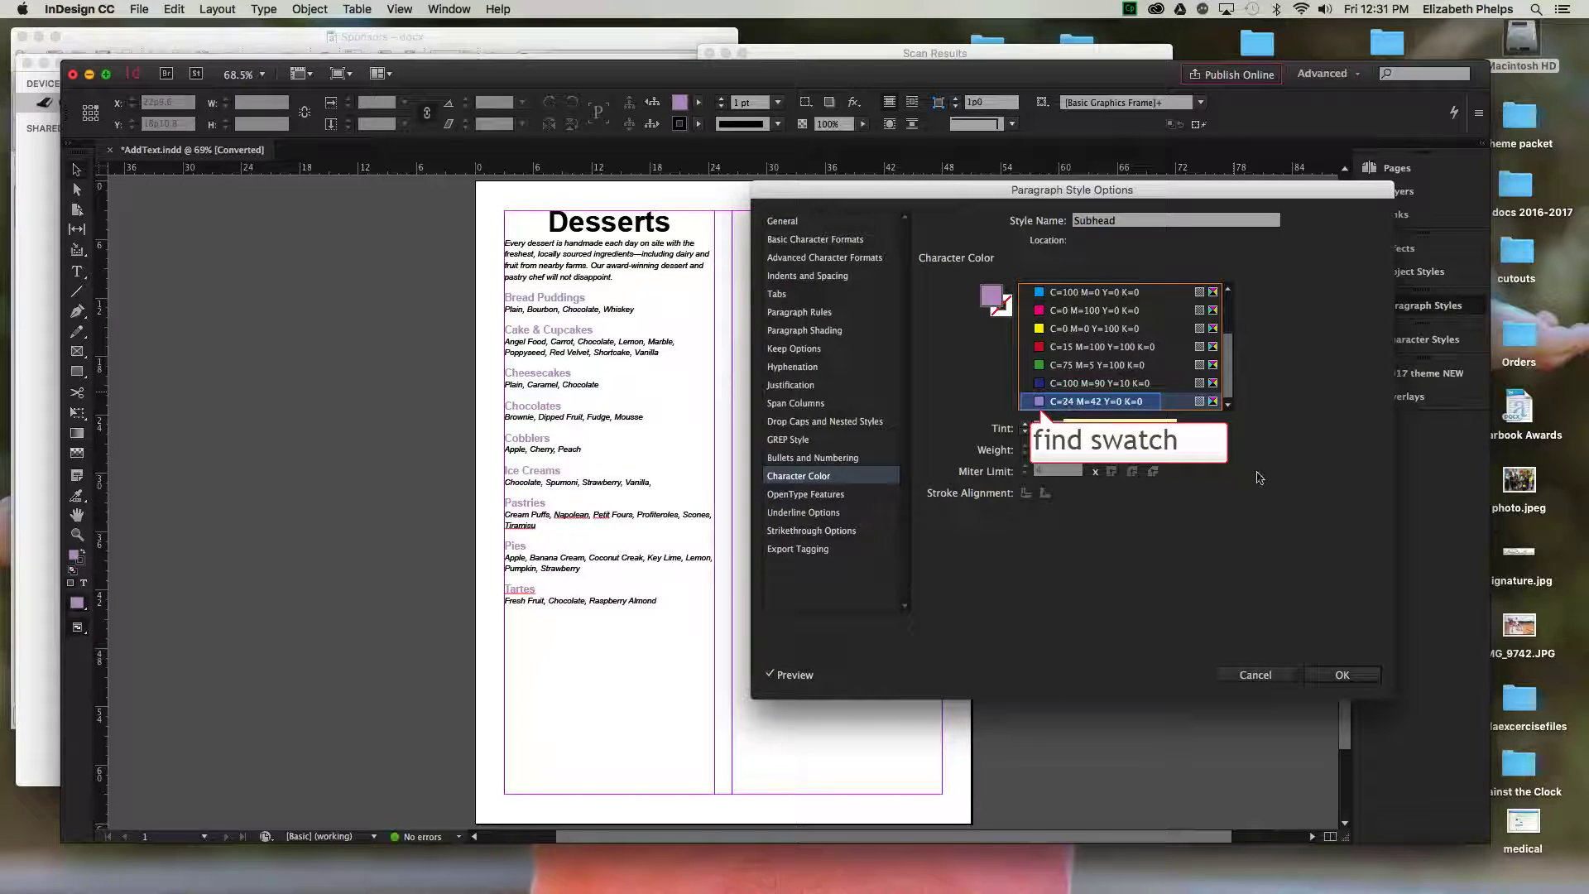
click(1320, 676)
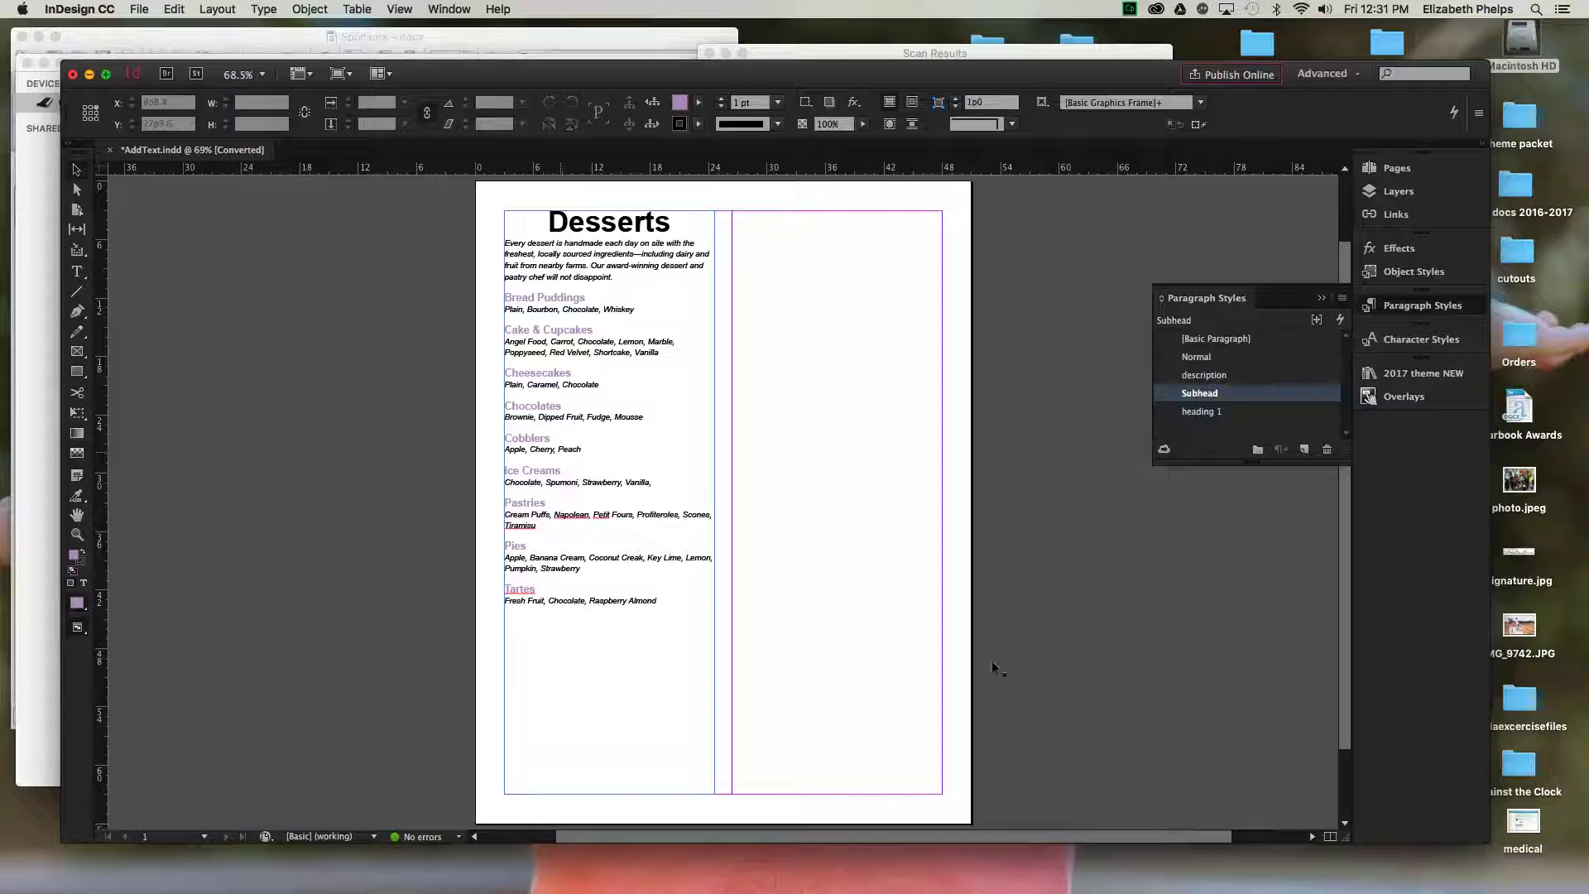
- Apply the Subhead style to the Cobblers heading and change its font style to Italic
click(568, 453)
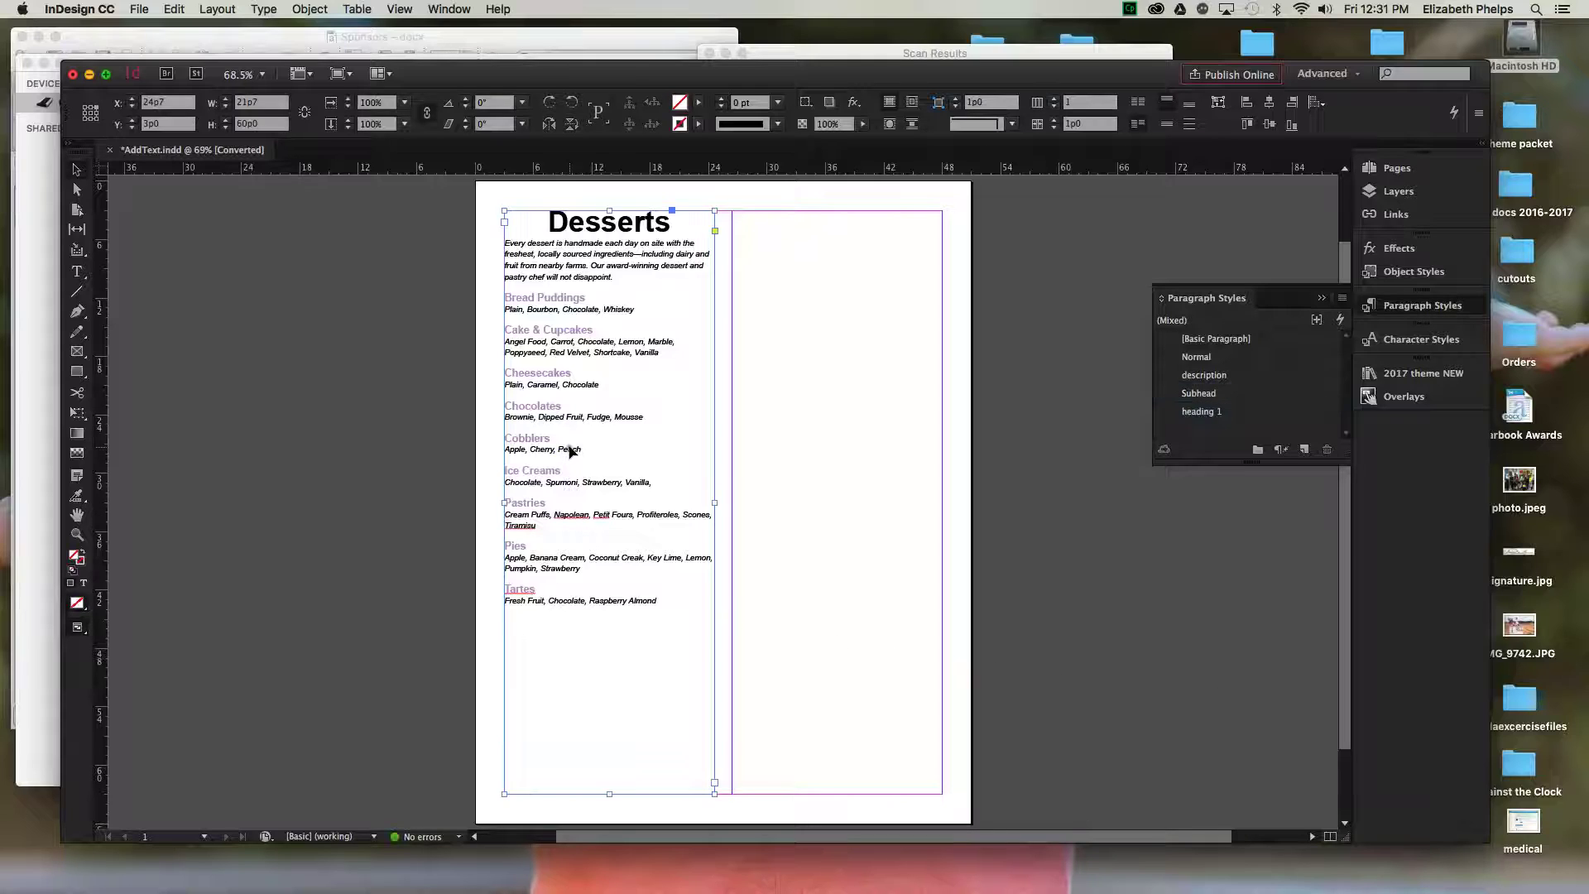
double_click(569, 451)
double_click(528, 440)
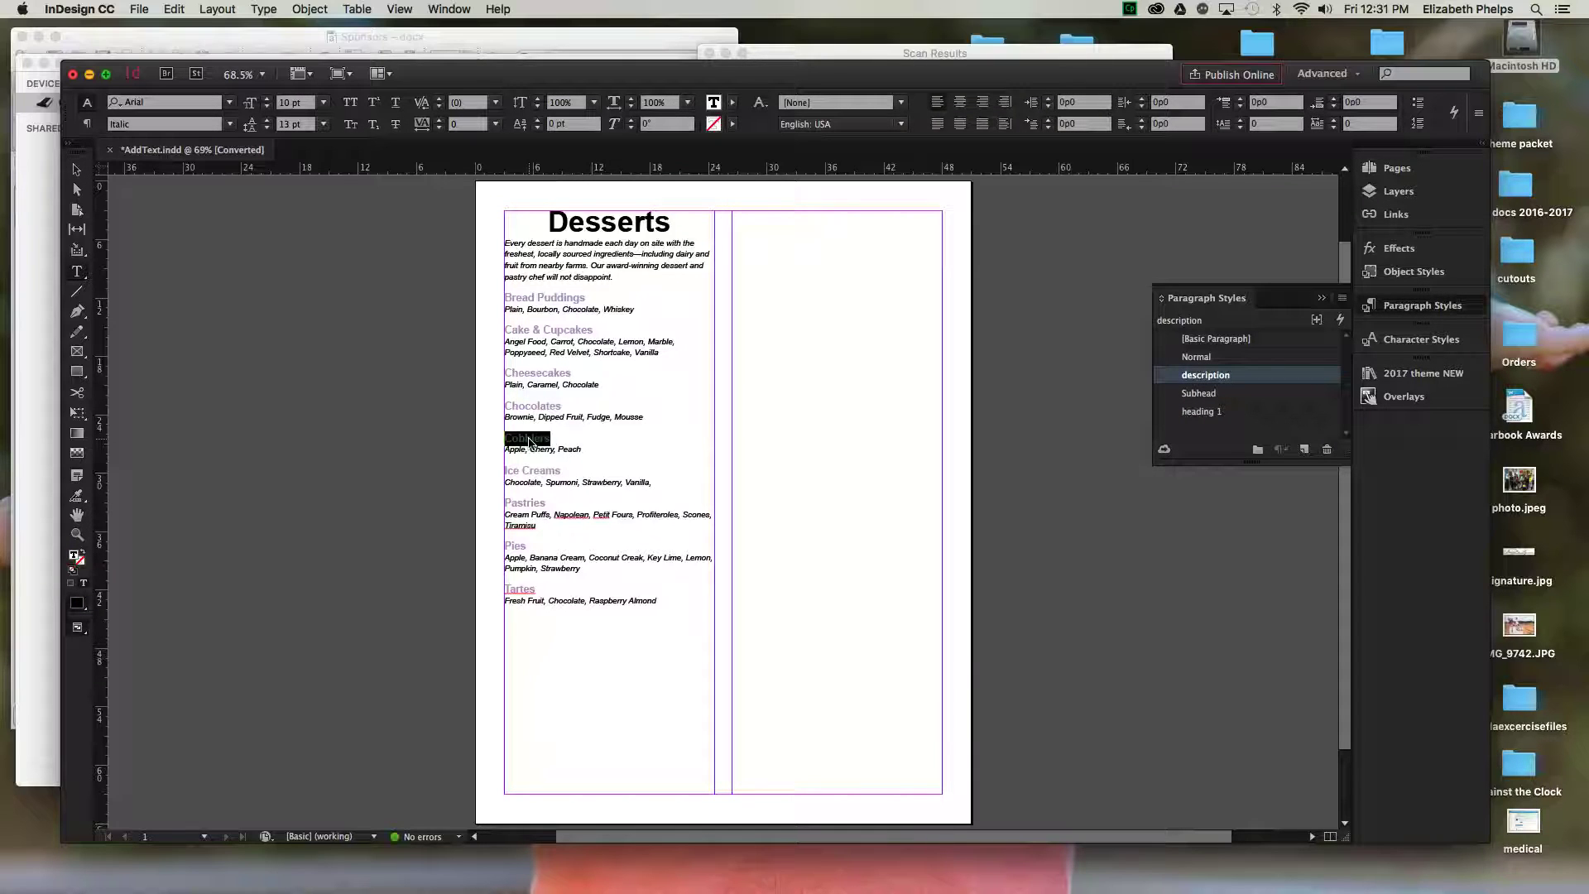
key(super+1)
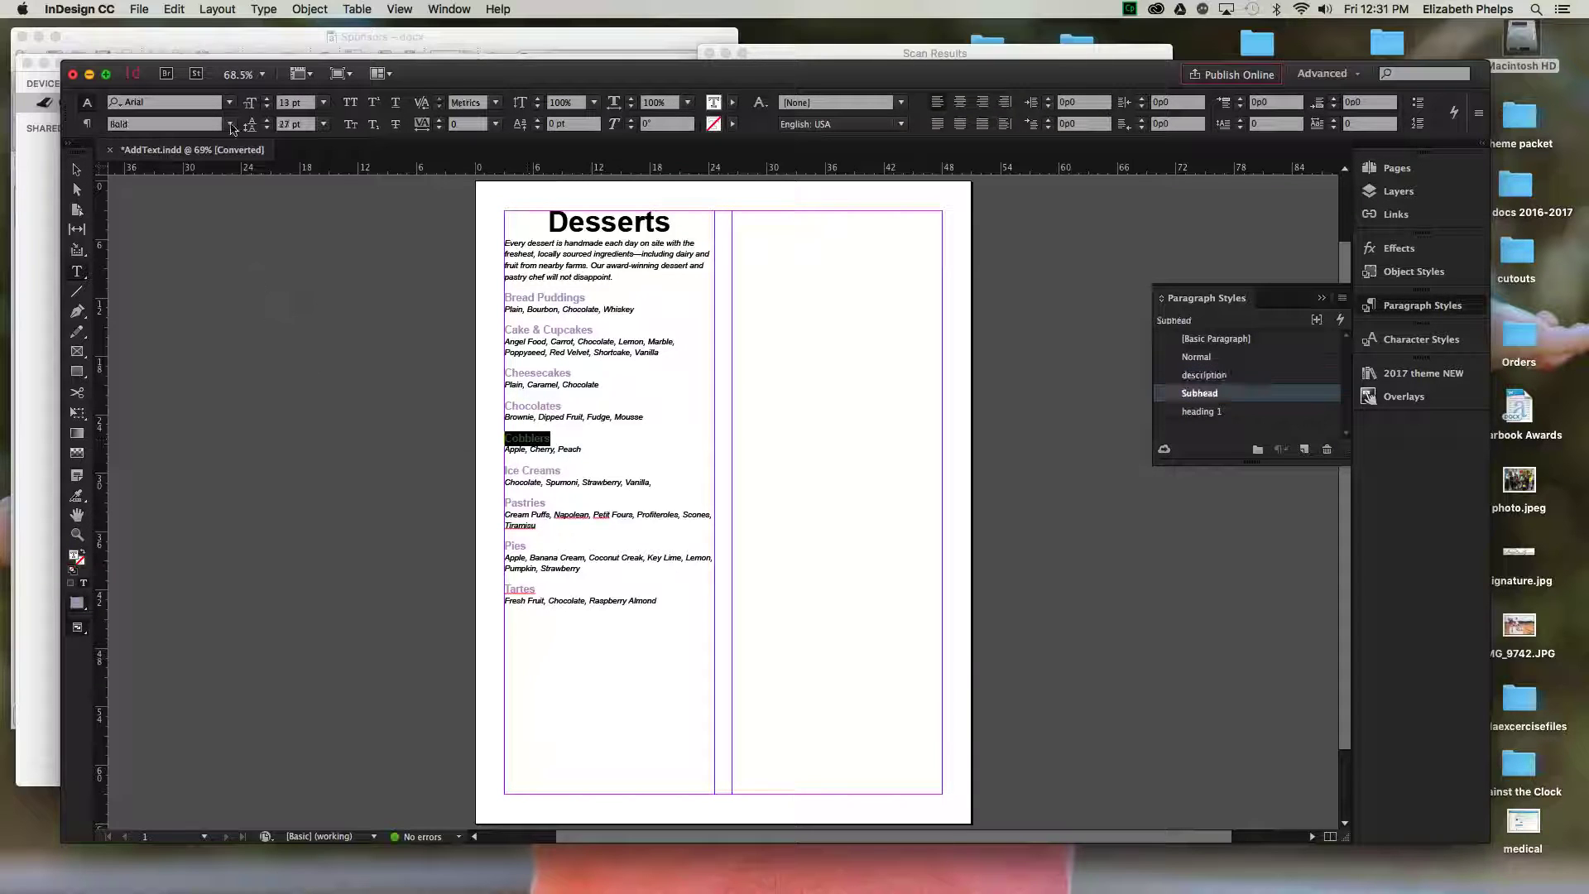
click(231, 125)
click(136, 159)
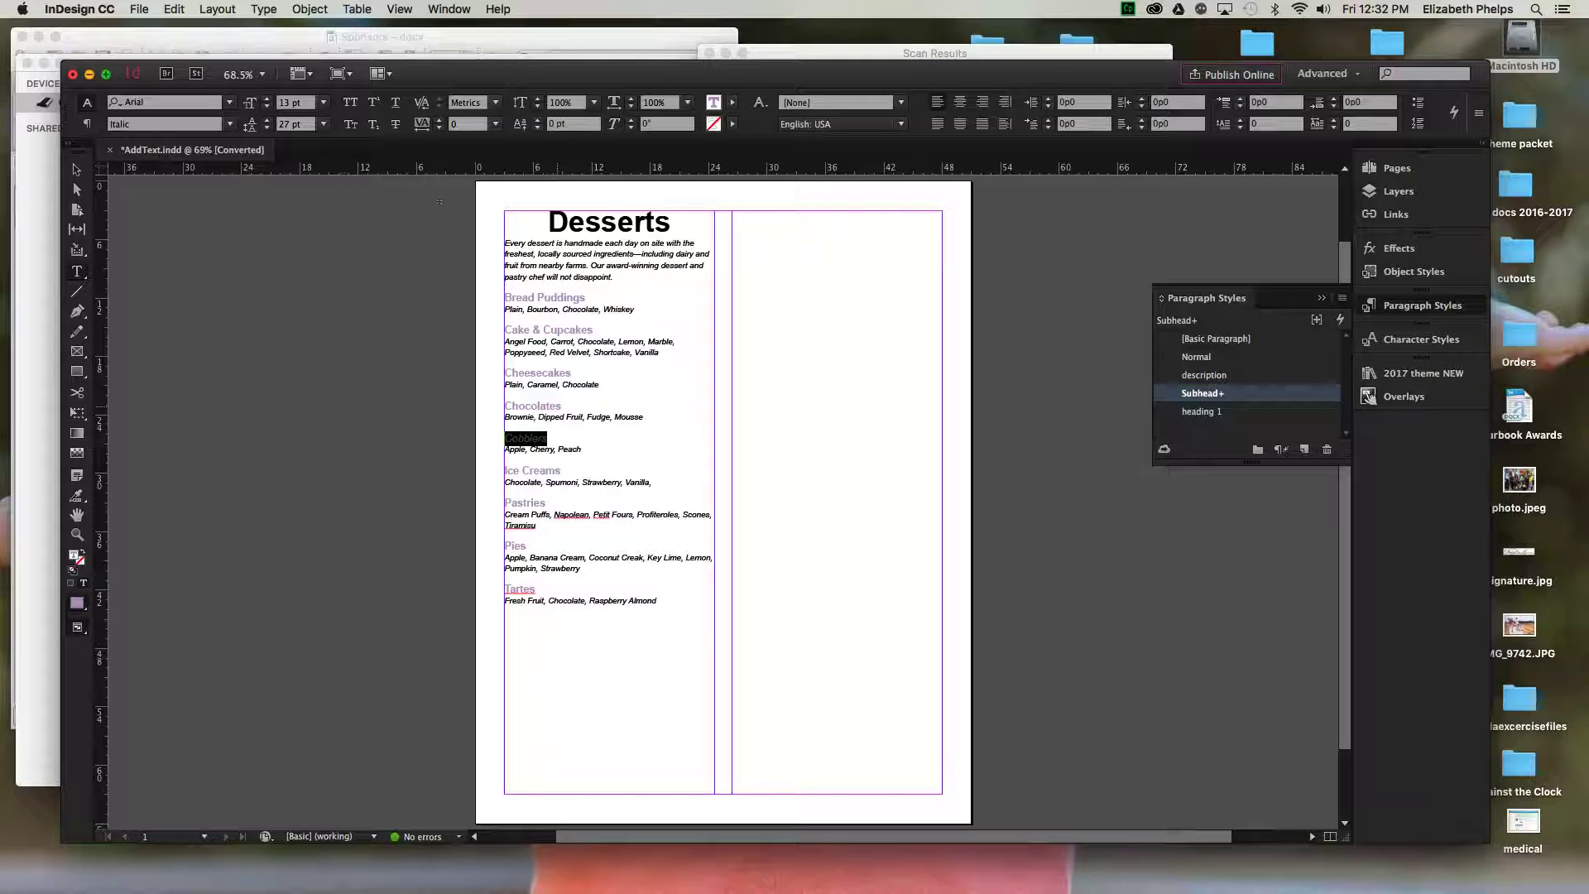
click(455, 408)
click(76, 171)
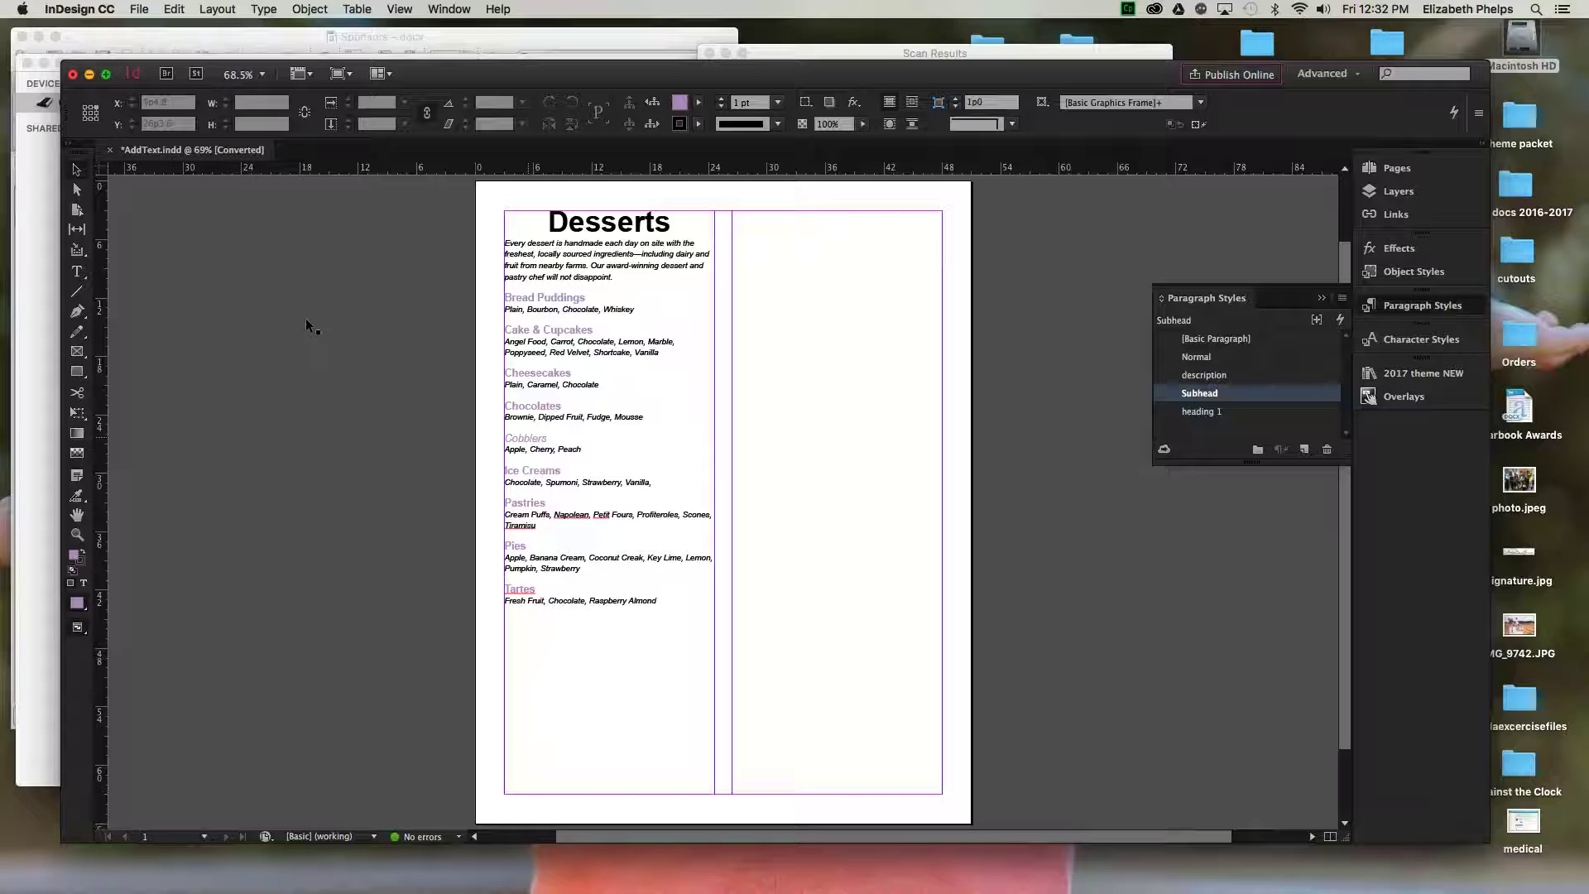
- Select Cobblers, reapply Subhead with overrides cleared, then undo that change
click(530, 441)
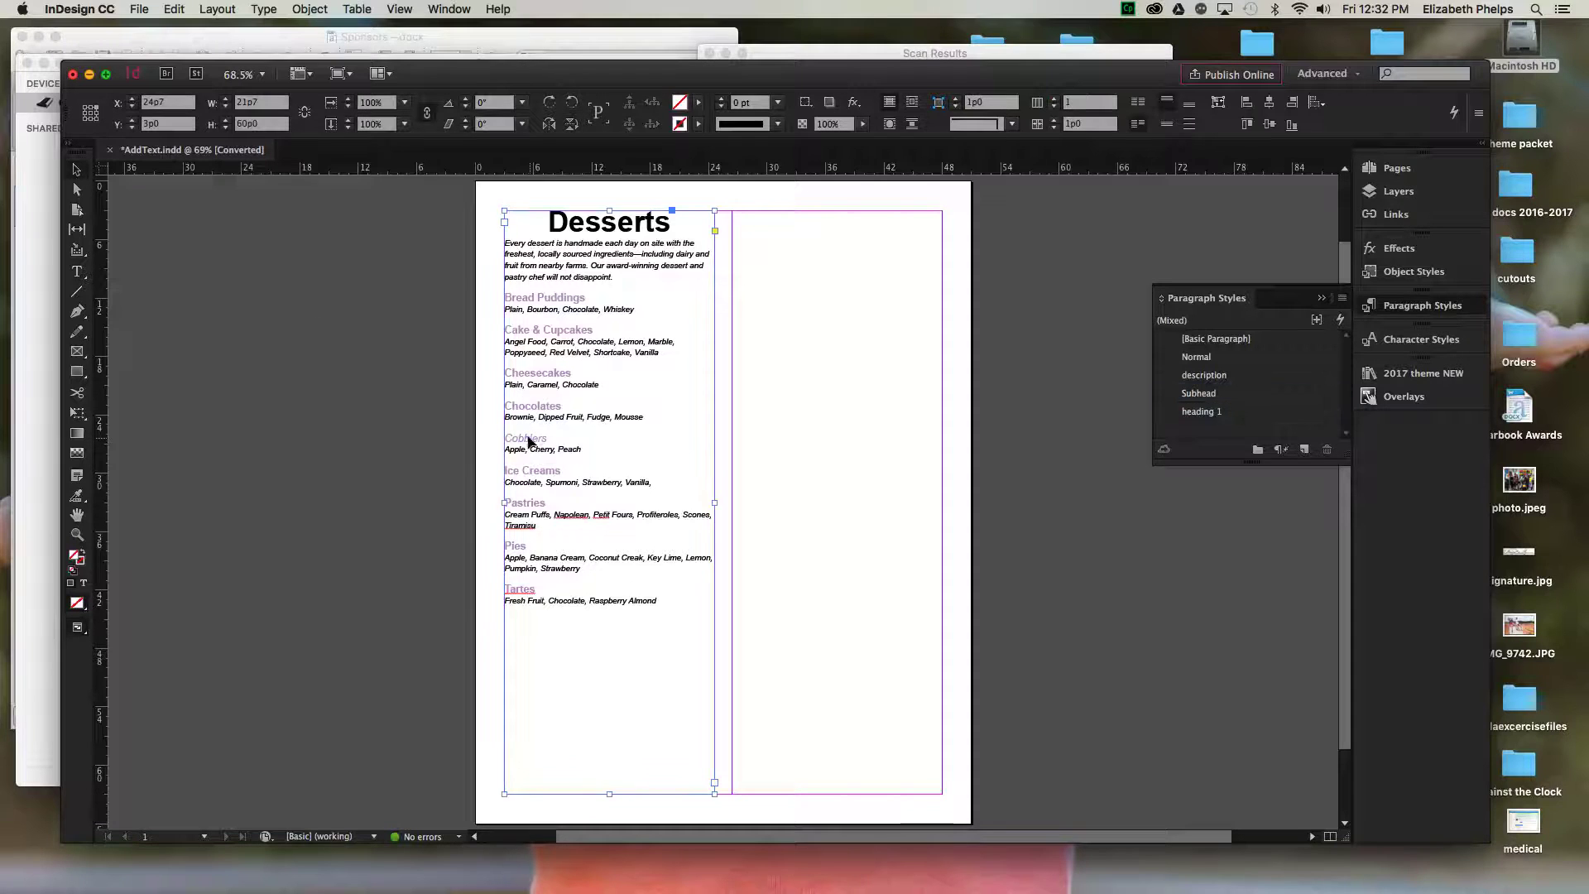
double_click(530, 439)
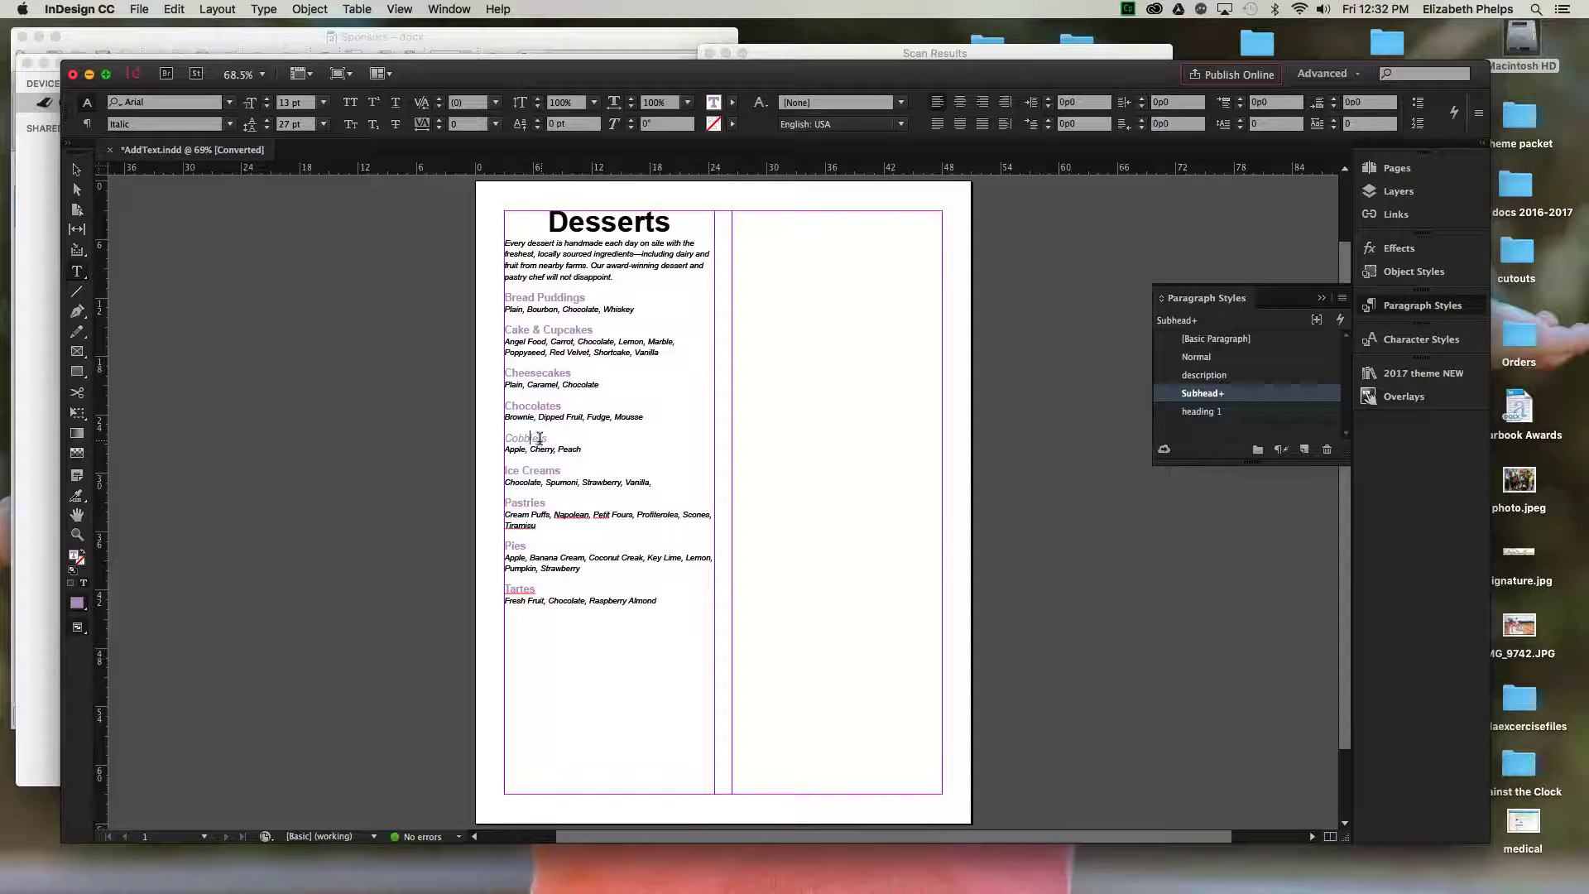
double_click(538, 439)
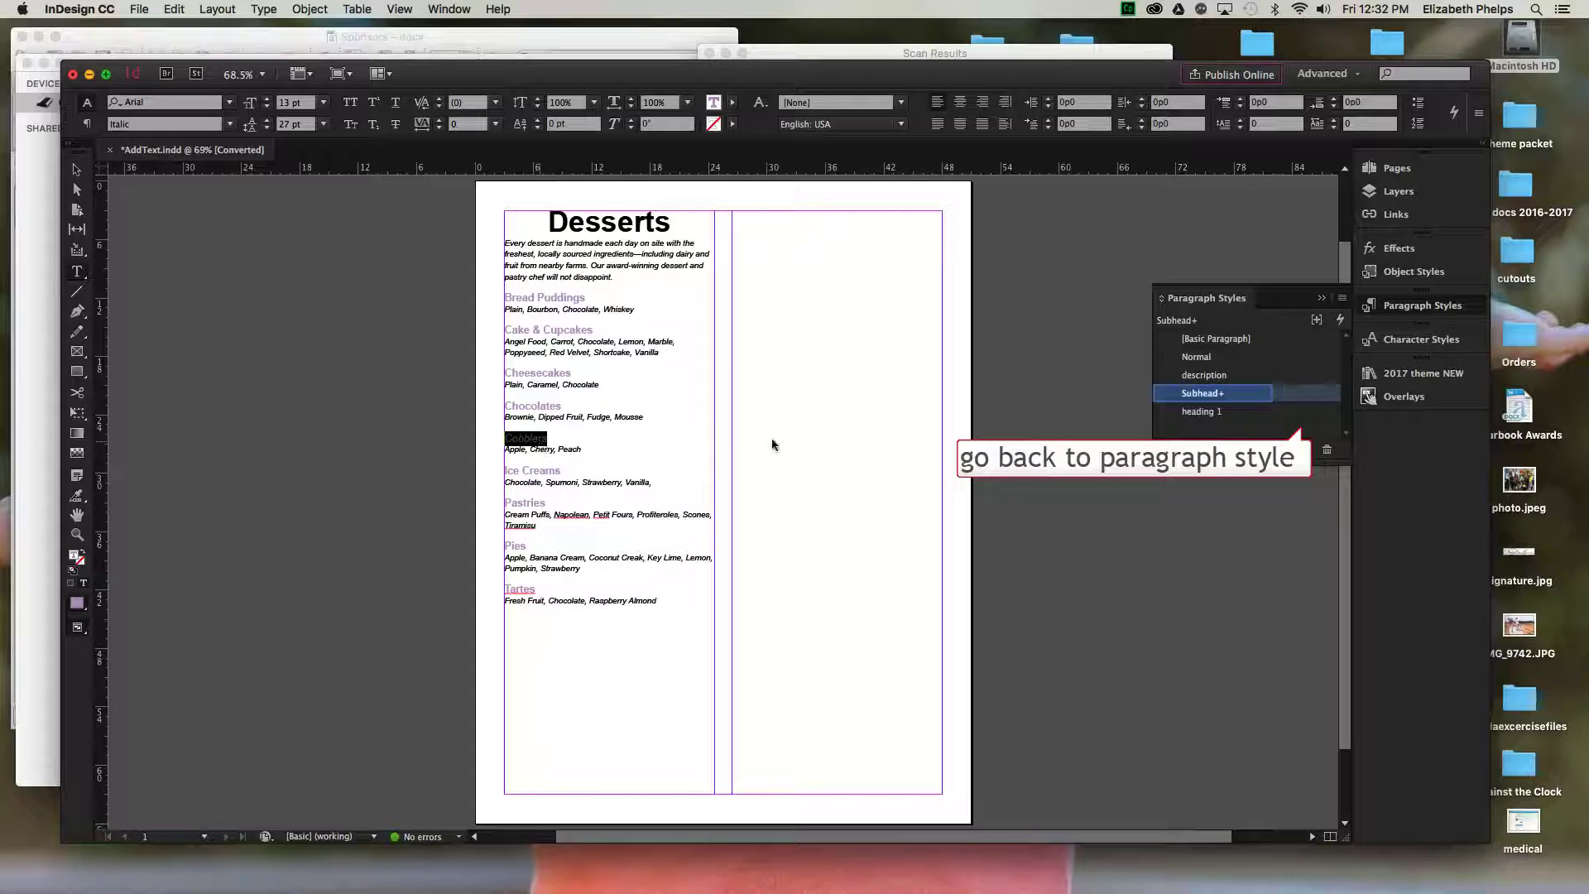
click(1259, 396)
right_click(1259, 396)
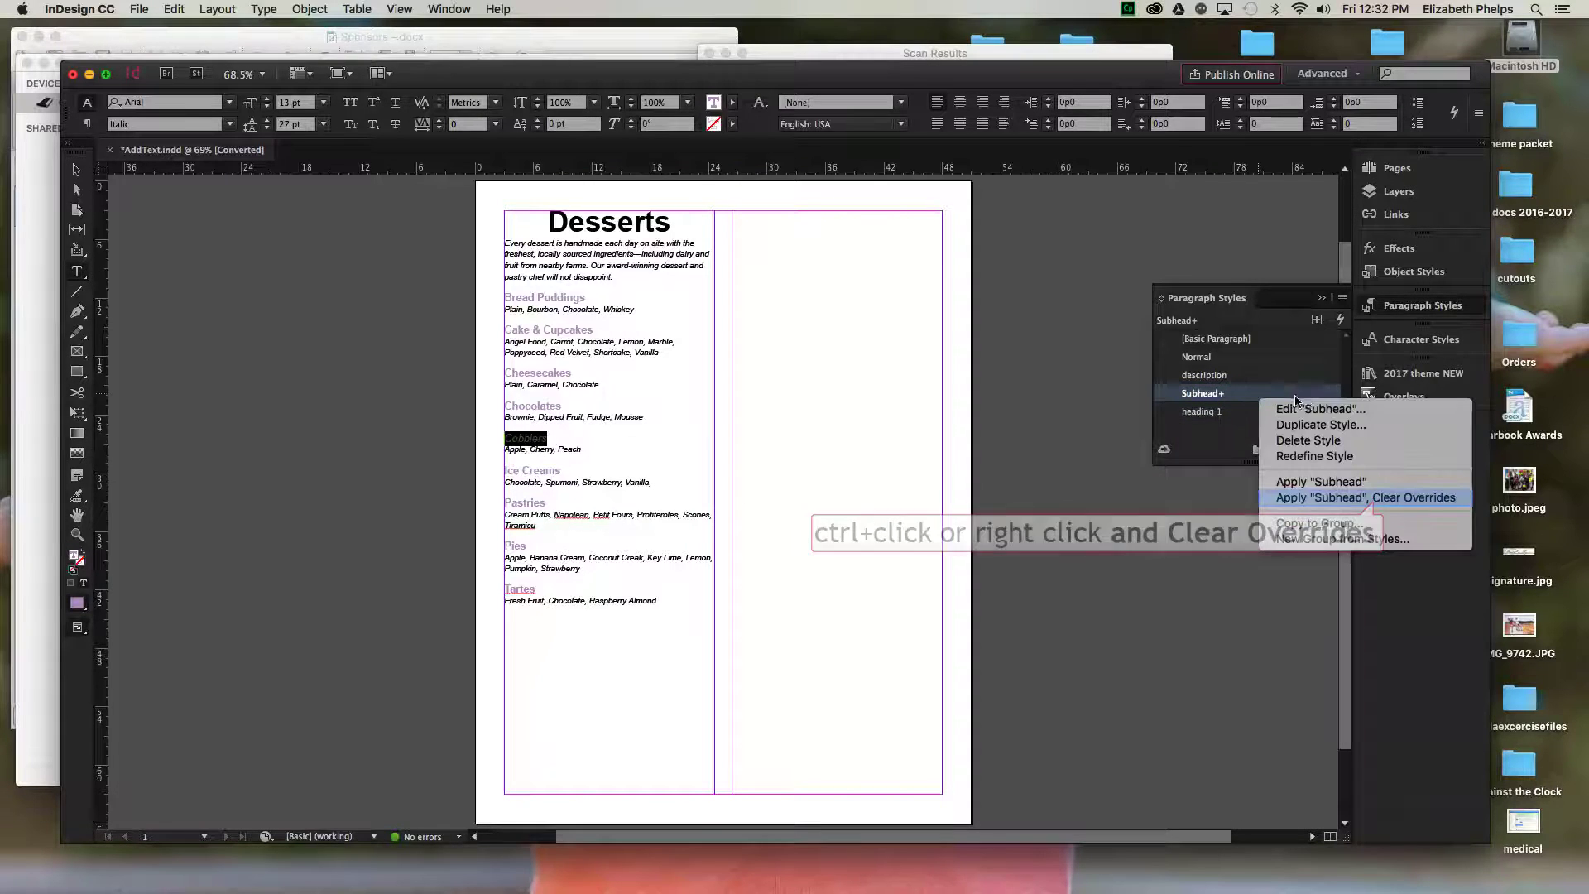
click(1366, 498)
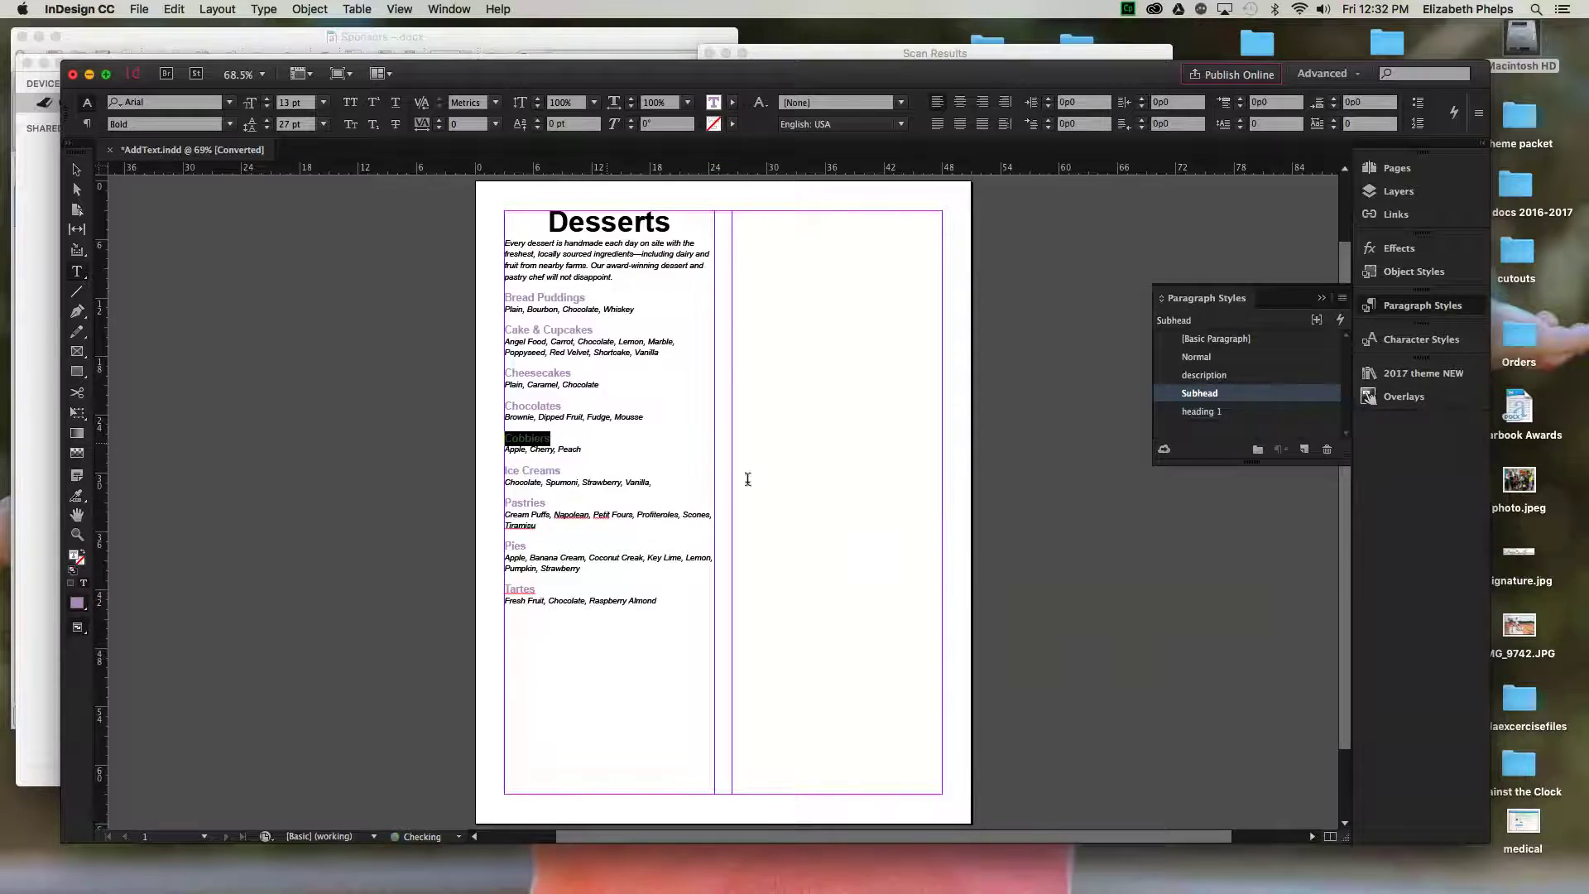
click(609, 447)
key(super+z)
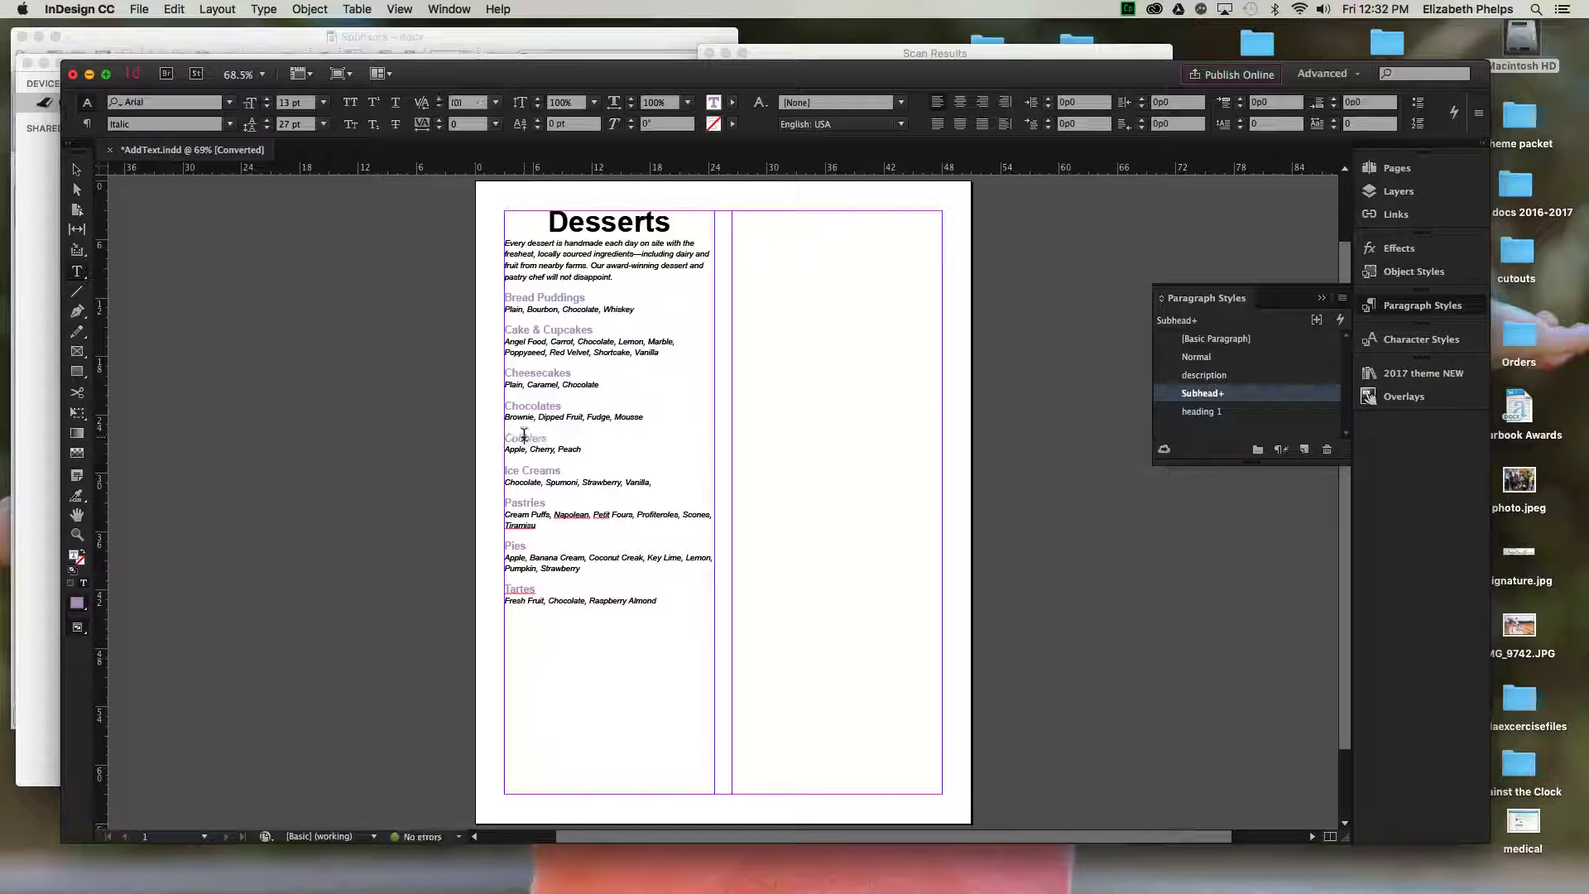
- Redefine the Subhead style from the italic Cobblers heading
double_click(524, 436)
click(523, 439)
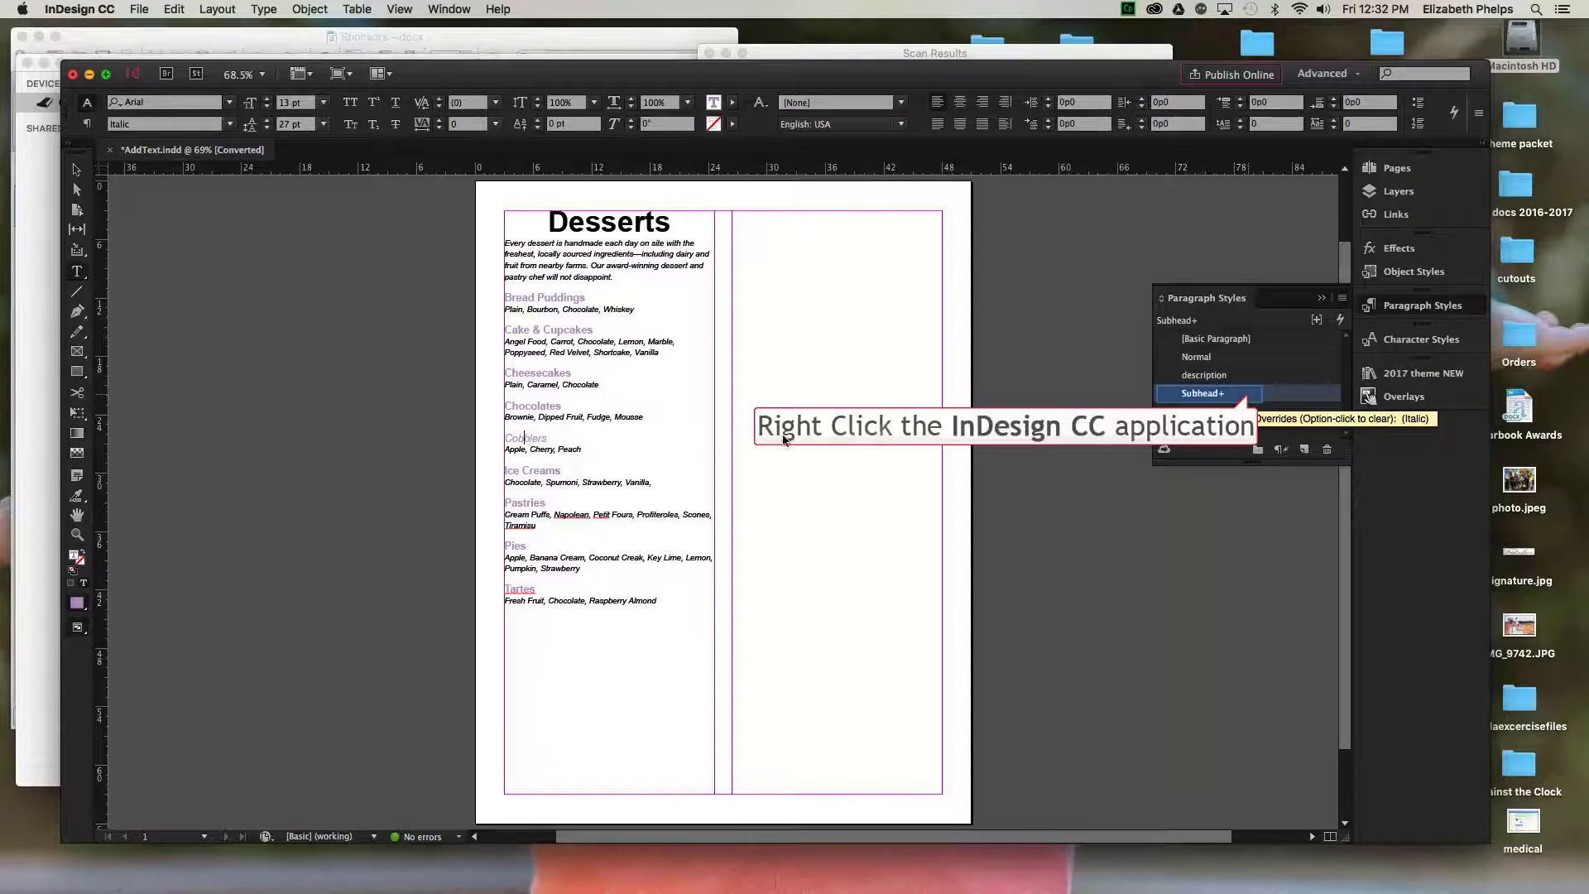
right_click(1249, 399)
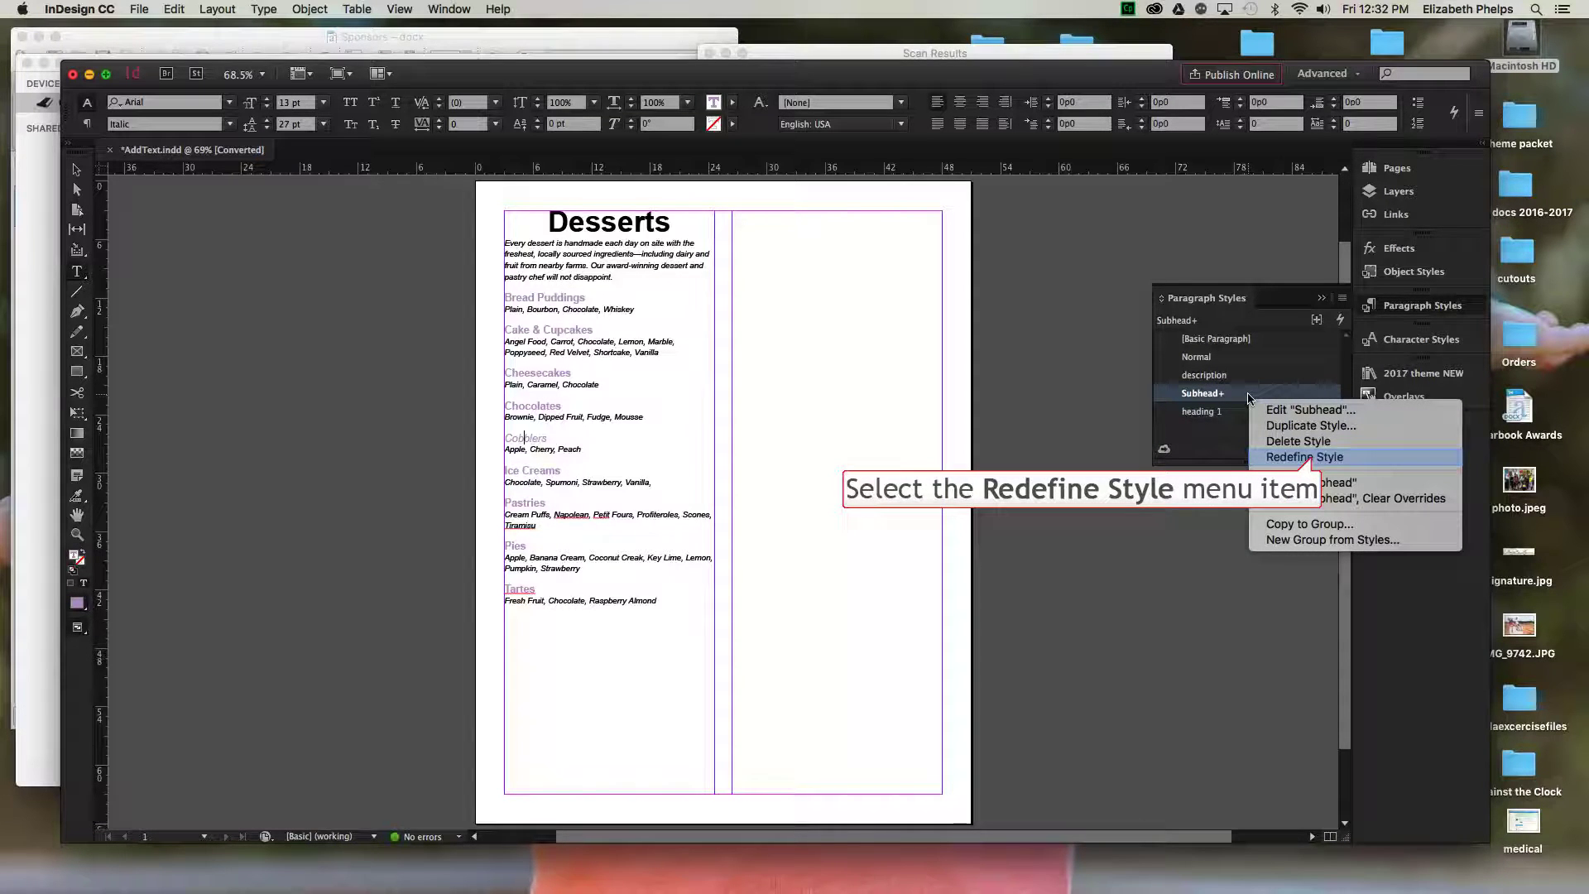
click(1311, 457)
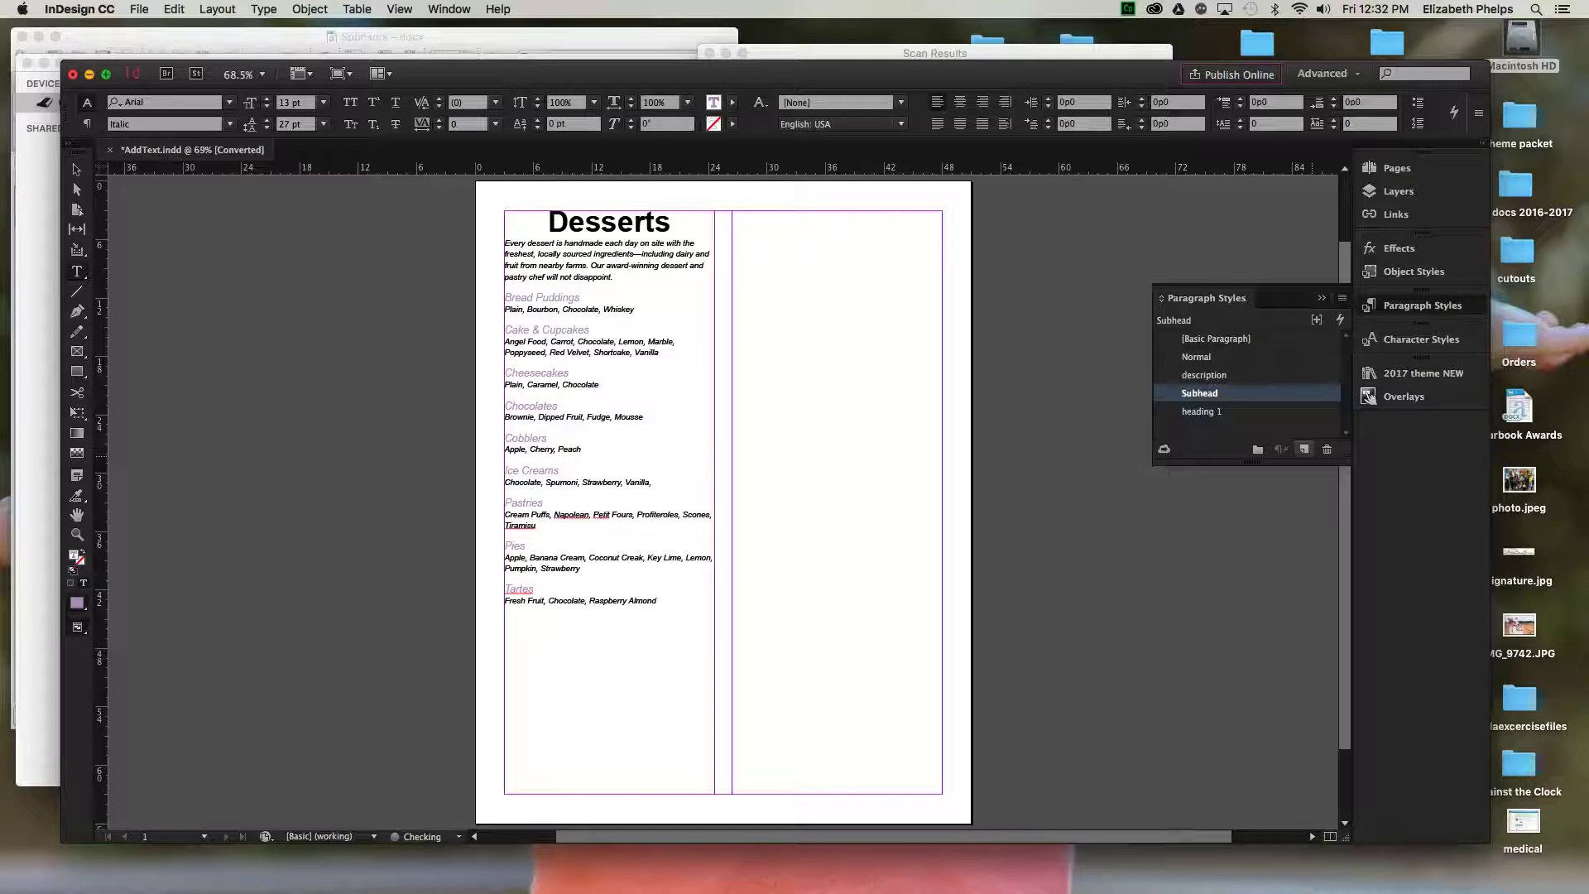
key(Escape)
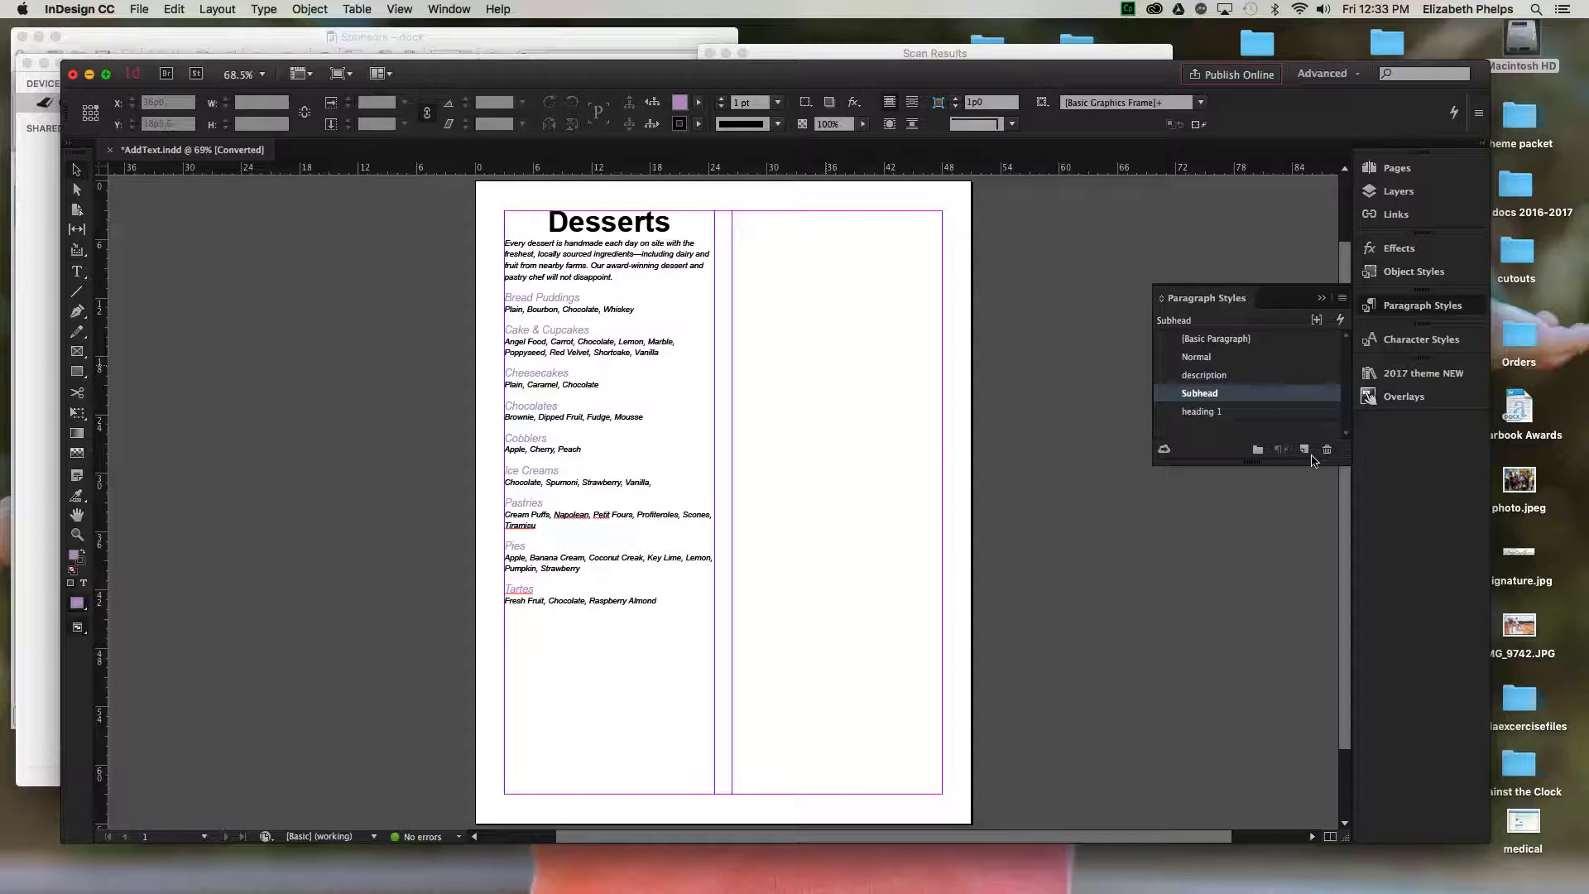
- Show the Character Styles panel and colour Chocolate in the Cheesecakes line blue
click(1442, 340)
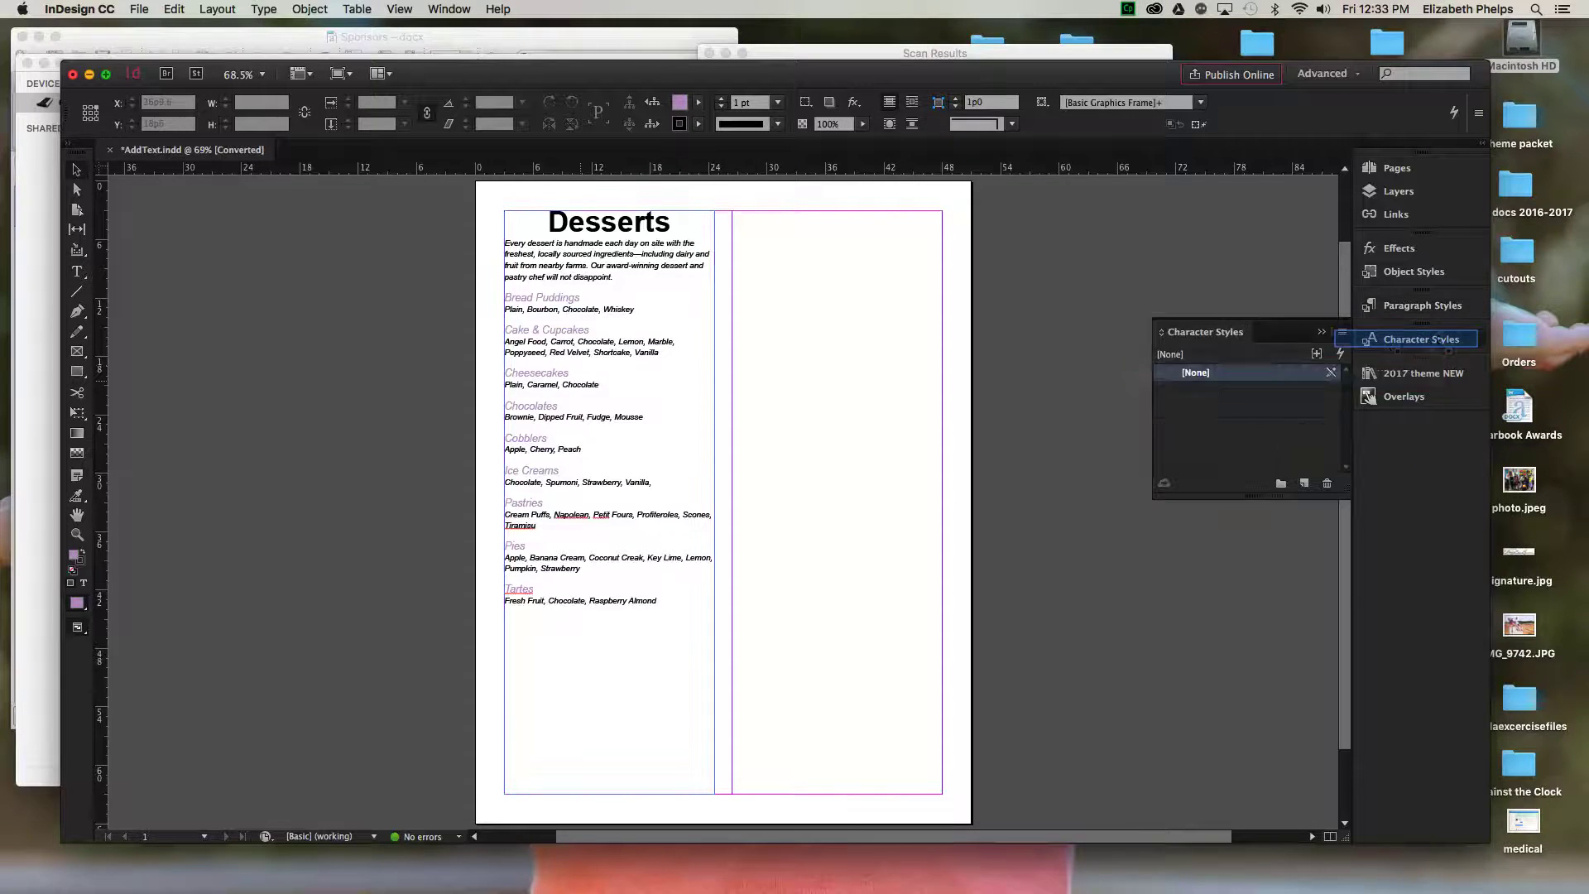
double_click(582, 385)
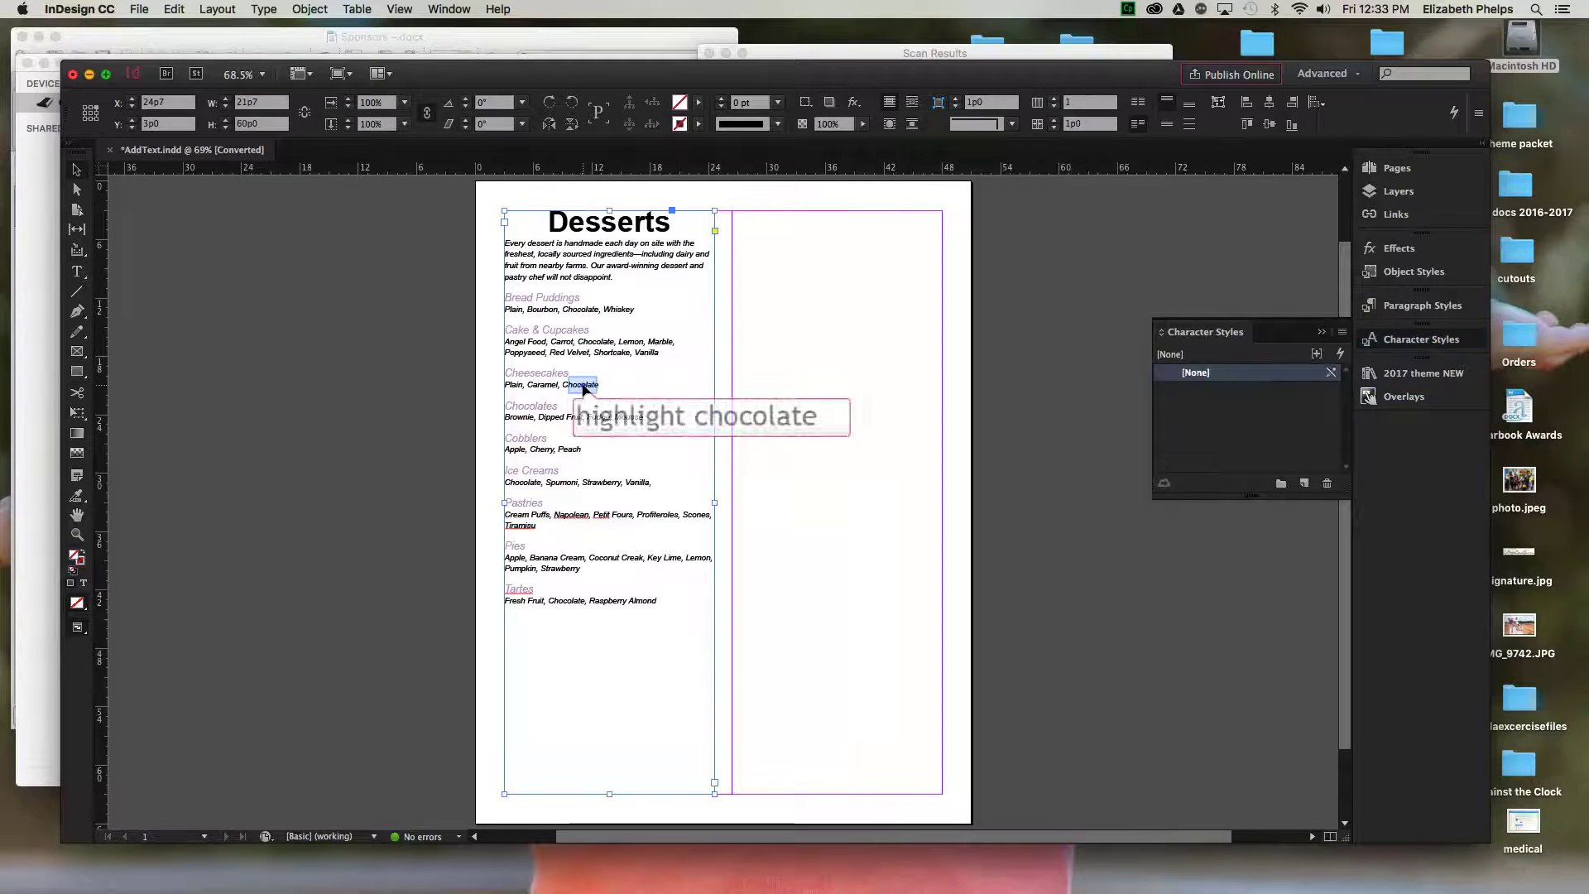
double_click(583, 386)
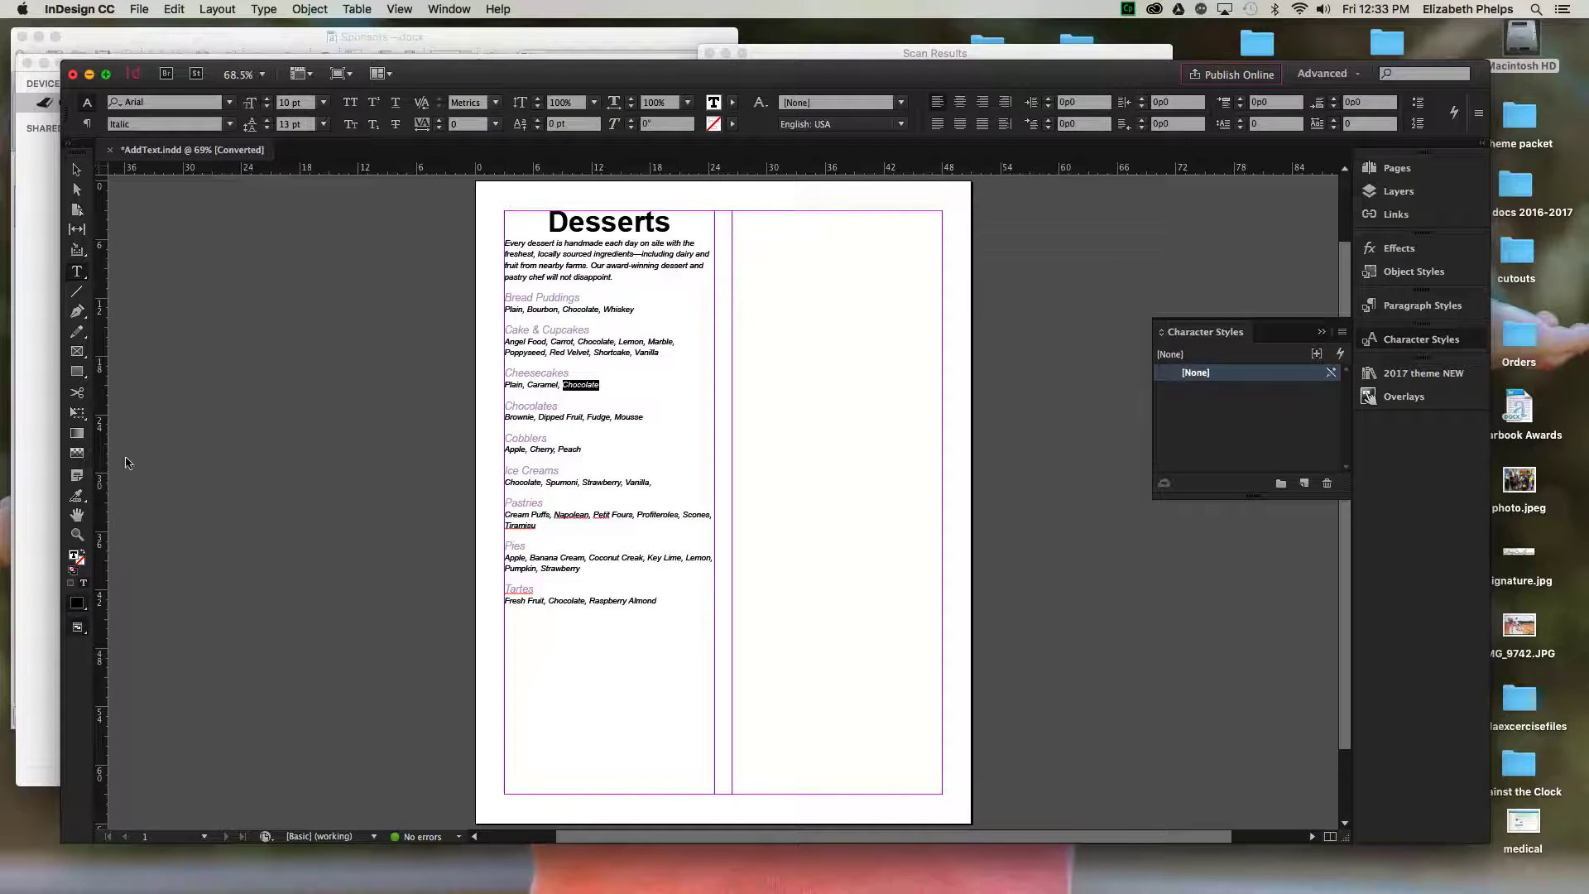
double_click(73, 555)
drag(762, 498, 743, 534)
click(954, 341)
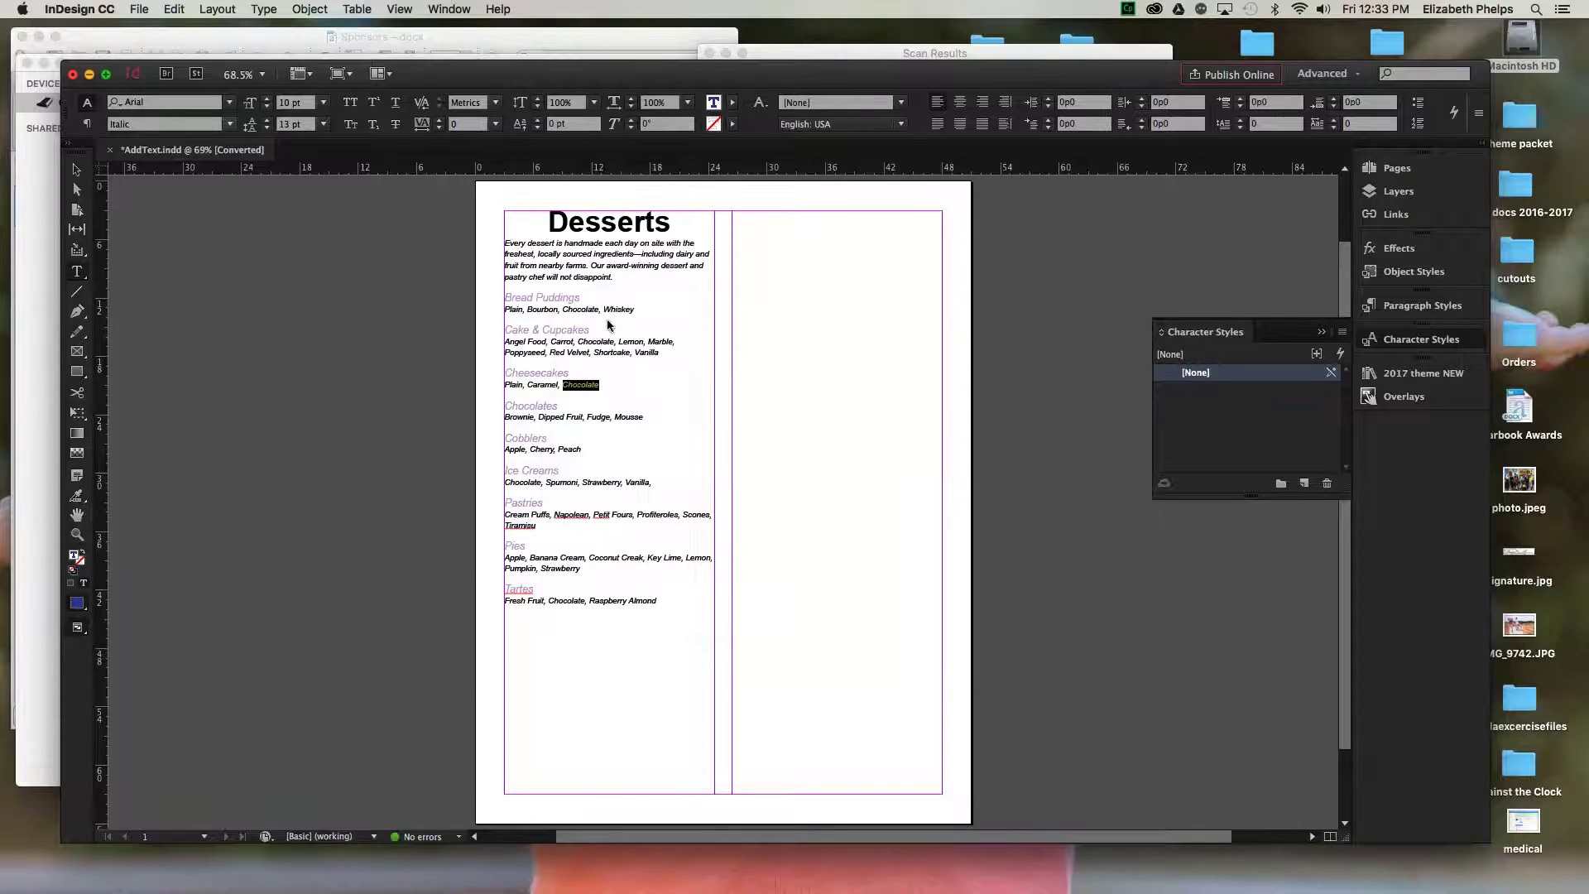
- Make that Chocolate word Bold at 12 pt and reselect it
click(230, 124)
click(163, 181)
click(267, 98)
click(266, 98)
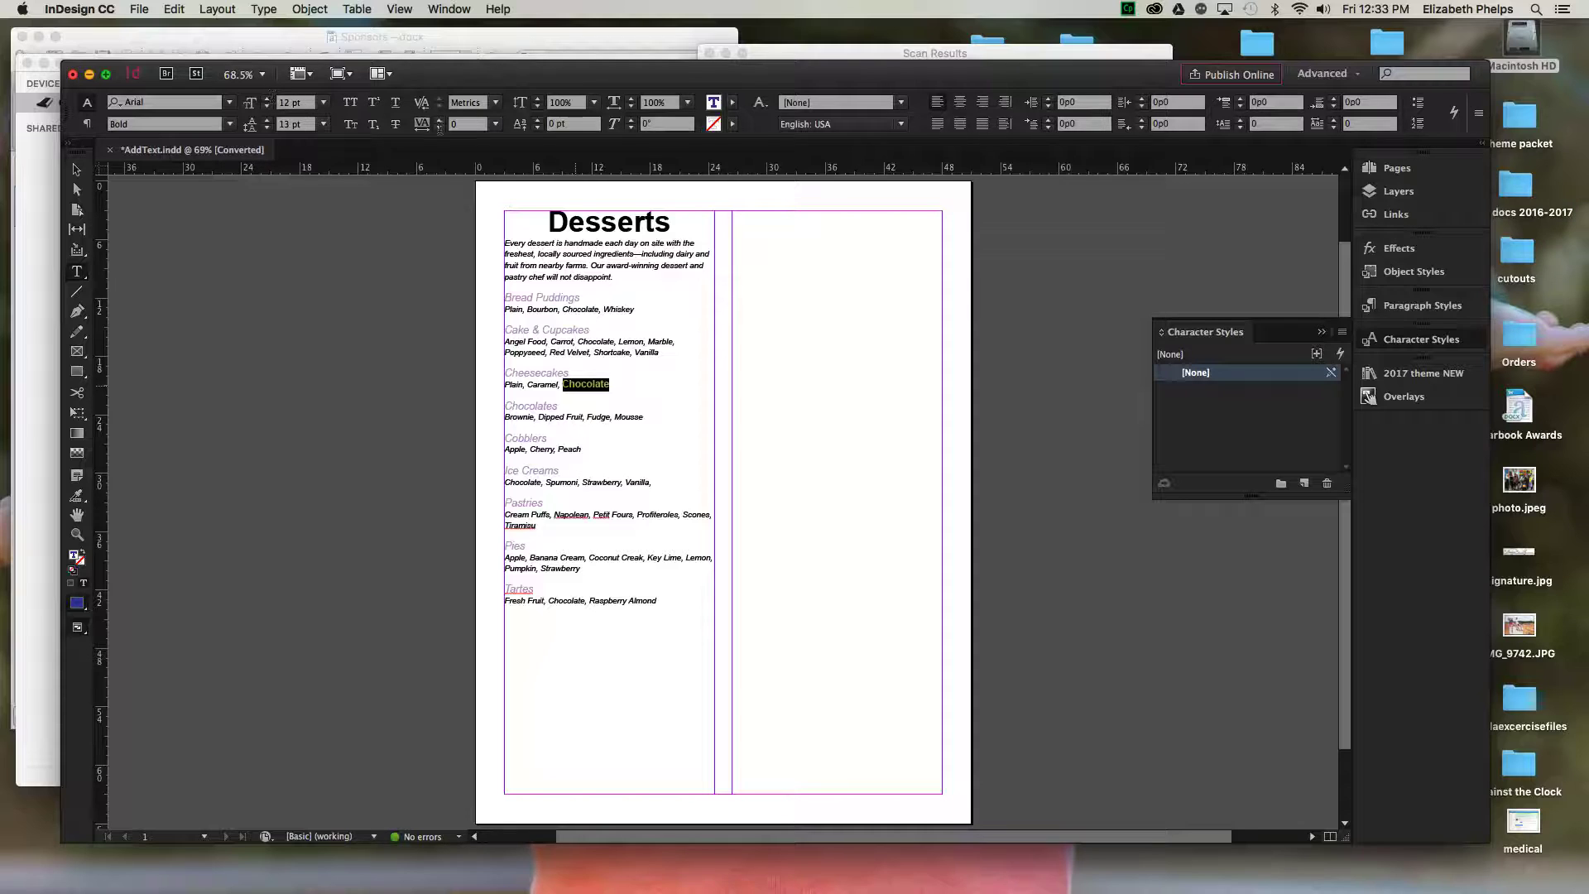
click(575, 383)
double_click(581, 384)
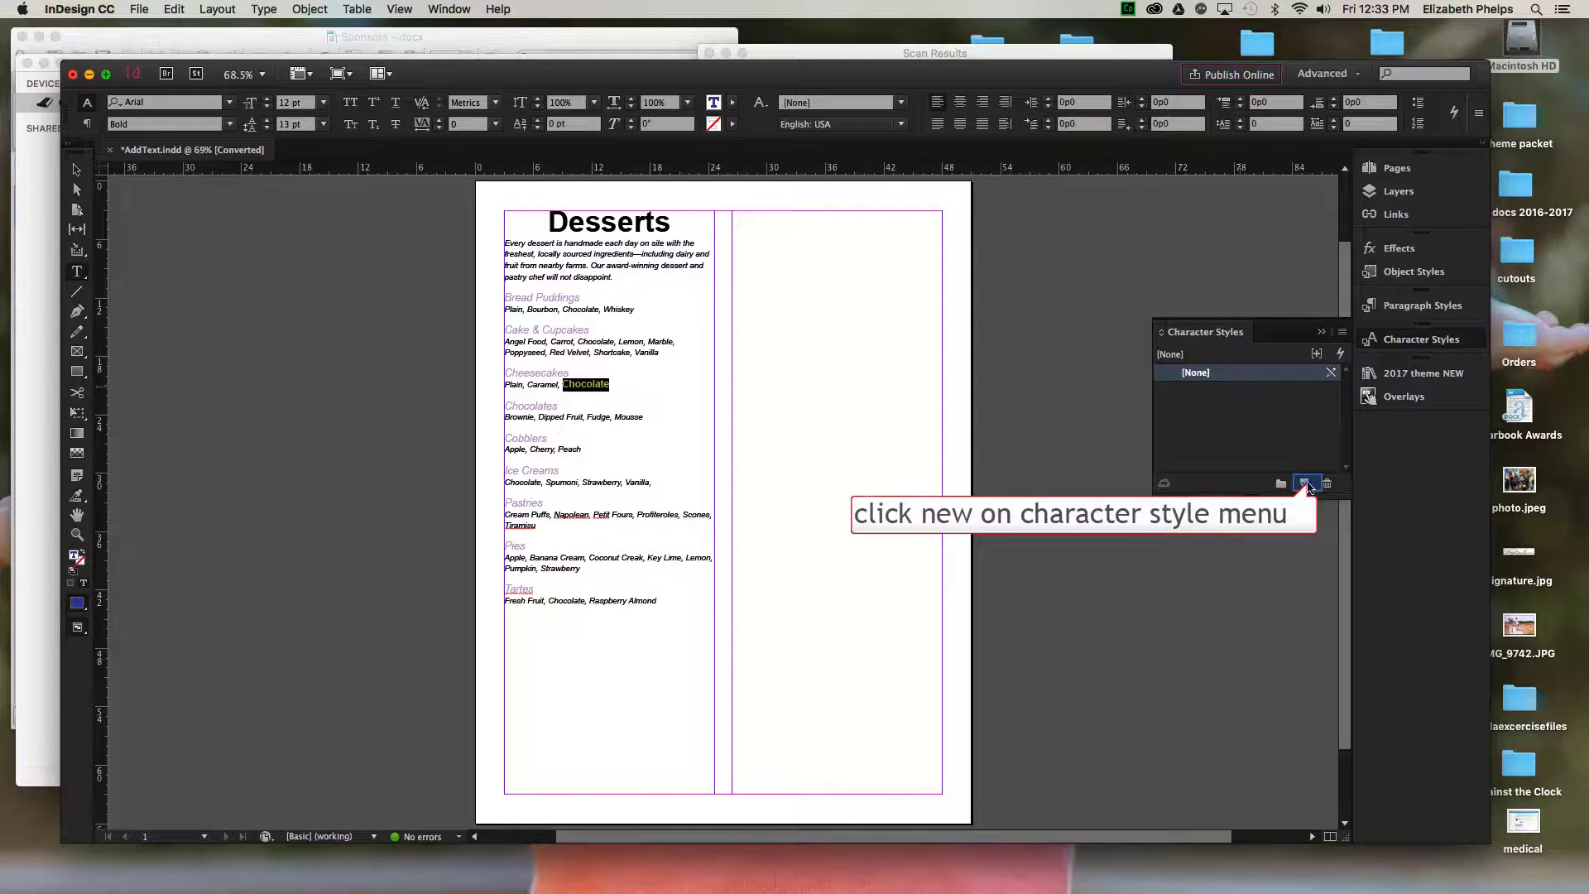
- Create a character style named 'chocolate' and apply it to Chocolate in Cake & Cupcakes
click(1304, 484)
double_click(1230, 391)
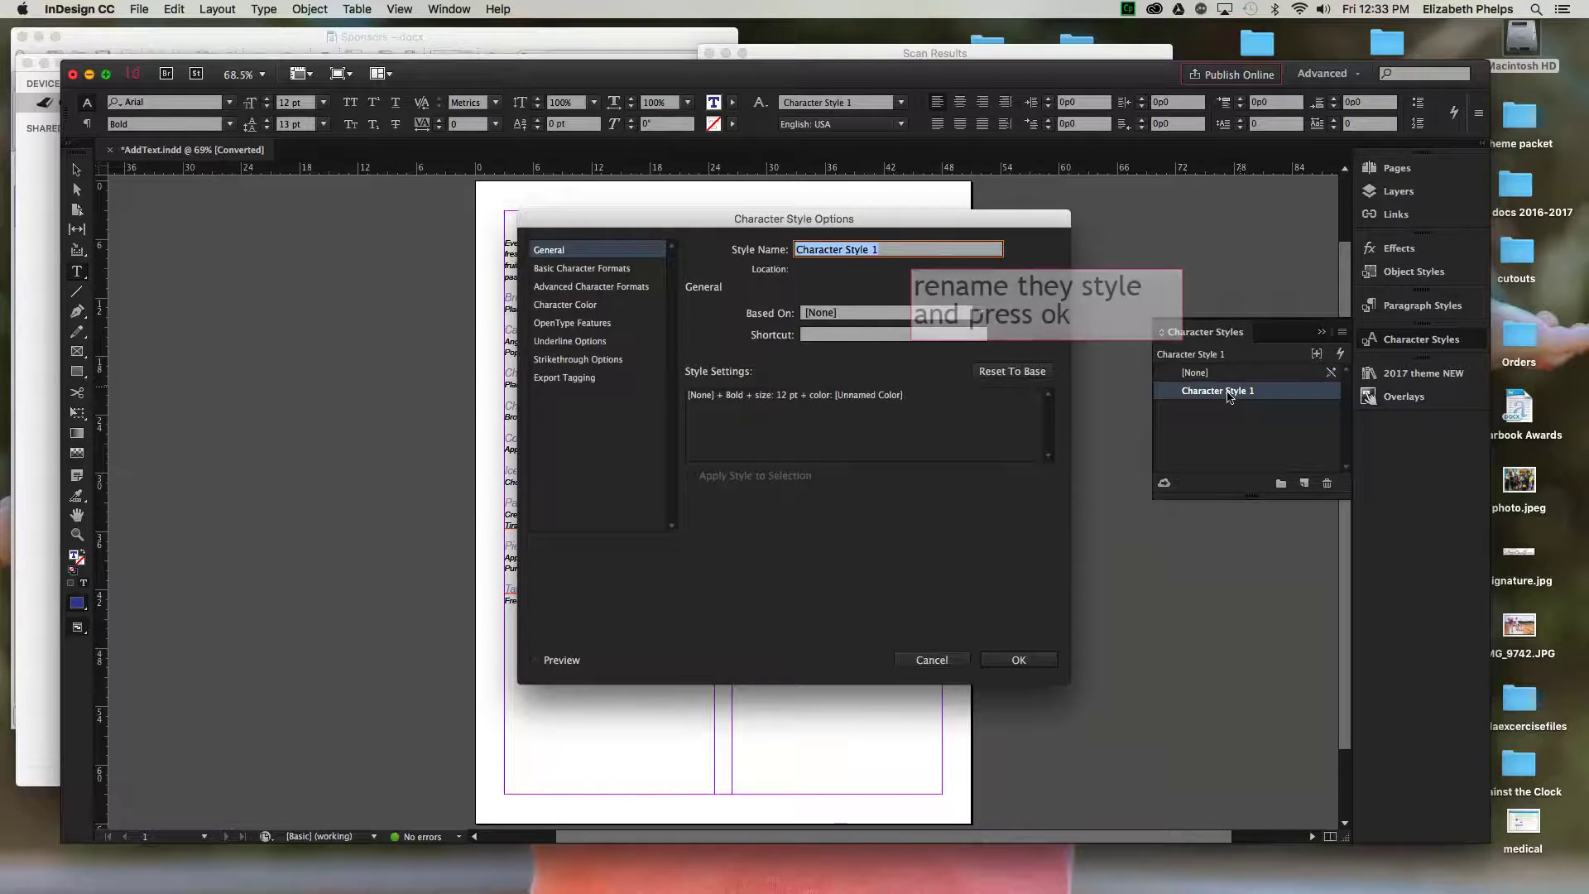
text(choco)
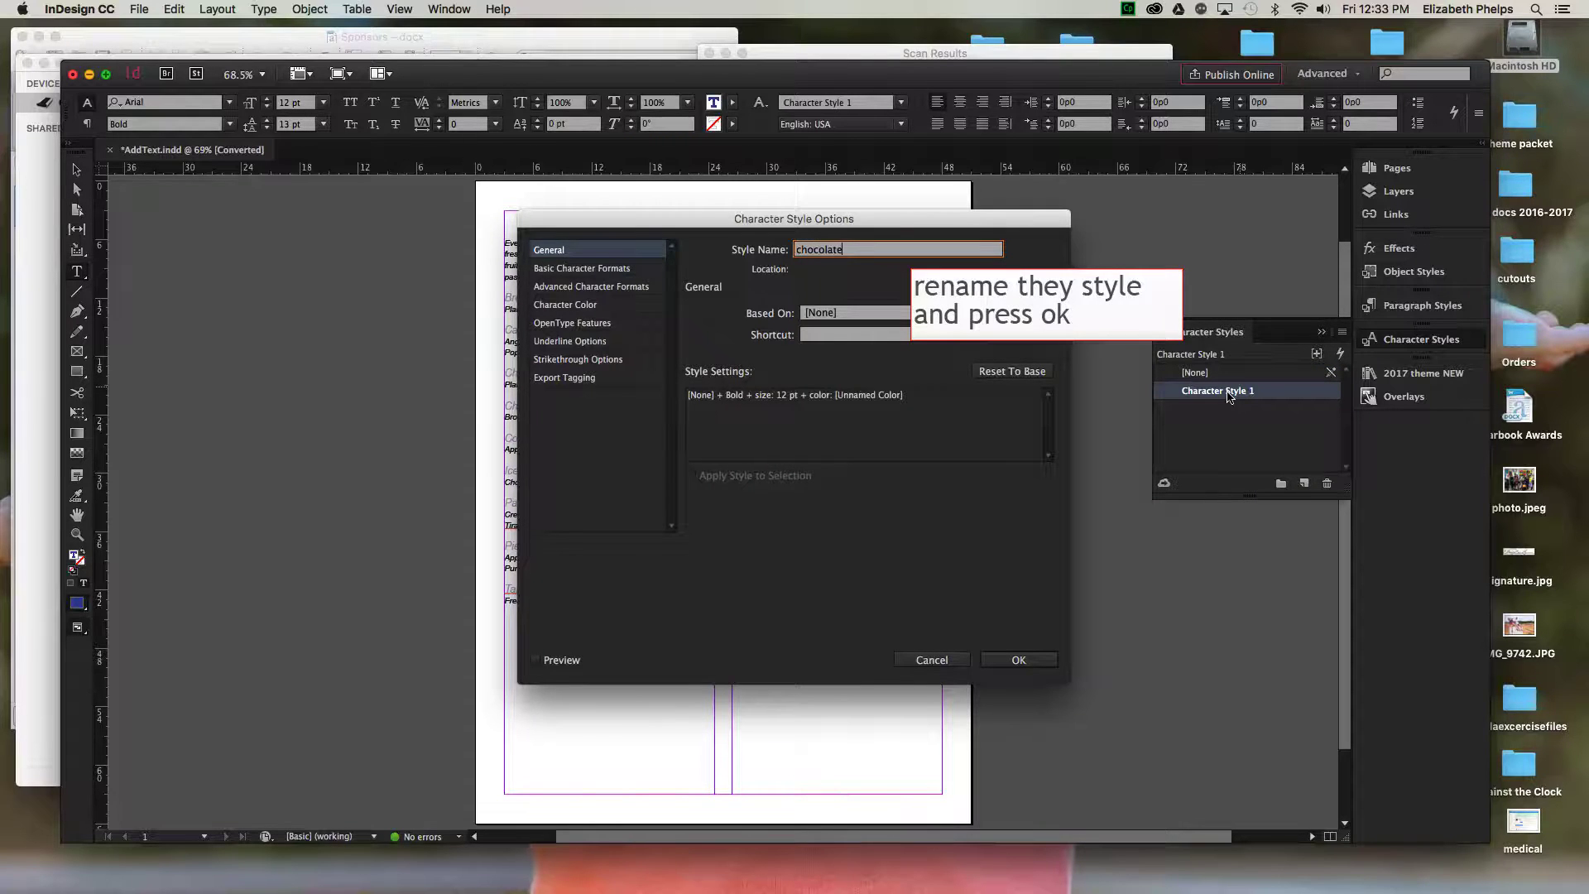
text(late)
key(Return)
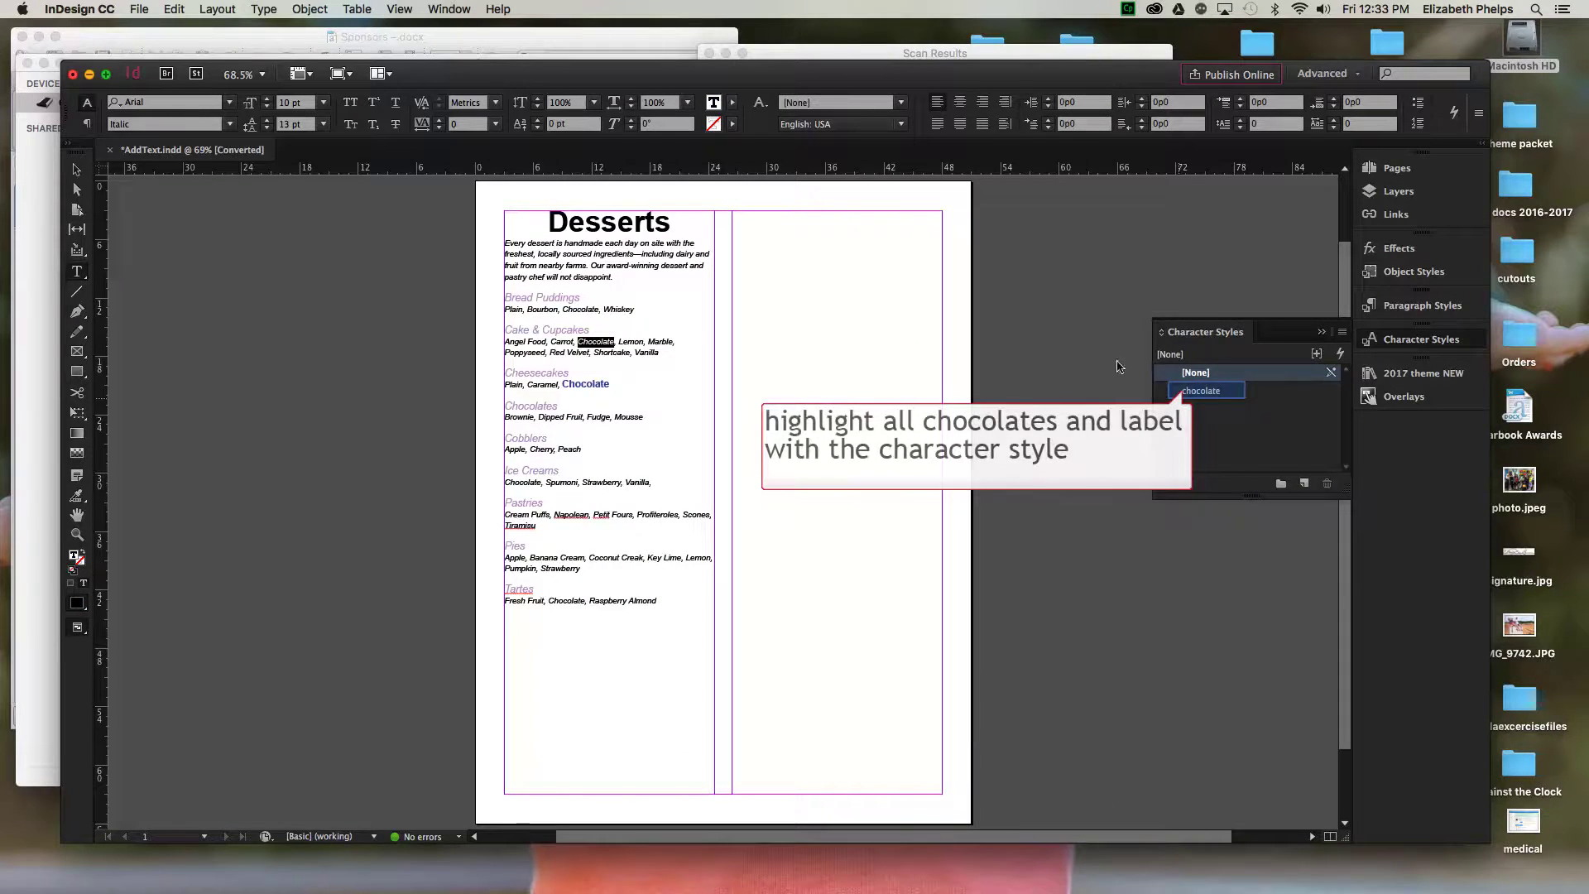
click(1183, 390)
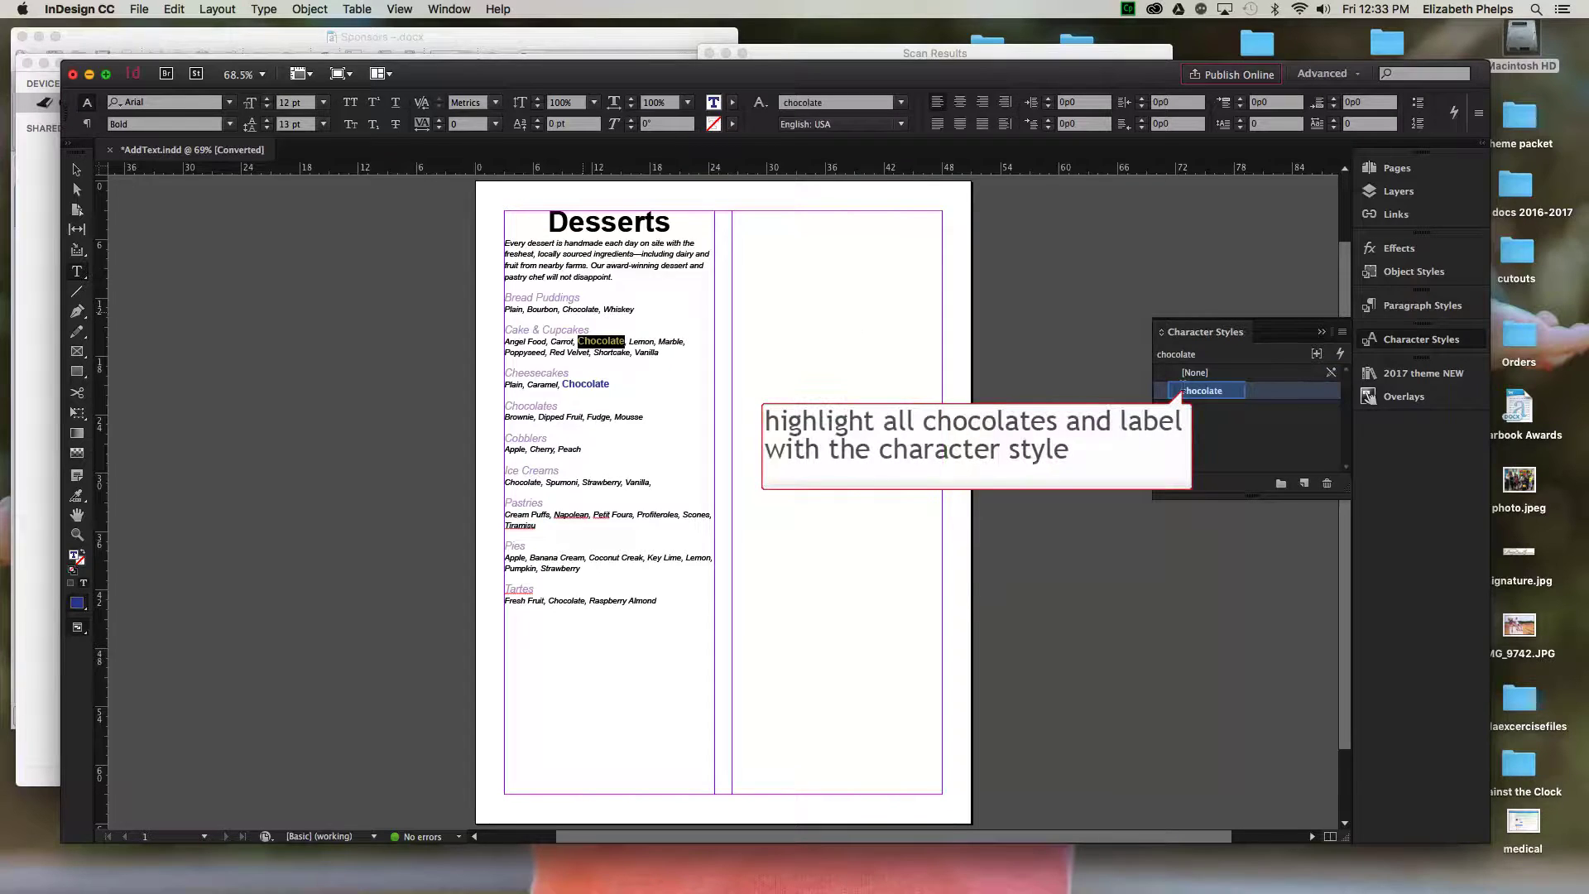
- Apply the chocolate style to Chocolate in the Bread Puddings and Tartes lines
double_click(583, 310)
click(1191, 390)
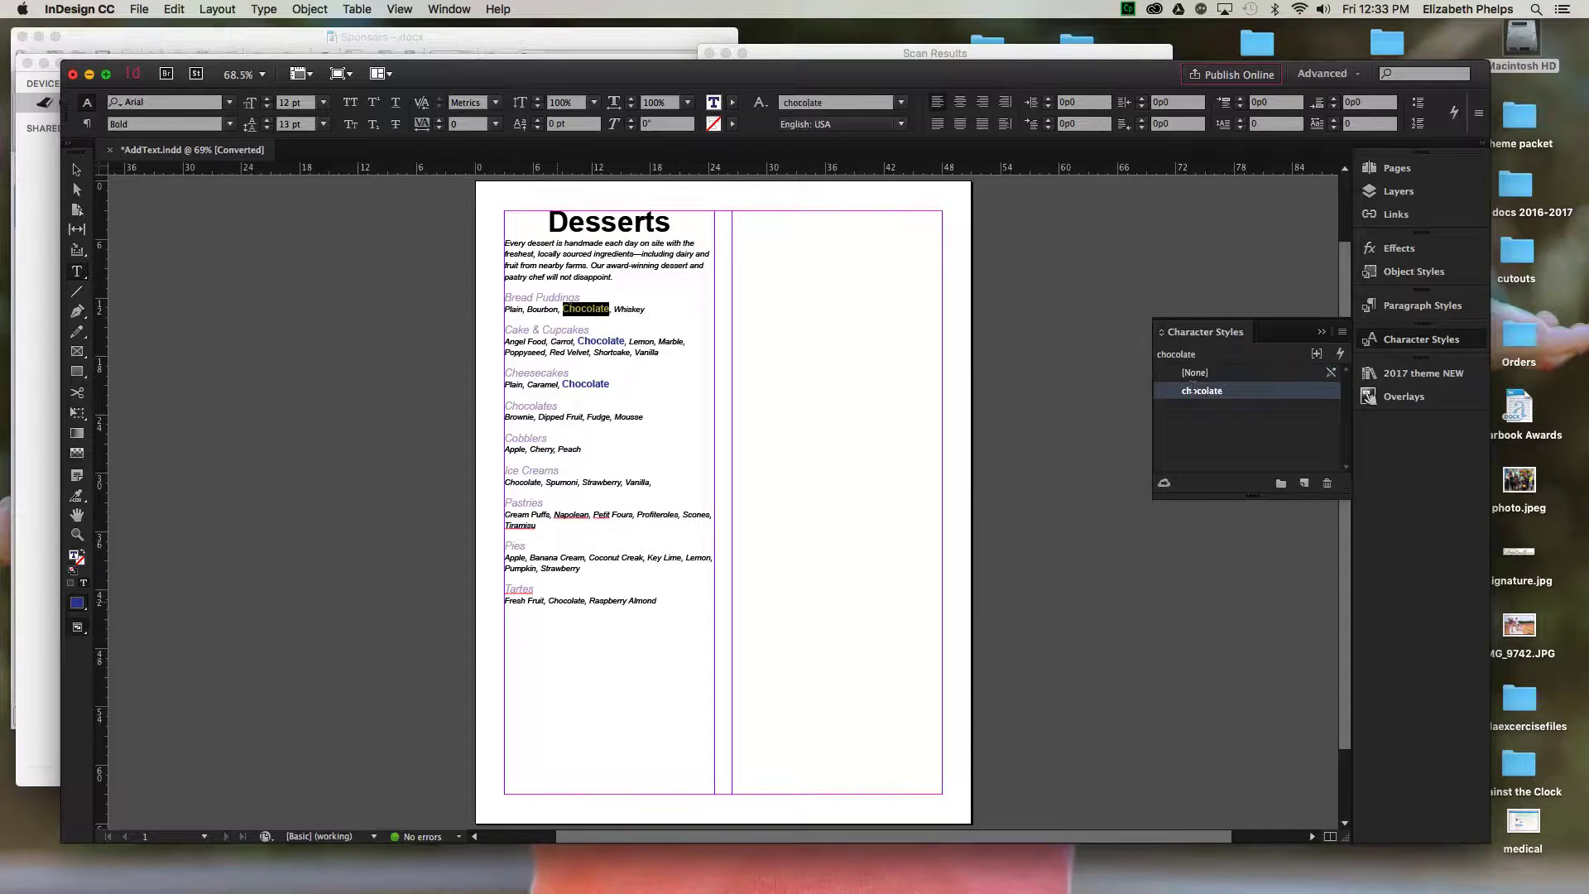
double_click(557, 599)
click(1308, 391)
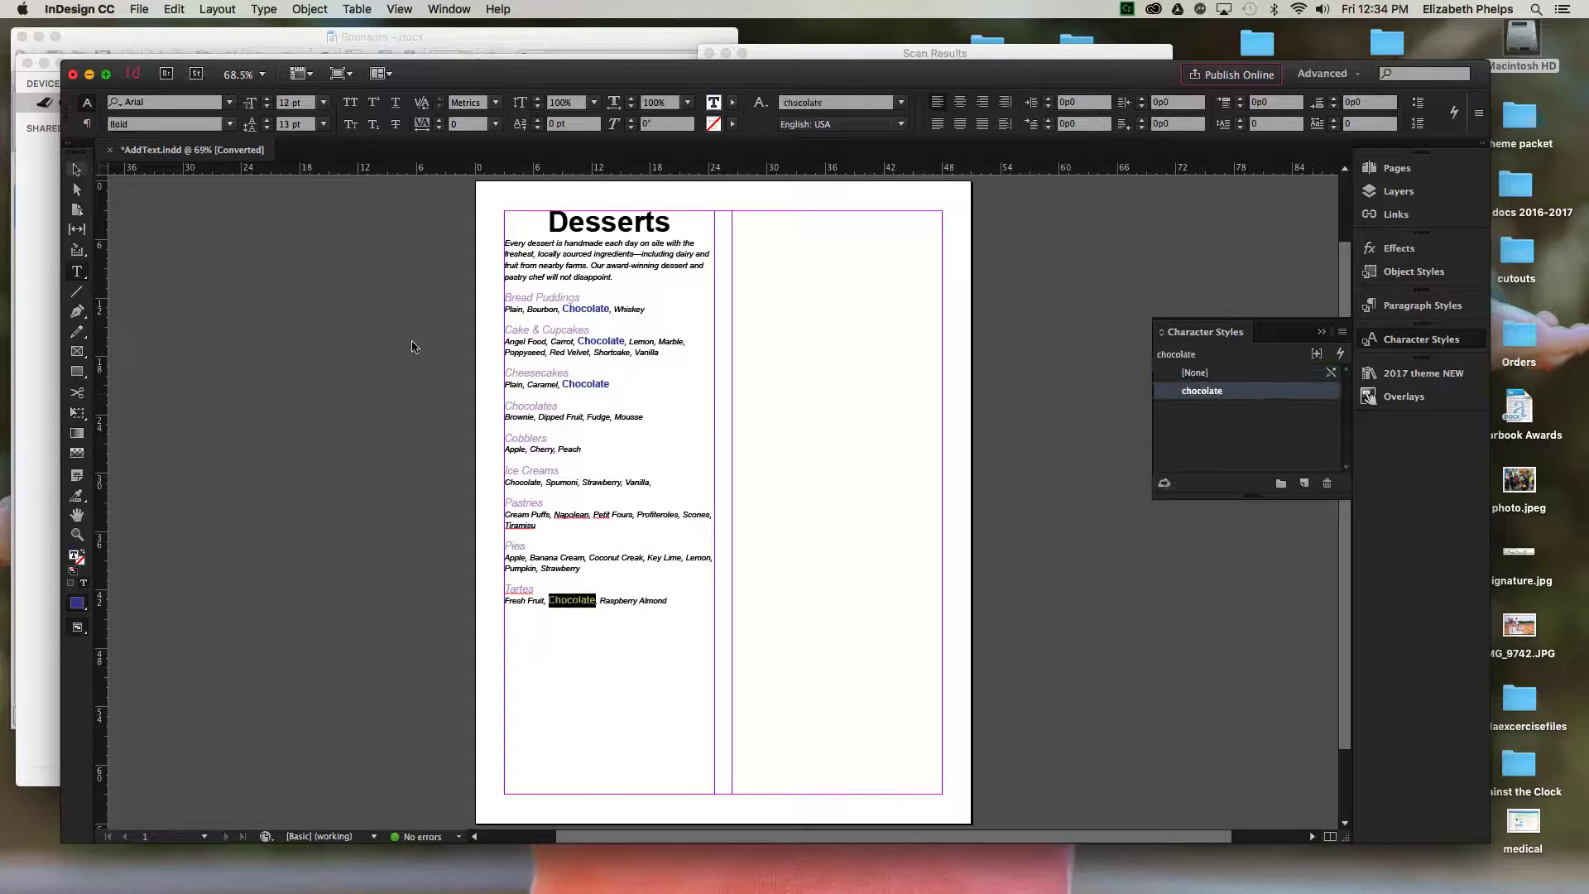
key(Escape)
click(260, 399)
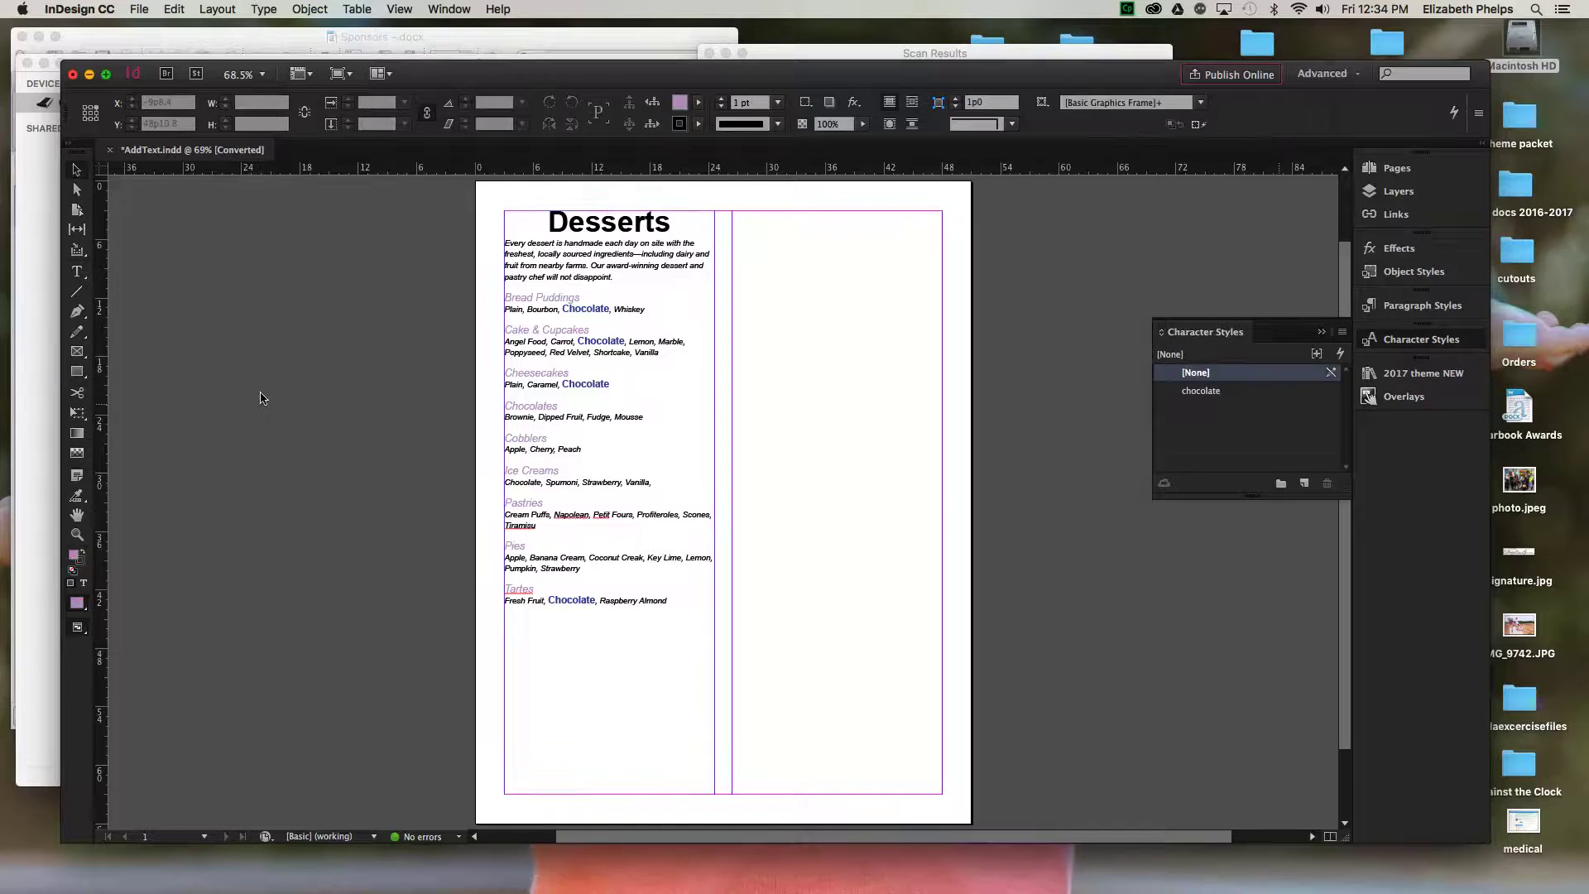
- Give the chocolate character style the green C=75 M=5 Y=100 K=0 swatch with Preview on
click(1278, 392)
click(1281, 392)
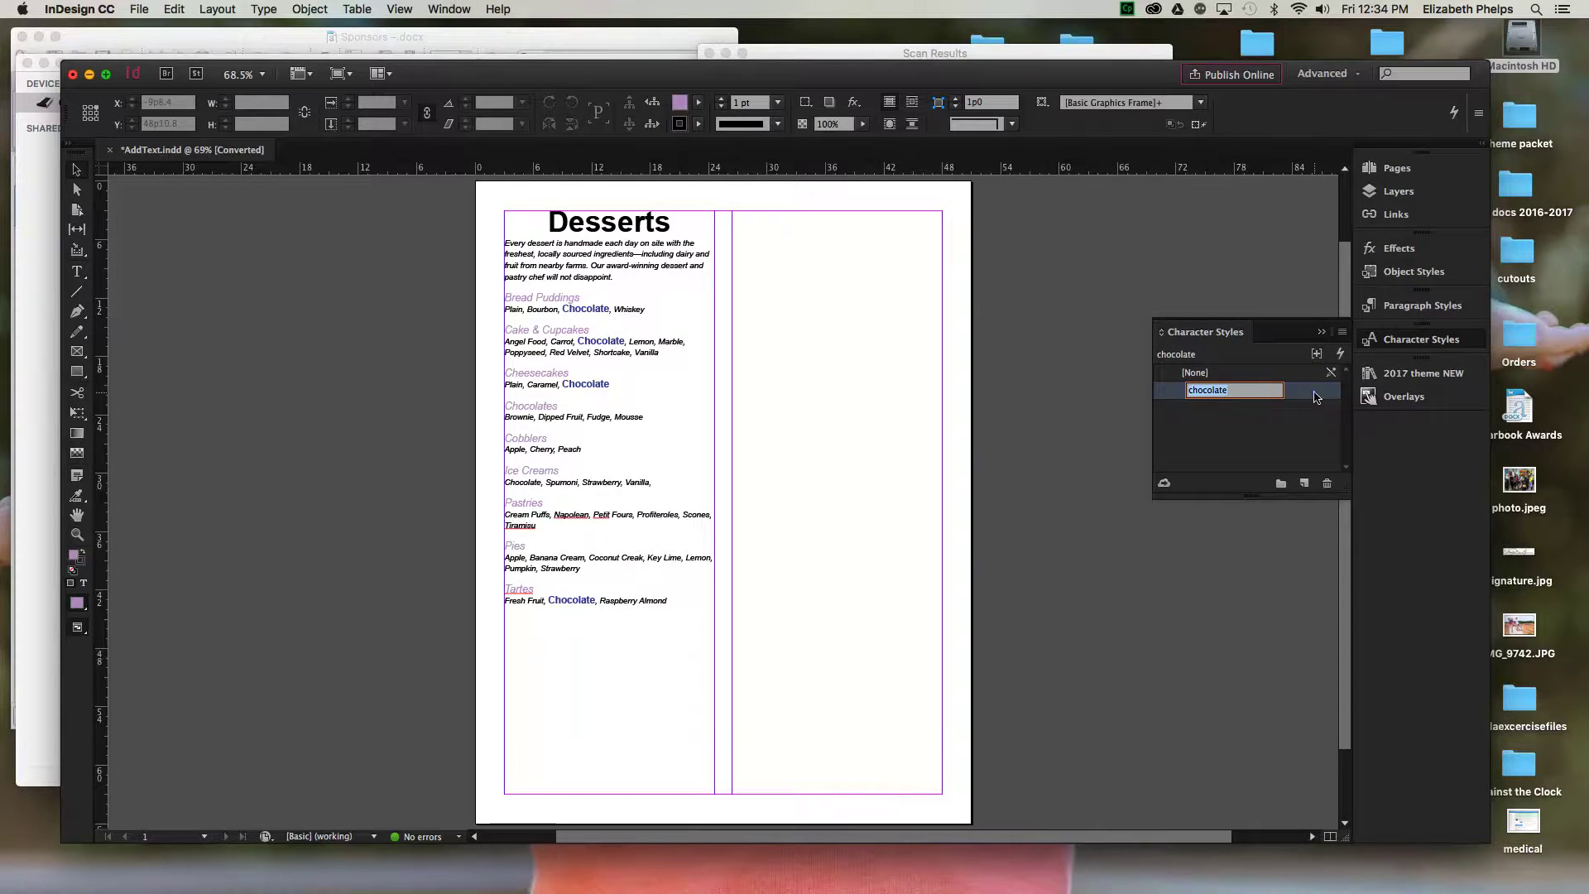
double_click(1317, 398)
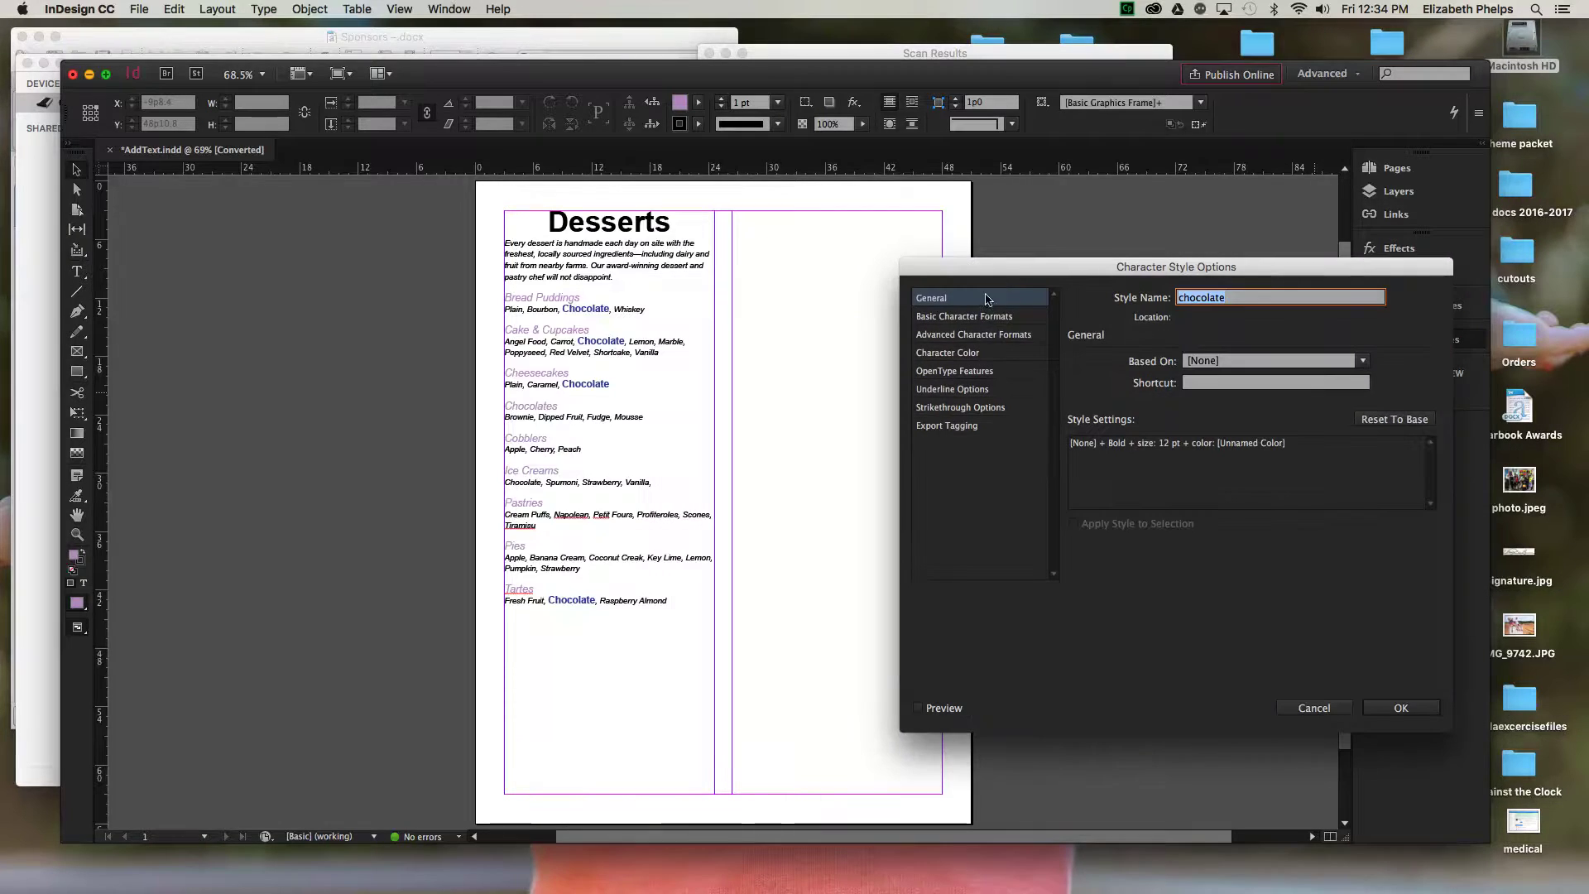
click(988, 334)
click(988, 322)
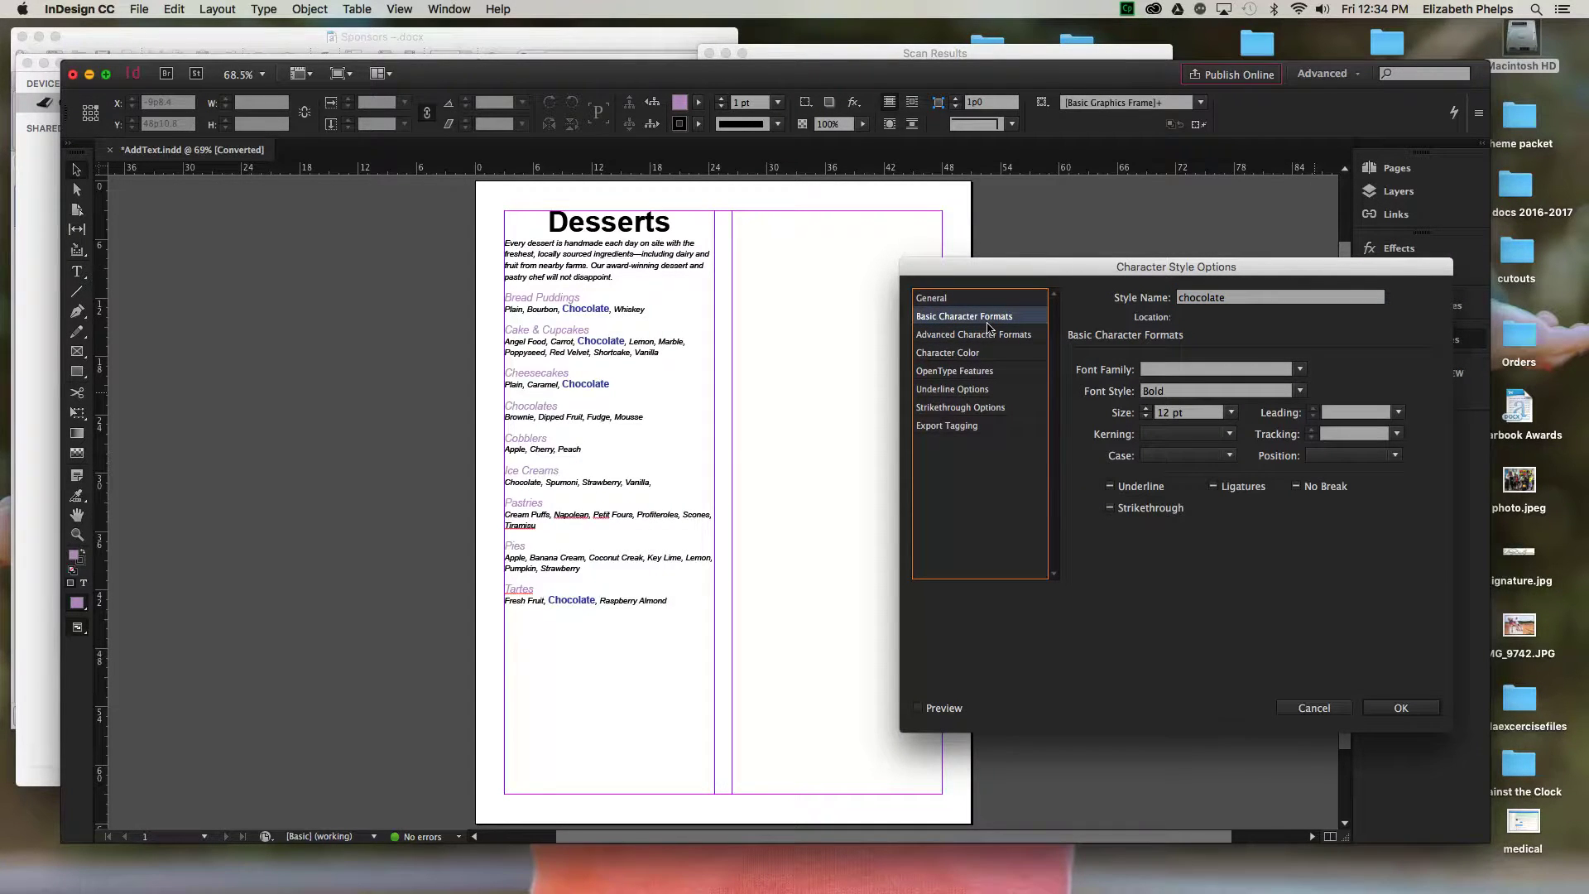
click(987, 353)
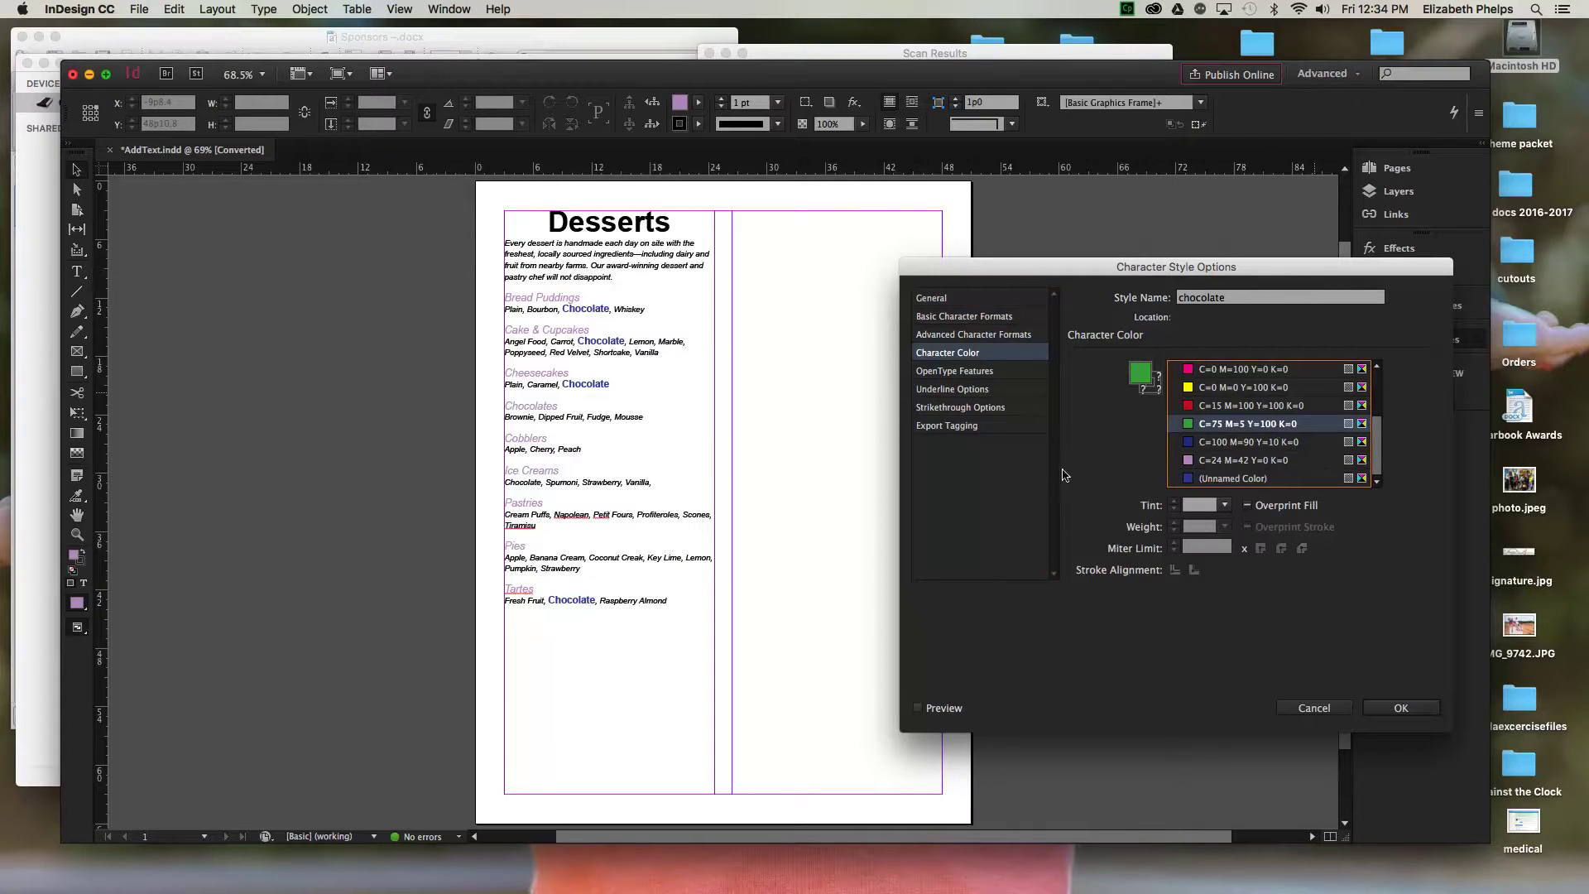
click(947, 710)
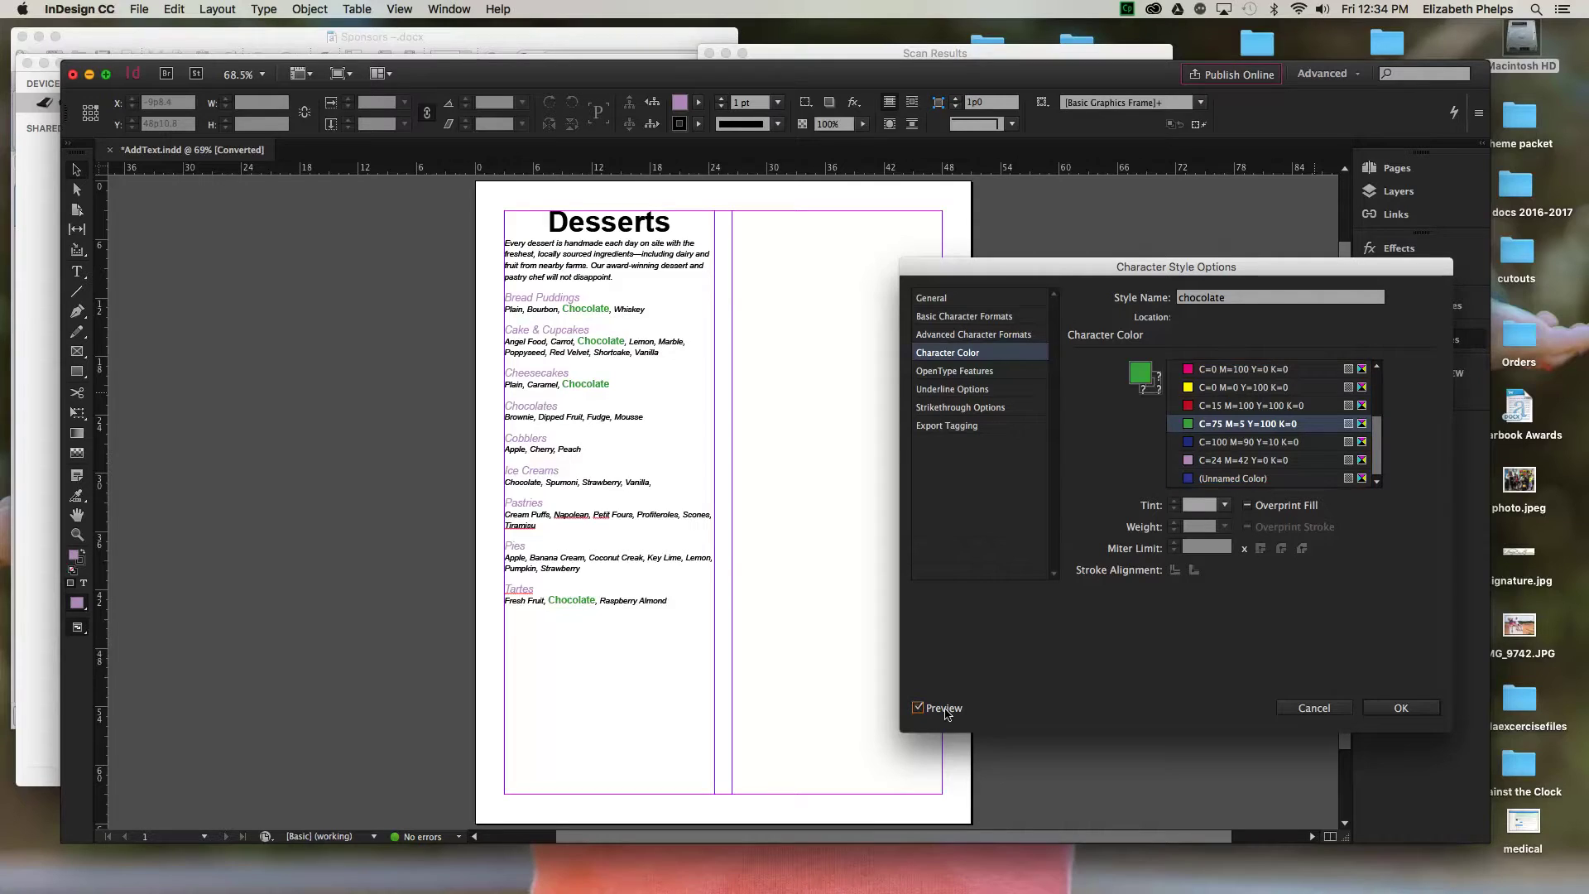